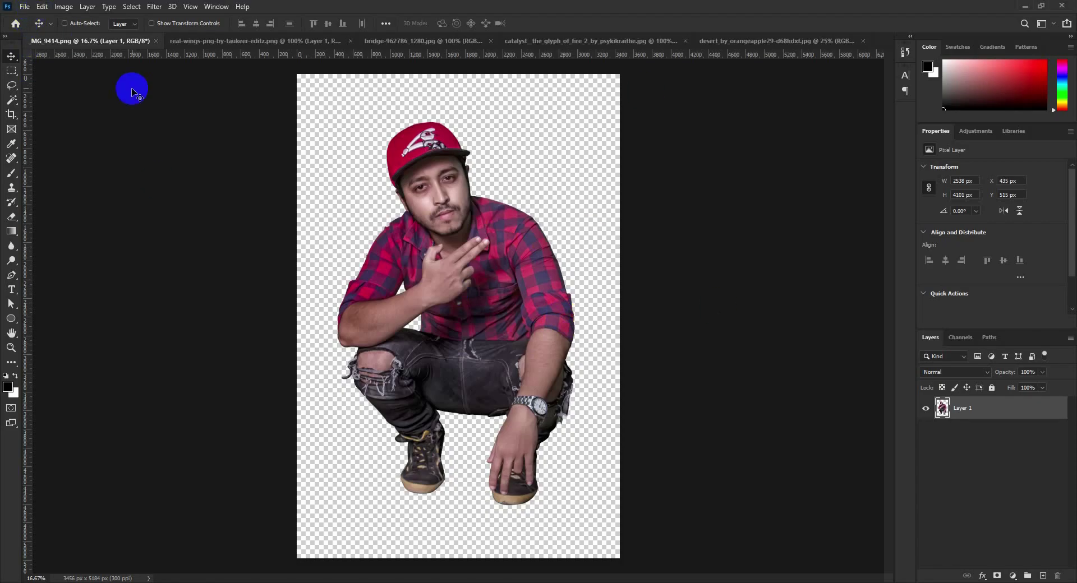
Resize the man photo from 3456 × 5184 to 1333 × 2000 px via Image Size height 2000
left_click(63, 6)
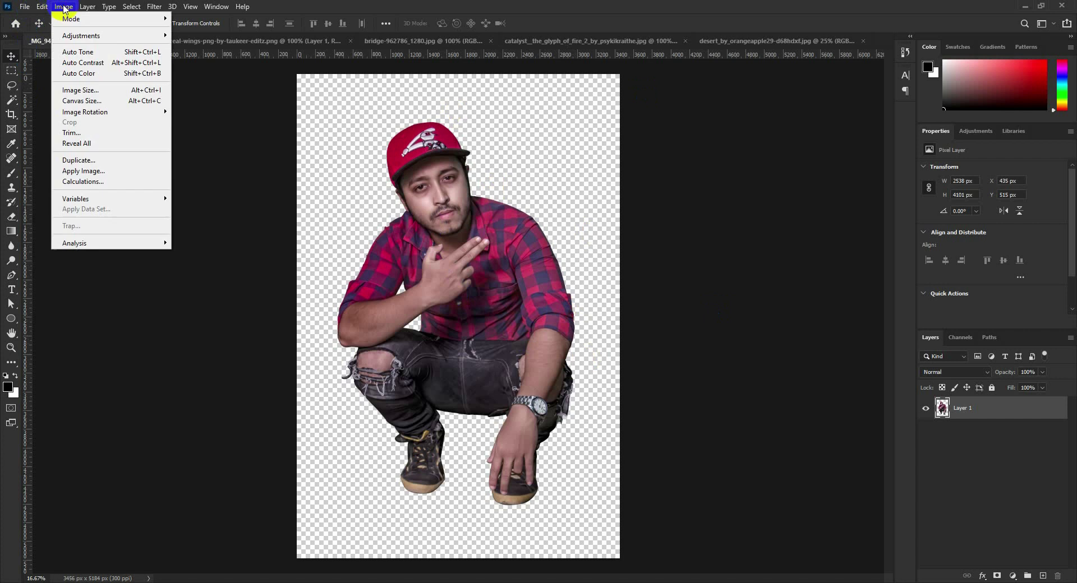
left_click(78, 90)
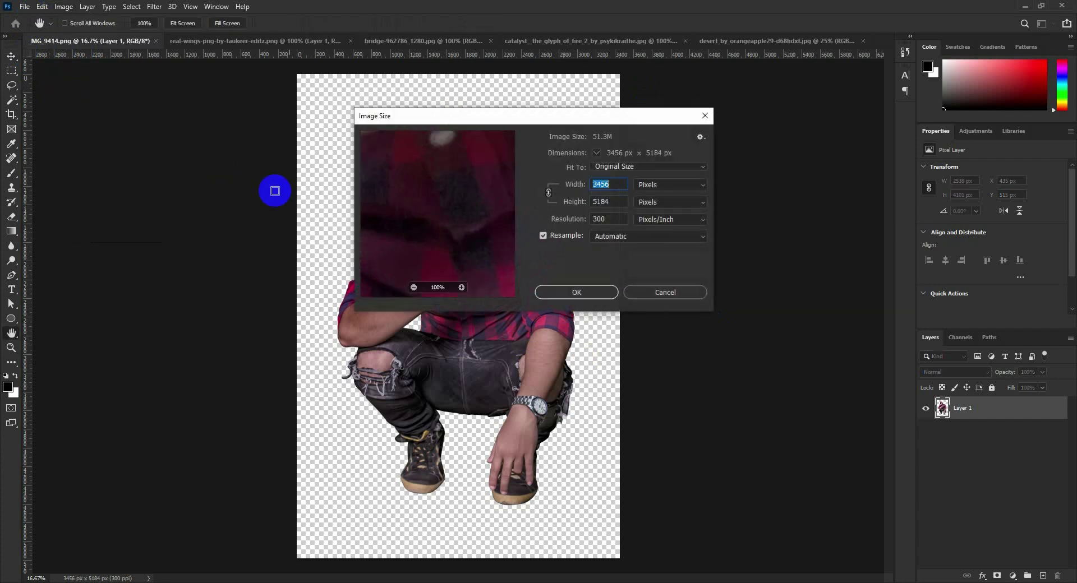
left_click(603, 202)
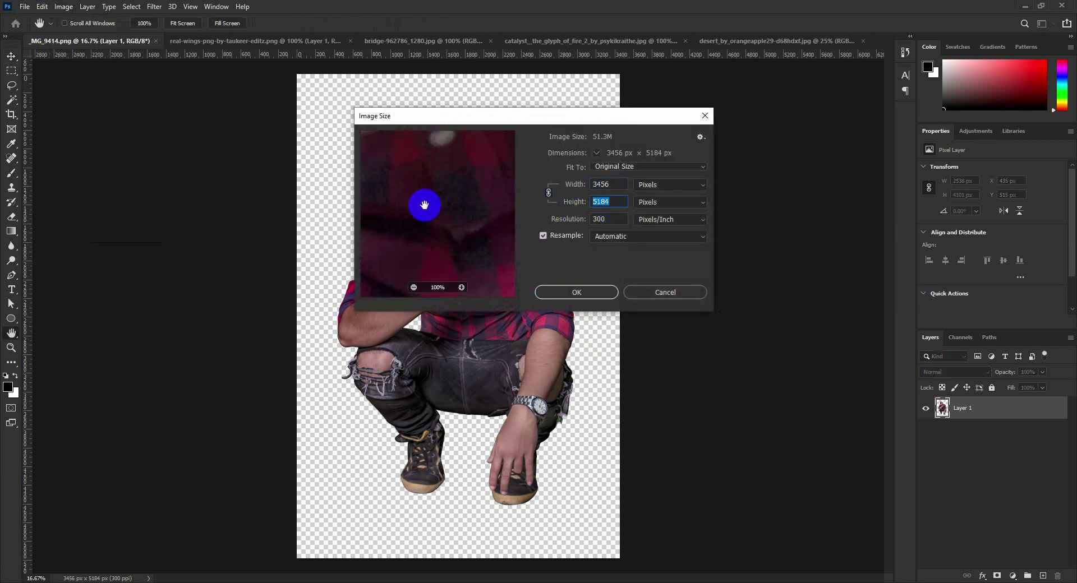
type("2")
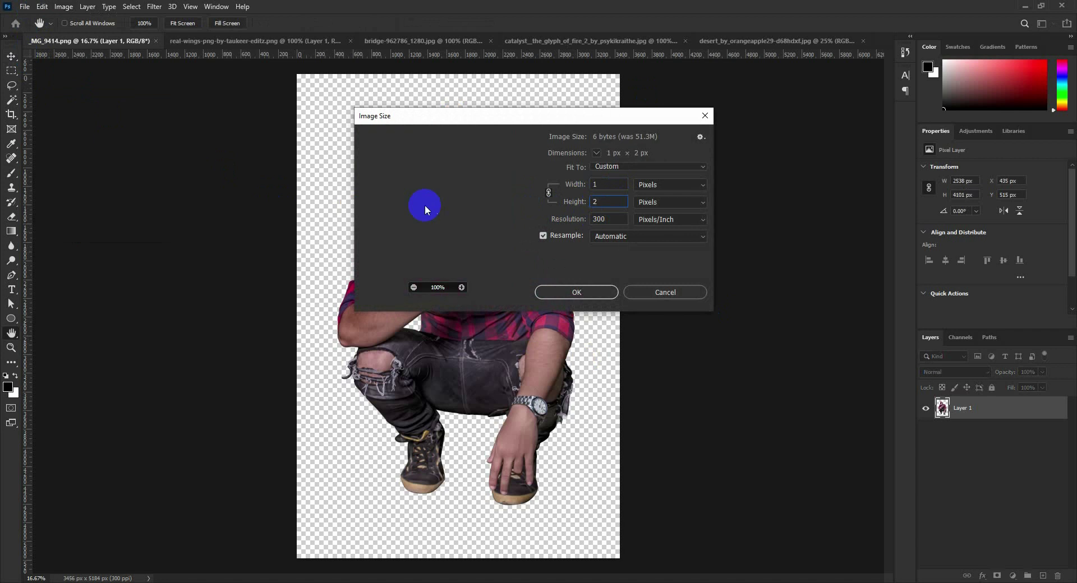
type("000")
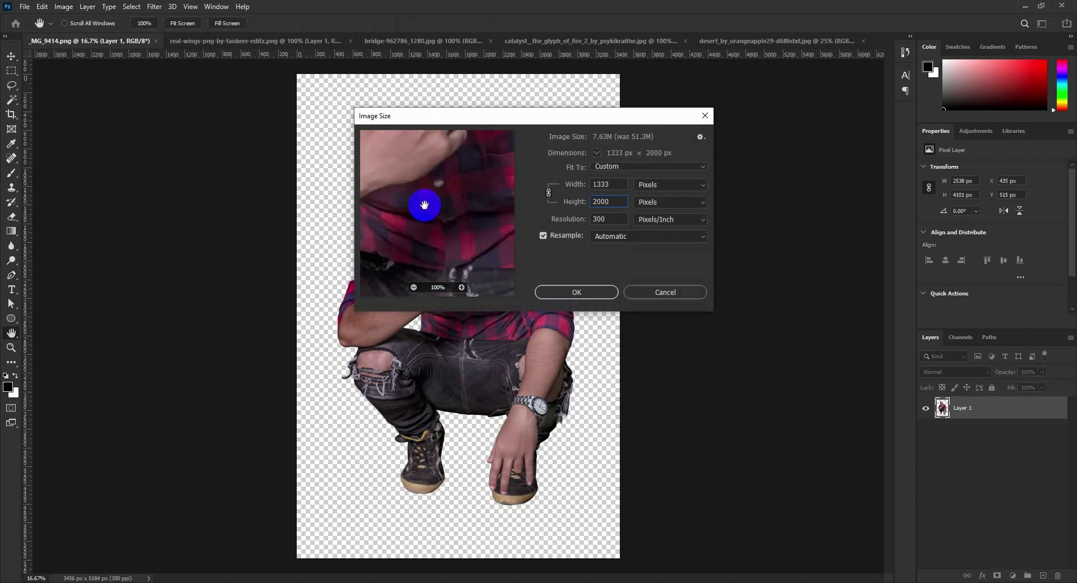
left_click(565, 292)
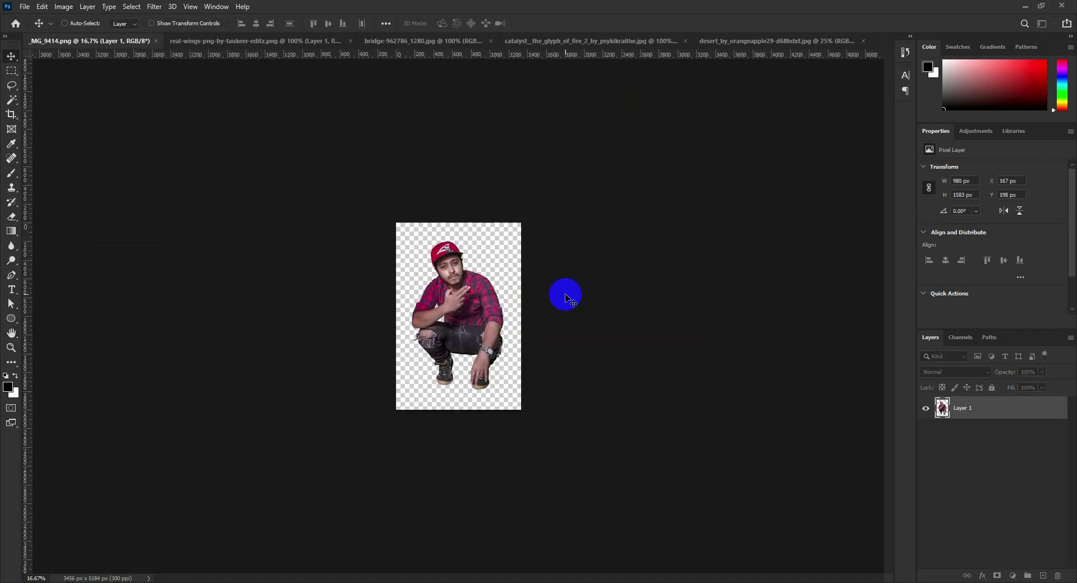
Extend the canvas with the Crop tool to 3435 × 2892 px
left_click(11, 114)
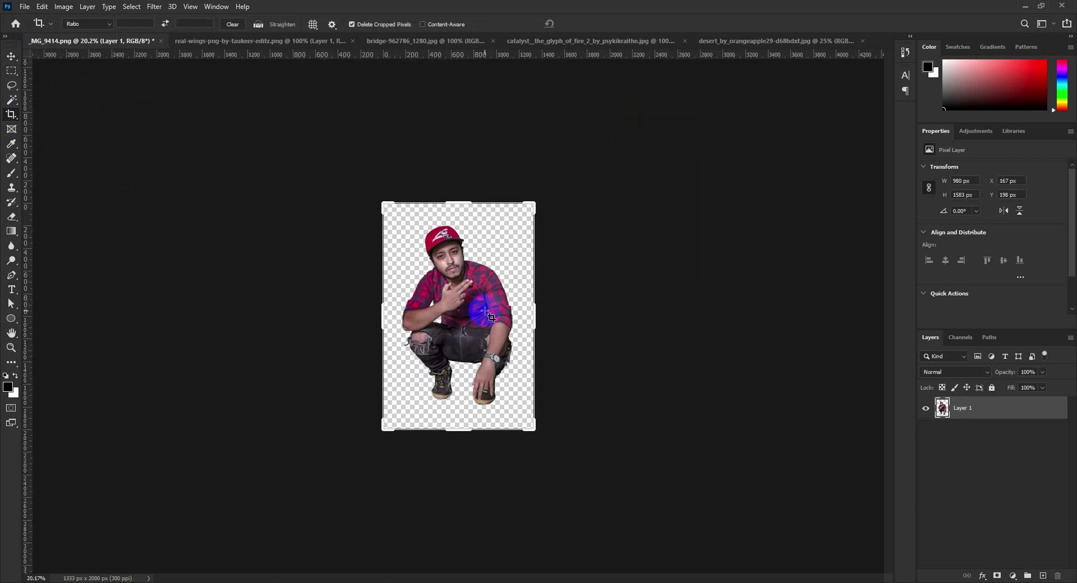
mouse_move(534, 317)
left_mouse_down()
mouse_move(606, 328)
mouse_move(629, 318)
left_mouse_up()
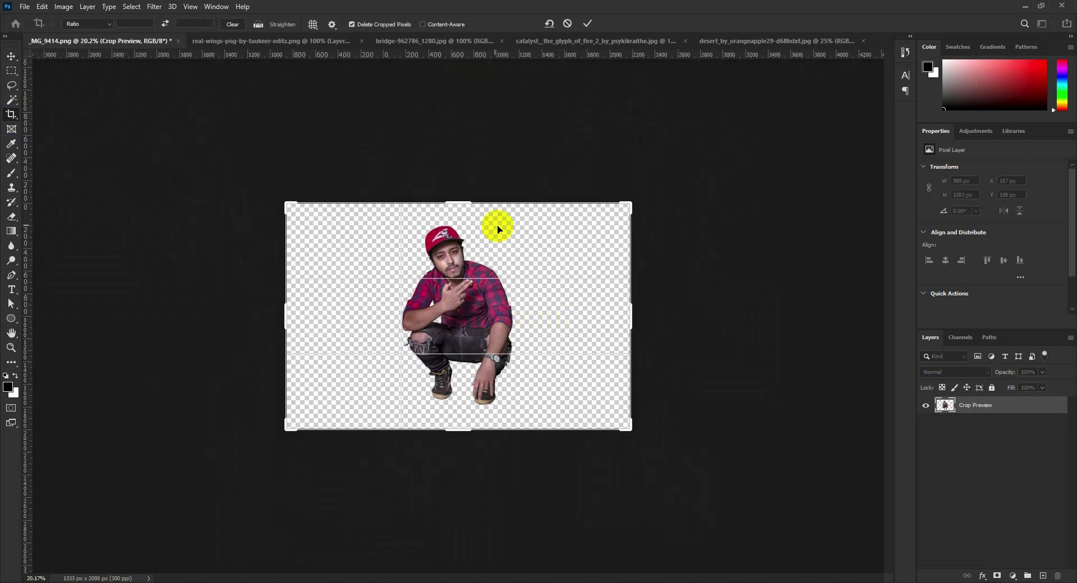
left_click_drag(460, 202, 467, 177)
left_click_drag(630, 315, 653, 315)
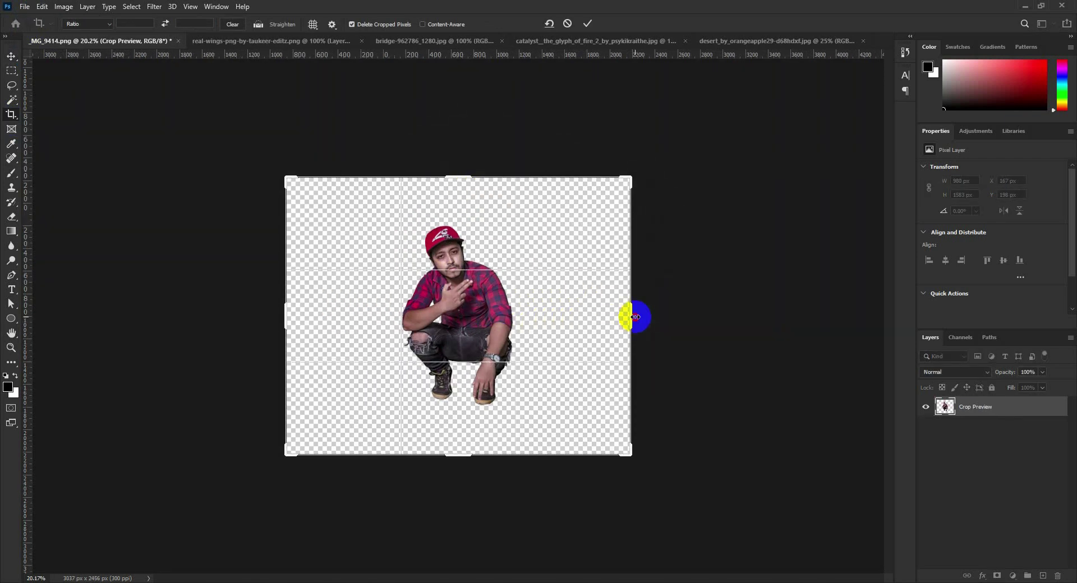
left_click_drag(464, 177, 469, 150)
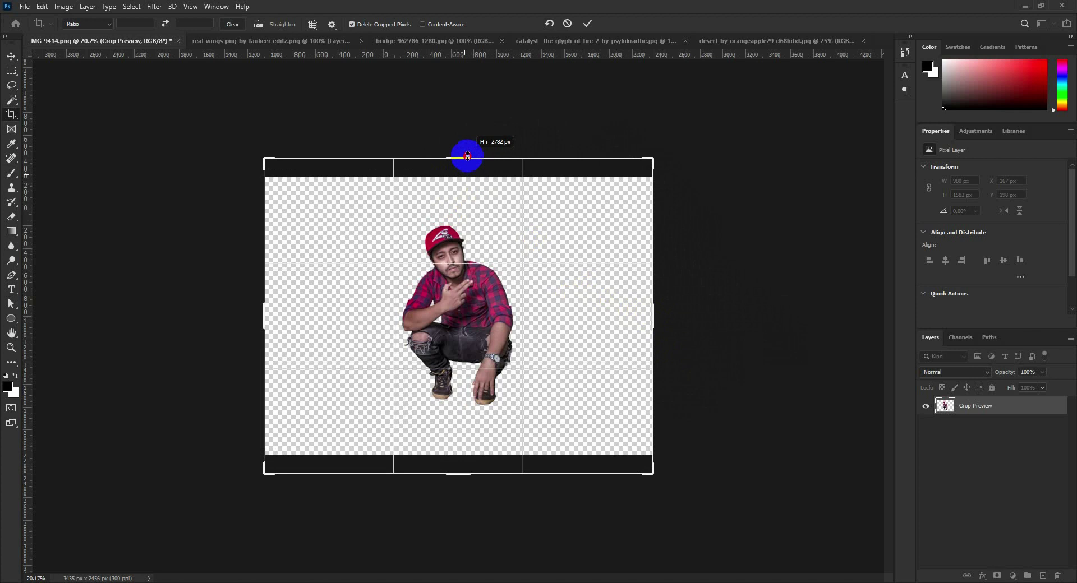
left_click(587, 23)
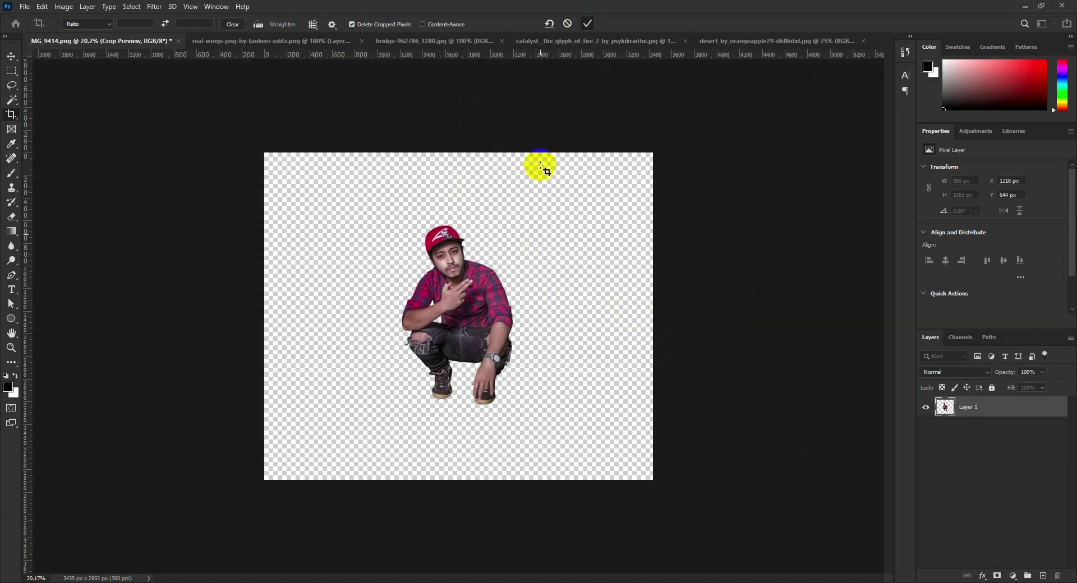
Convert the man's layer to a Smart Object, move it, and scale it to about 81%
left_click(11, 56)
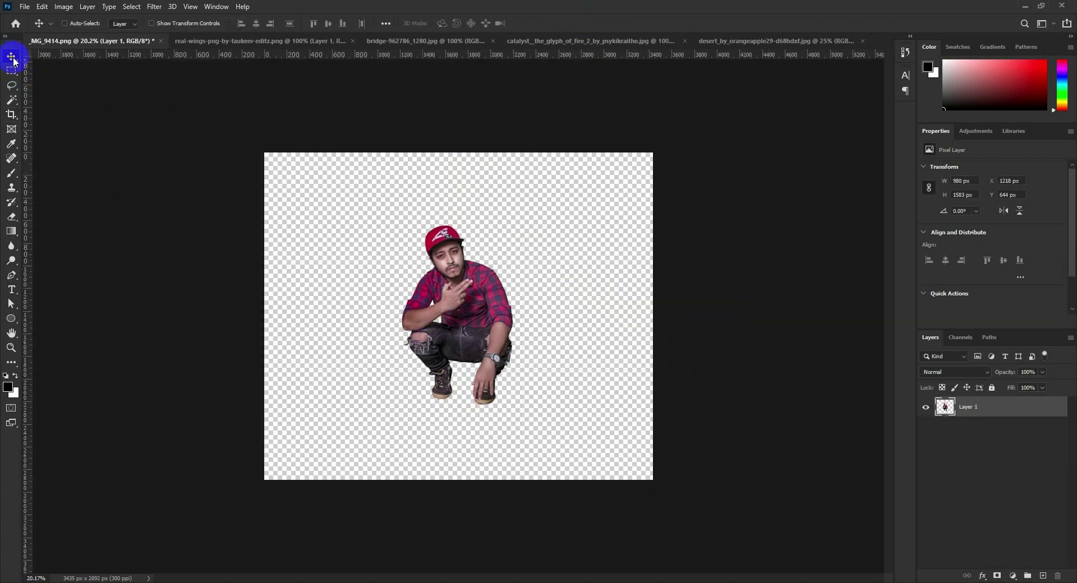
right_click(997, 409)
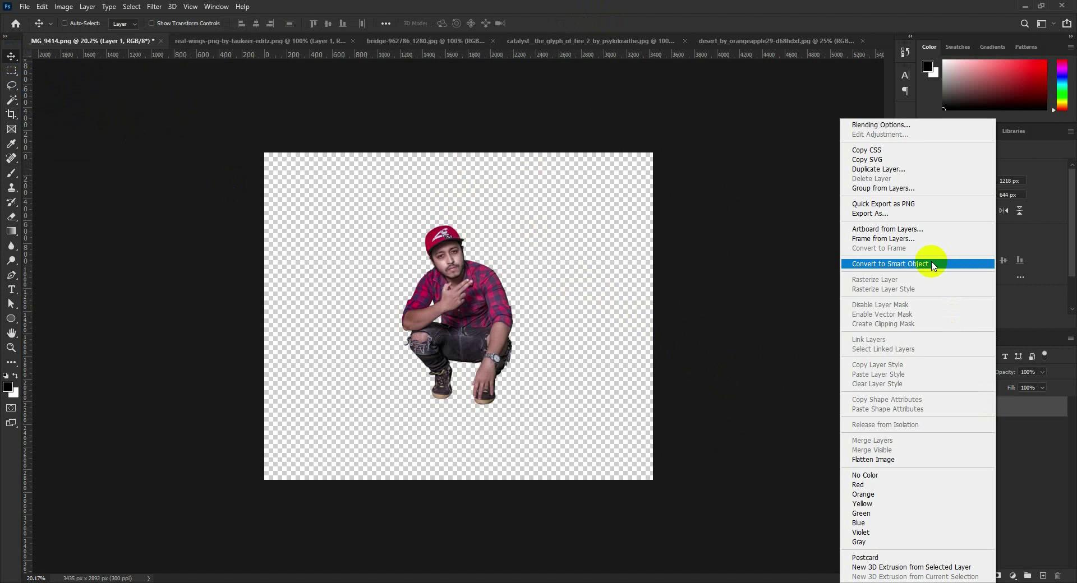
left_click(921, 269)
left_click_drag(525, 396, 516, 372)
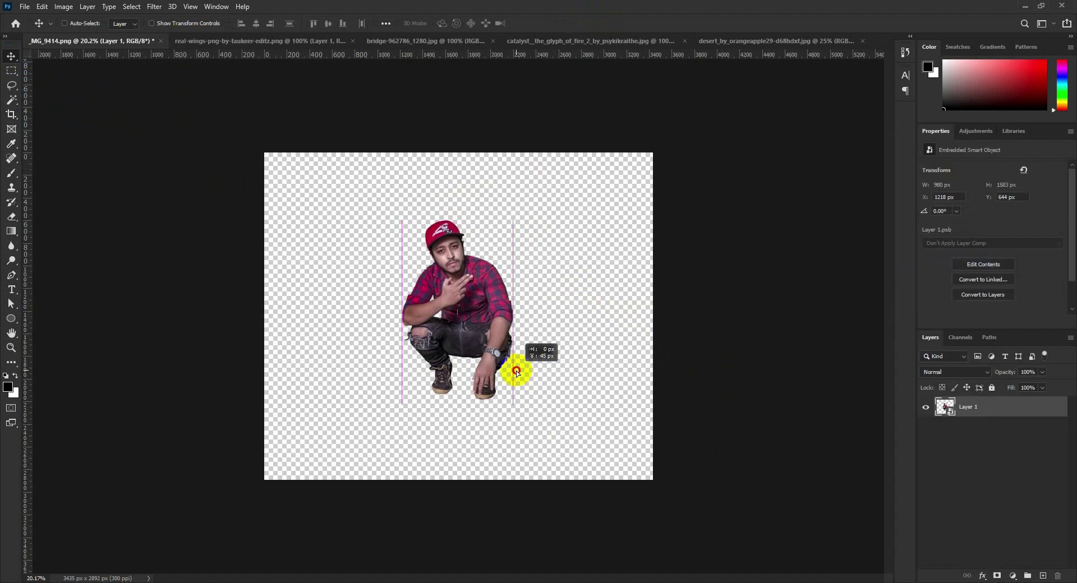
key("ctrl+t")
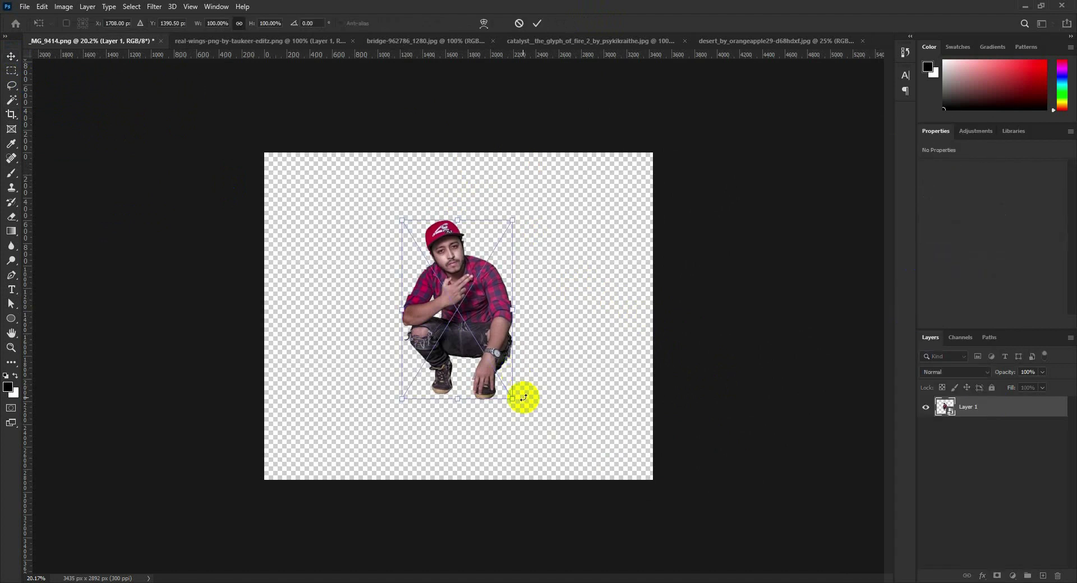
mouse_move(512, 400)
left_mouse_down()
mouse_move(481, 371)
mouse_move(479, 381)
left_mouse_up()
key("Return")
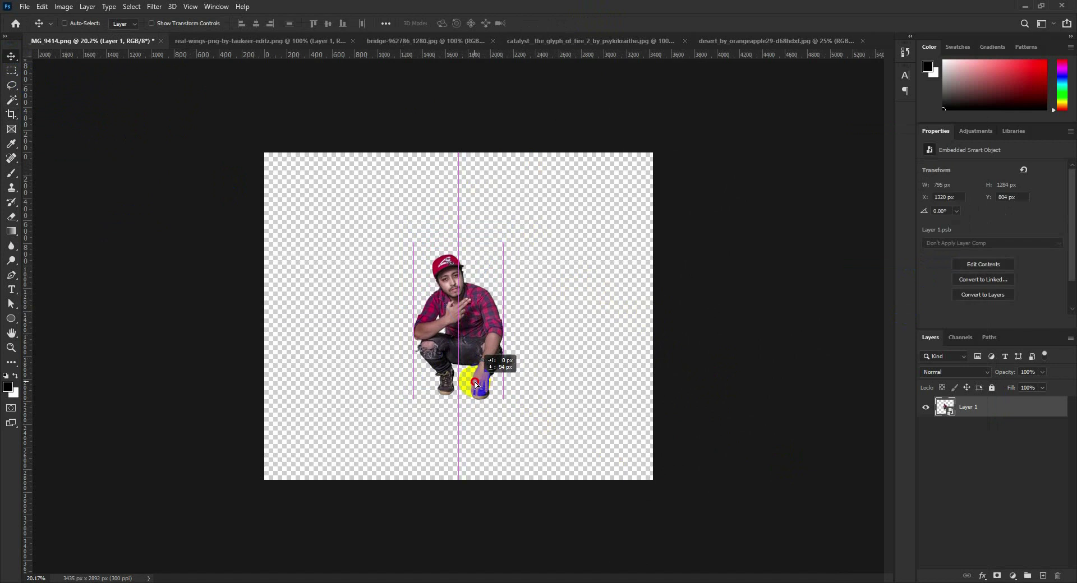
Add a Gradient Fill layer in the man's document after glancing at the other images
left_click(247, 41)
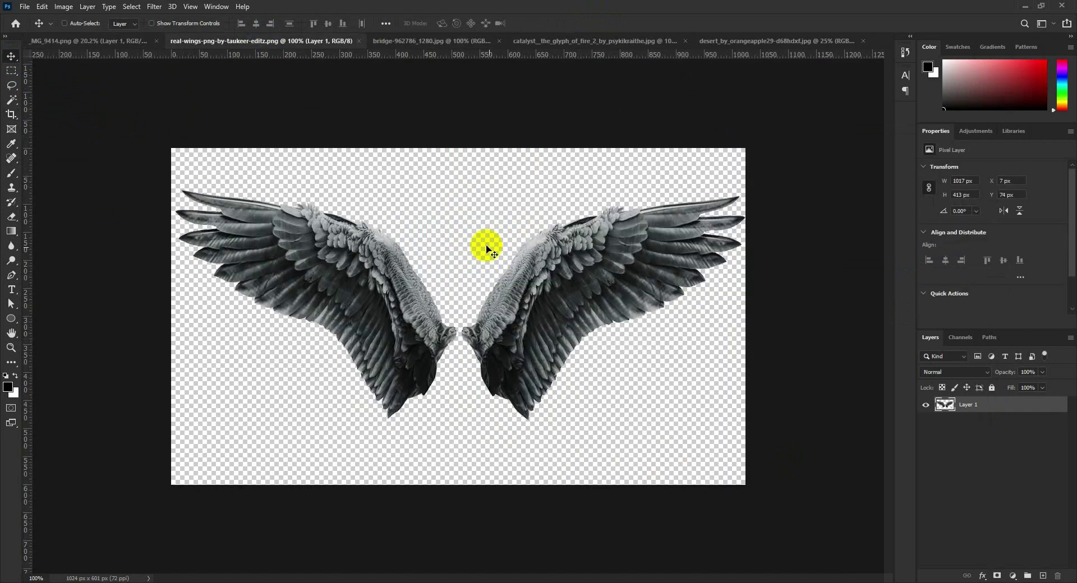
left_click(453, 41)
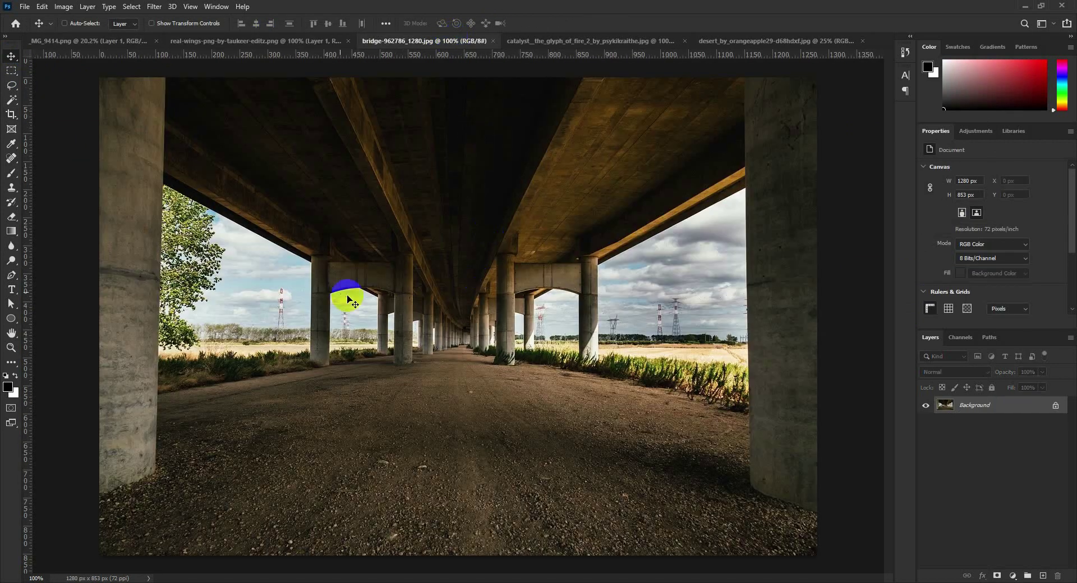
left_click(119, 41)
left_click(1012, 576)
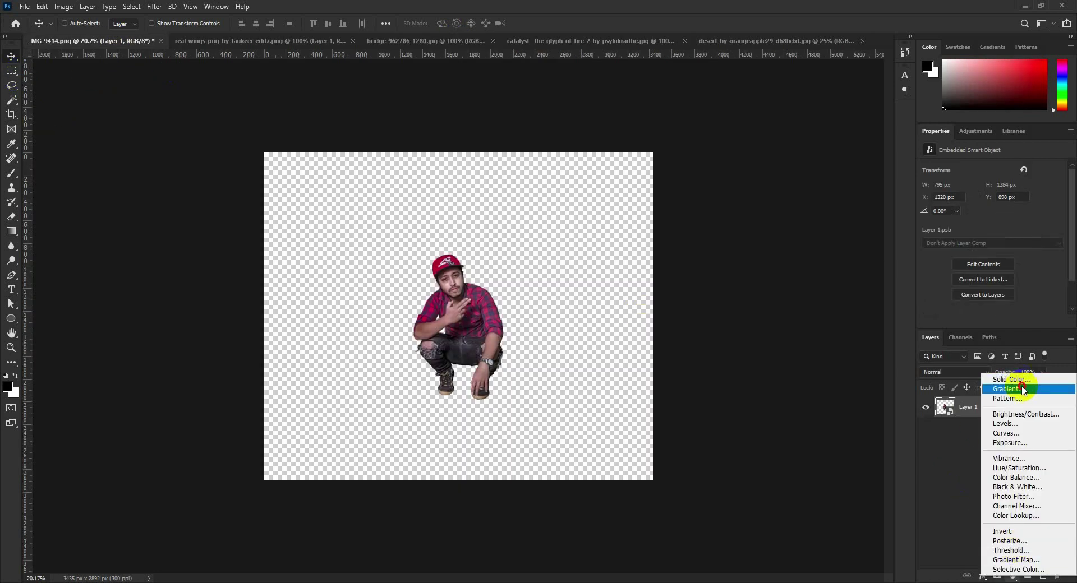
left_click(1009, 388)
Make the gradient a reversed radial black-to-white at about 0°, centre shifted up-left
left_click(550, 159)
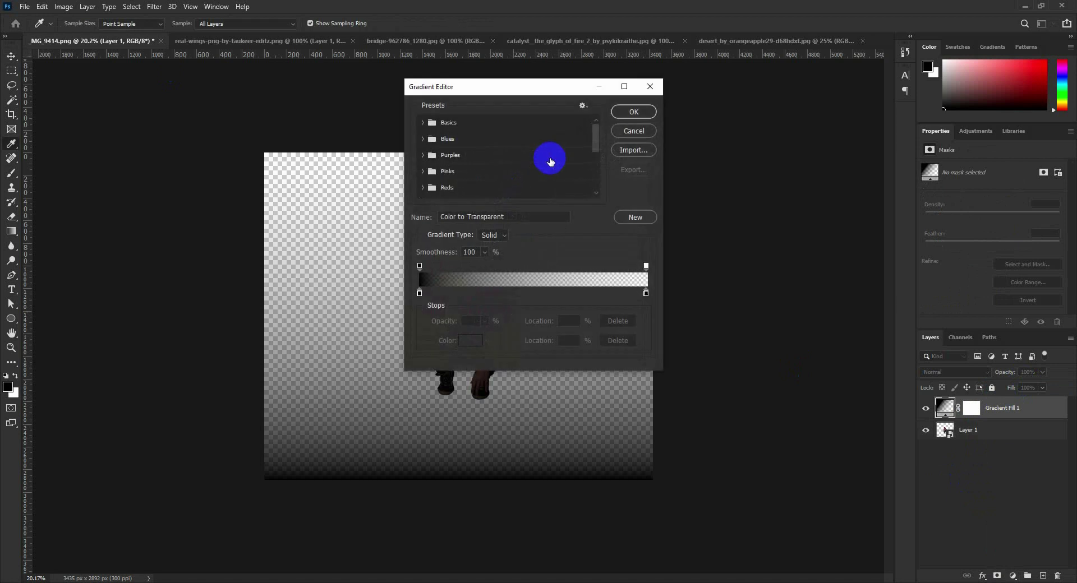
left_click(634, 131)
left_click(551, 157)
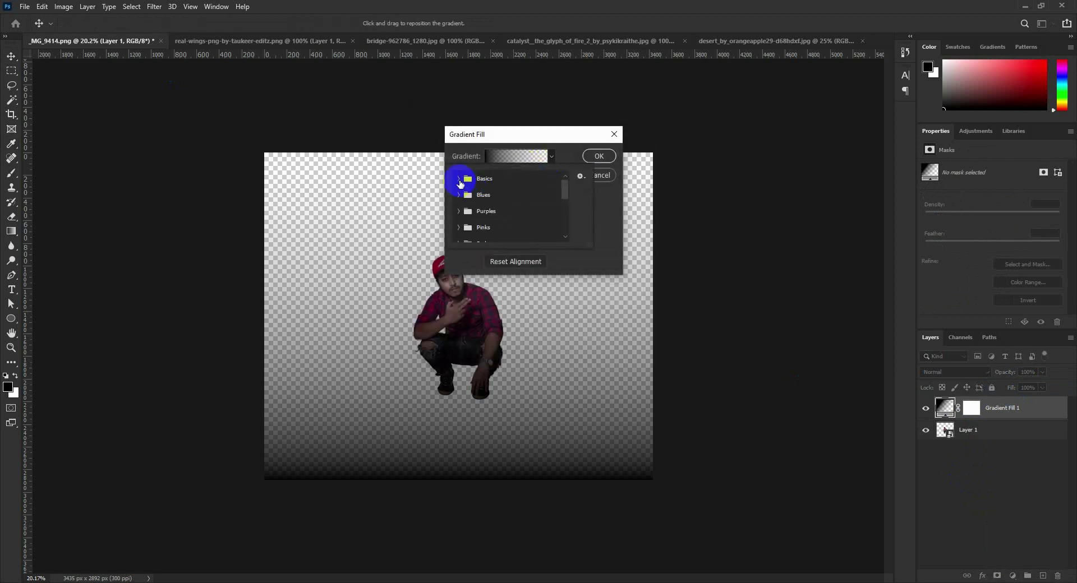
left_click(458, 178)
left_click(470, 195)
left_click(500, 139)
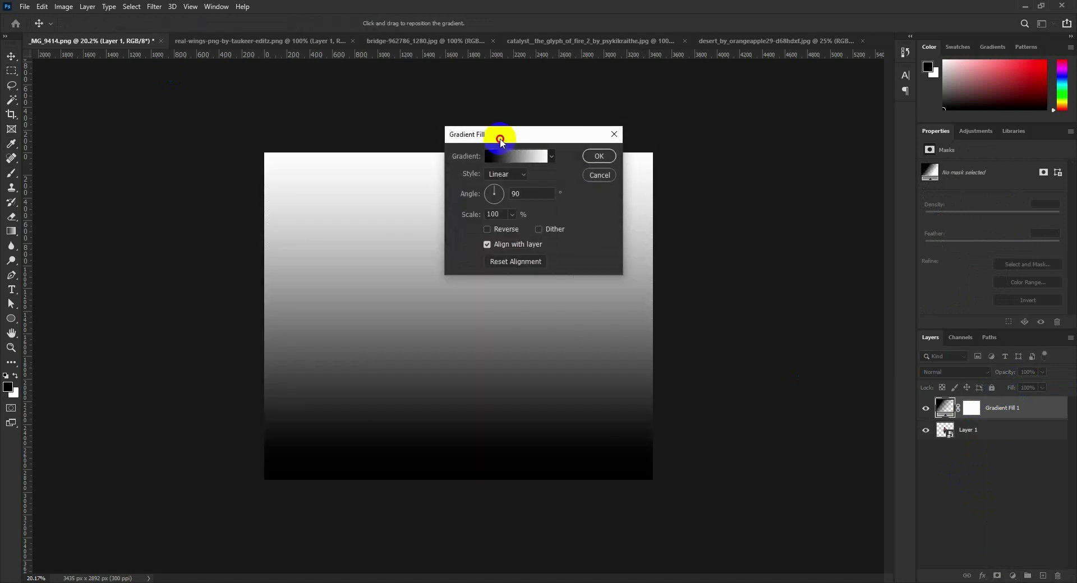
left_click(496, 175)
left_click(496, 192)
left_click(487, 229)
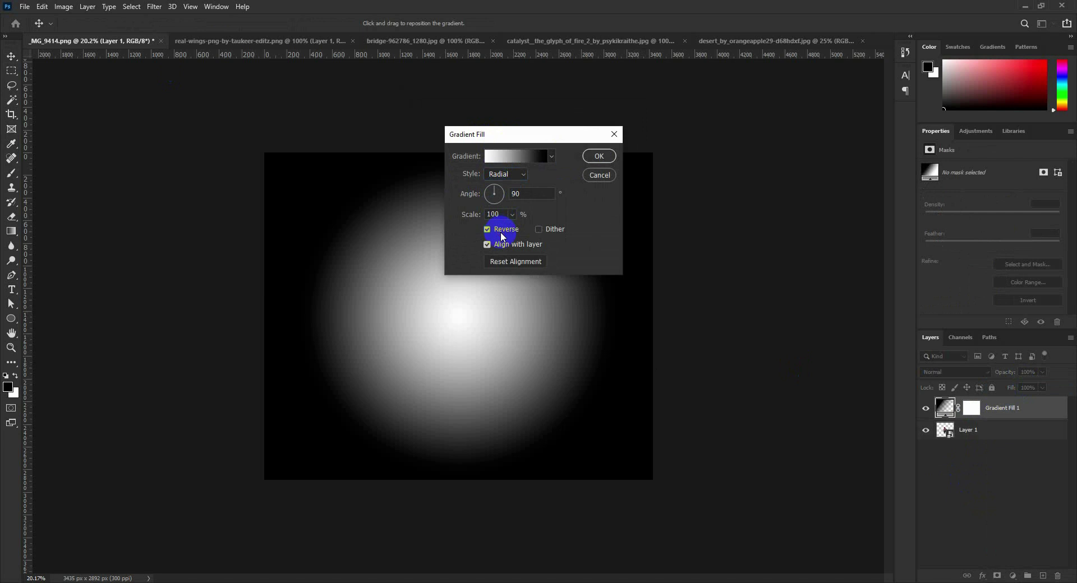
left_click_drag(462, 333, 467, 273)
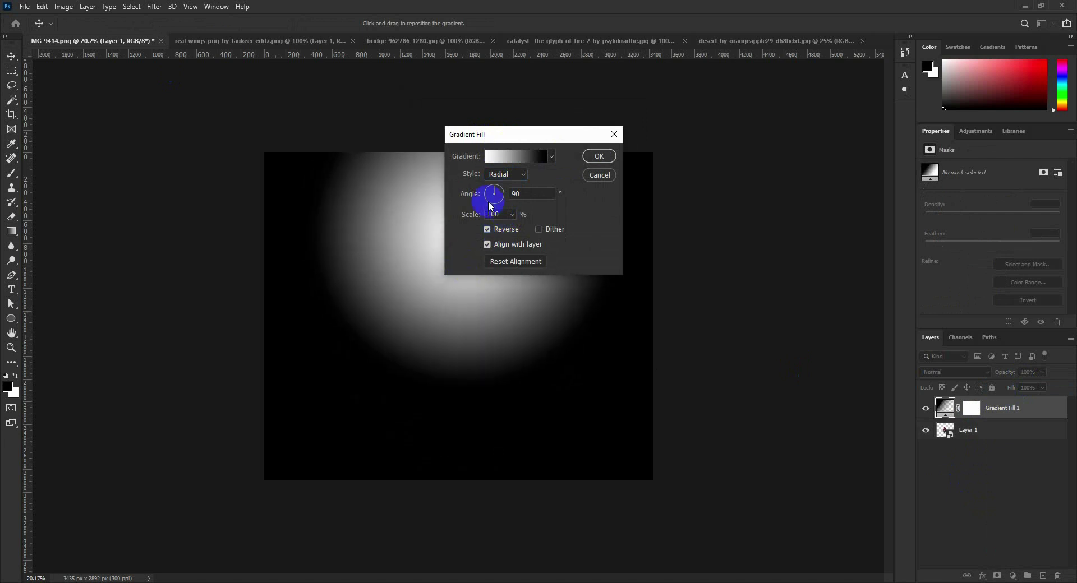
left_click(512, 194)
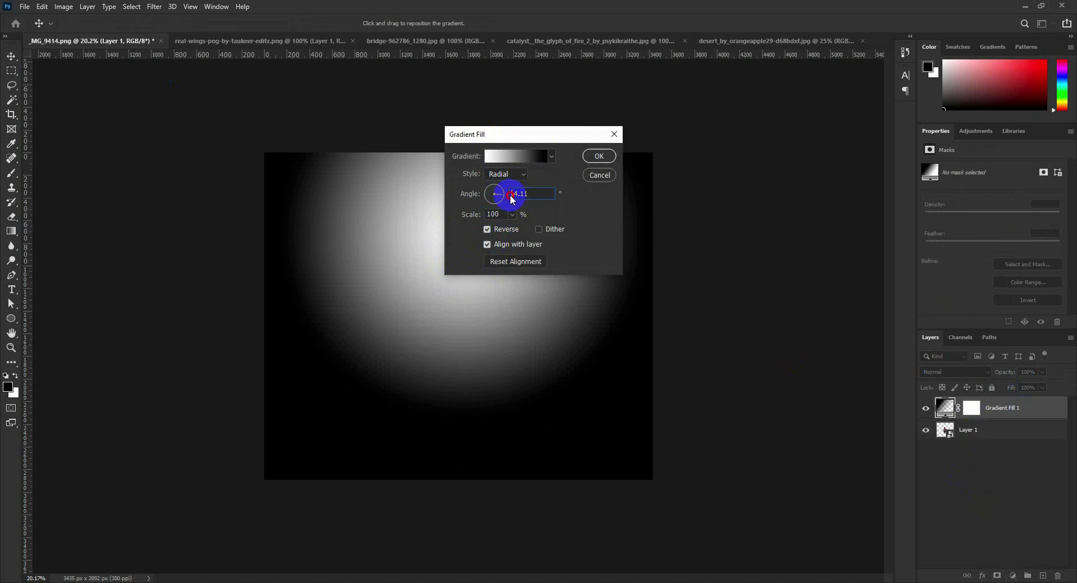
left_click_drag(507, 195, 514, 195)
Recolour both gradient stops to greys in the gradient editor
left_click(519, 151)
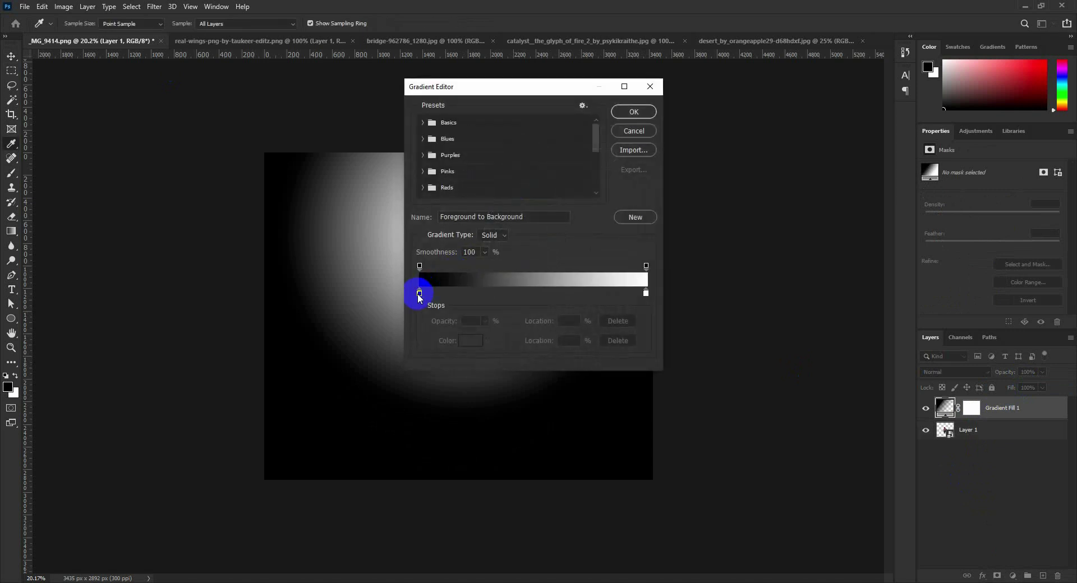
double_click(419, 293)
left_click_drag(791, 227, 710, 203)
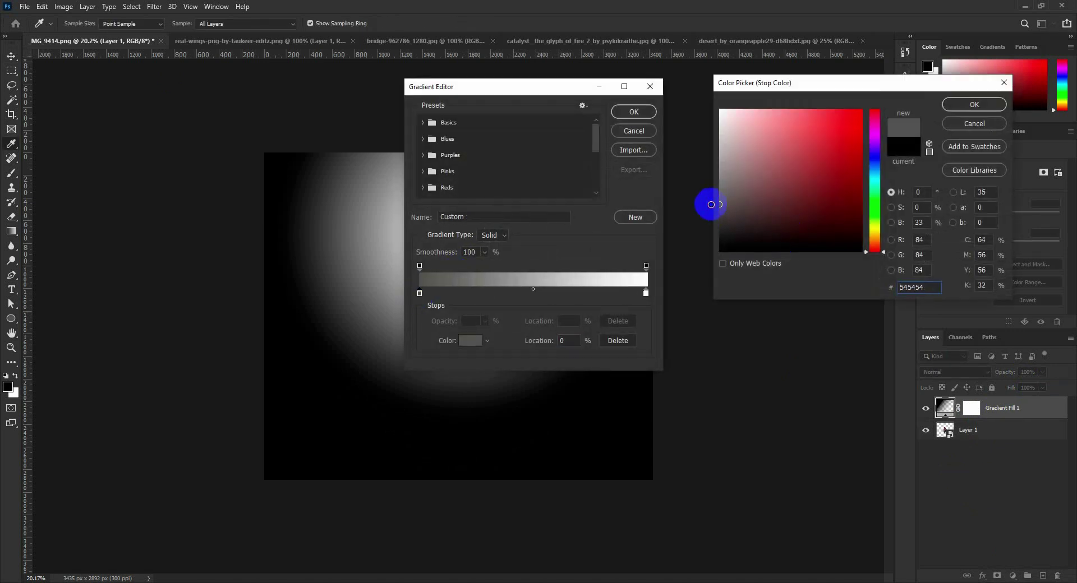
left_click(984, 110)
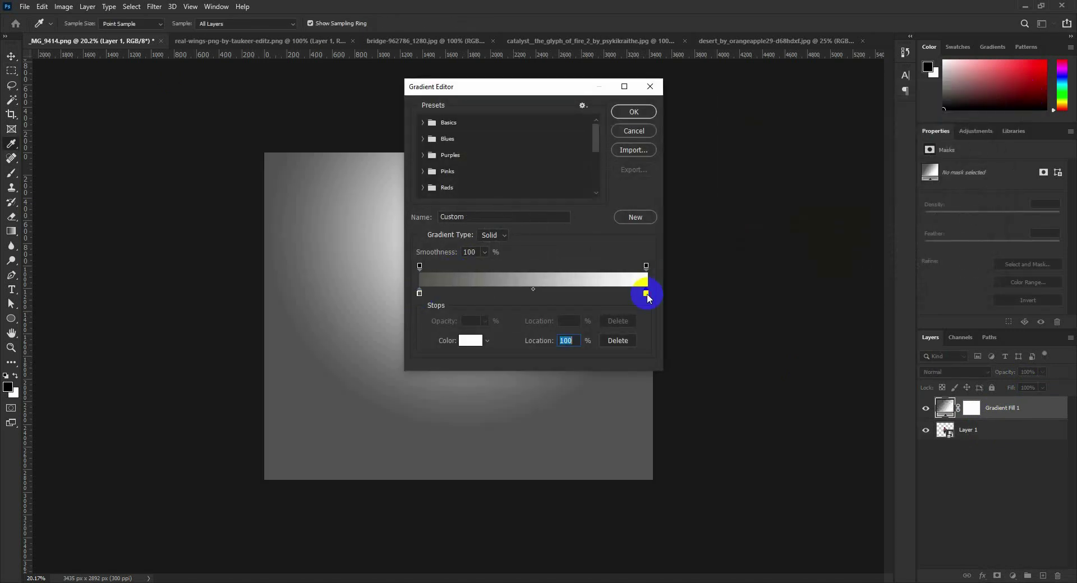
double_click(646, 293)
mouse_move(726, 201)
left_mouse_down()
mouse_move(696, 140)
mouse_move(680, 169)
left_mouse_up()
left_click(964, 104)
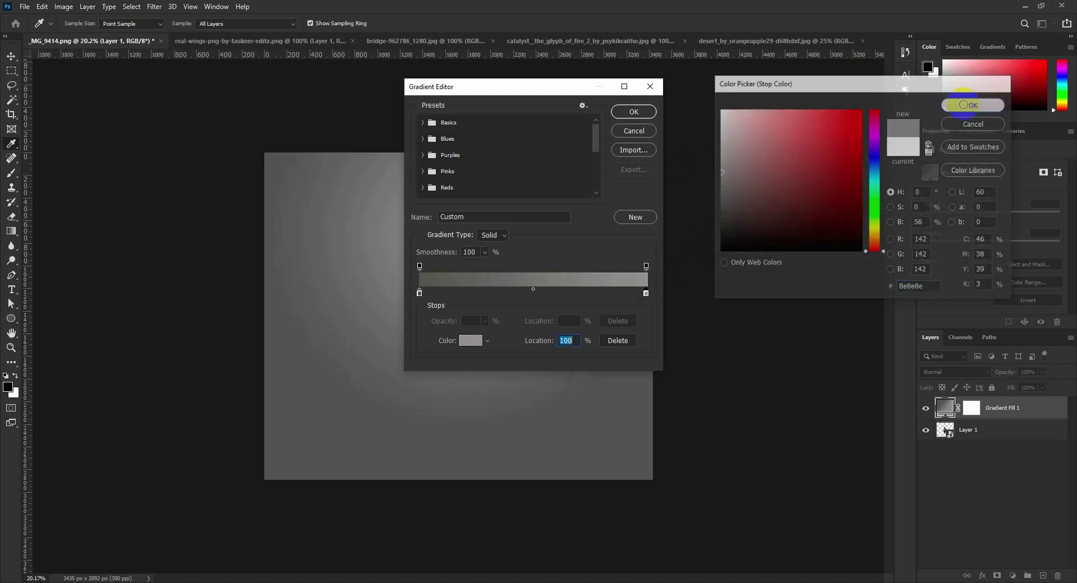
left_click(641, 111)
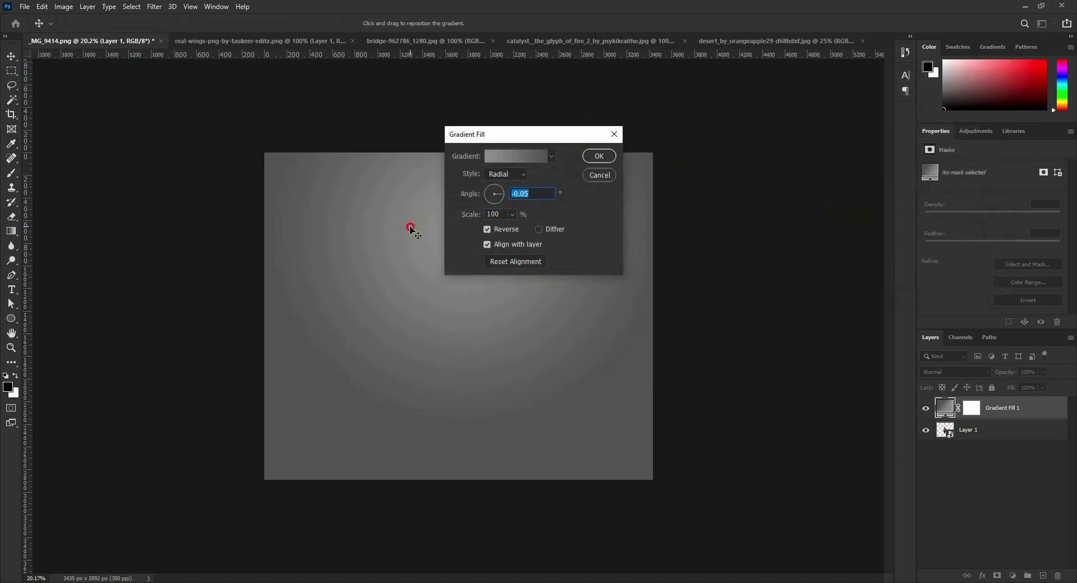
Move the glow's bright centre upward, confirm the gradient fill, then view the wings image
left_click_drag(410, 229, 414, 187)
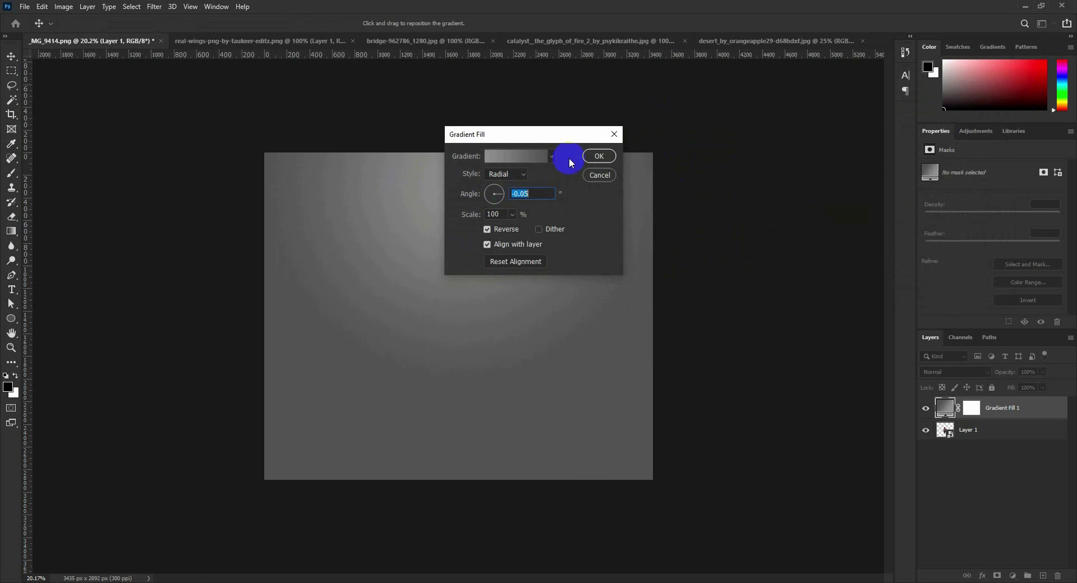
left_click(598, 156)
left_click(236, 41)
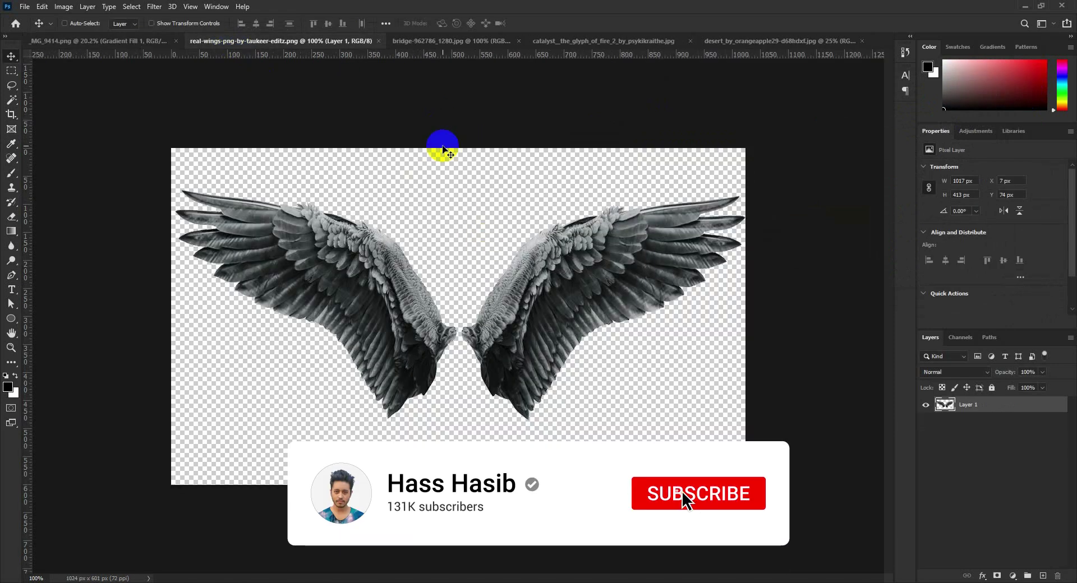
Select the road in the bridge photo and paste it into the composite above the gradient fill
left_click(439, 42)
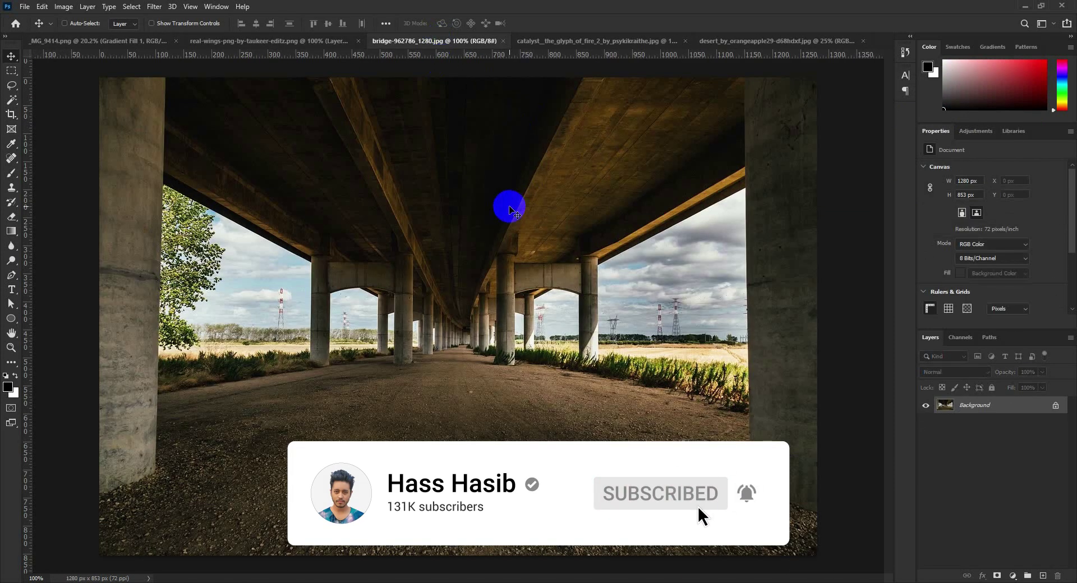
left_click(11, 70)
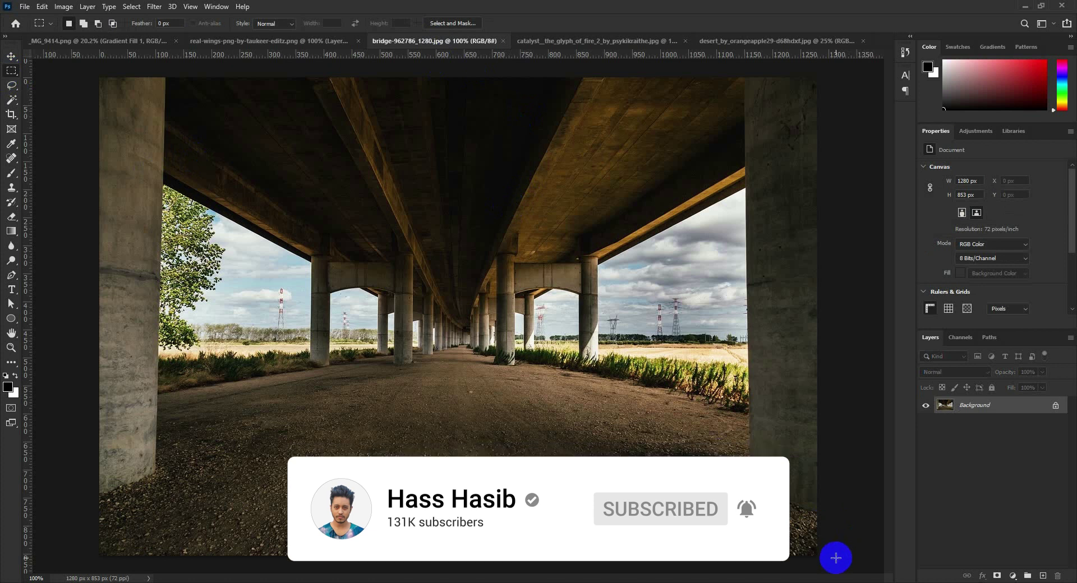
left_click_drag(836, 558, 6, 366)
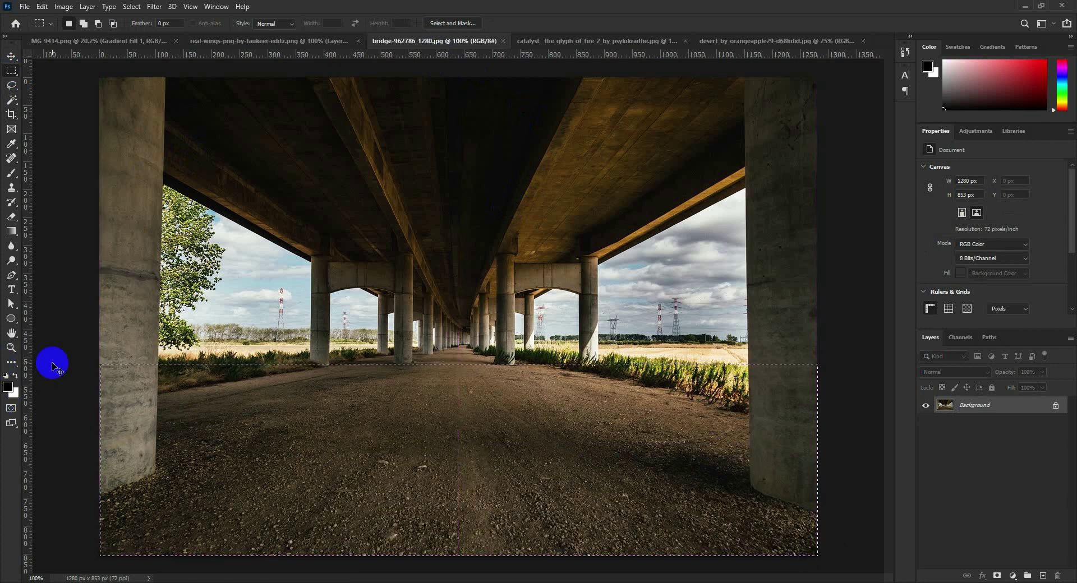
left_click(144, 41)
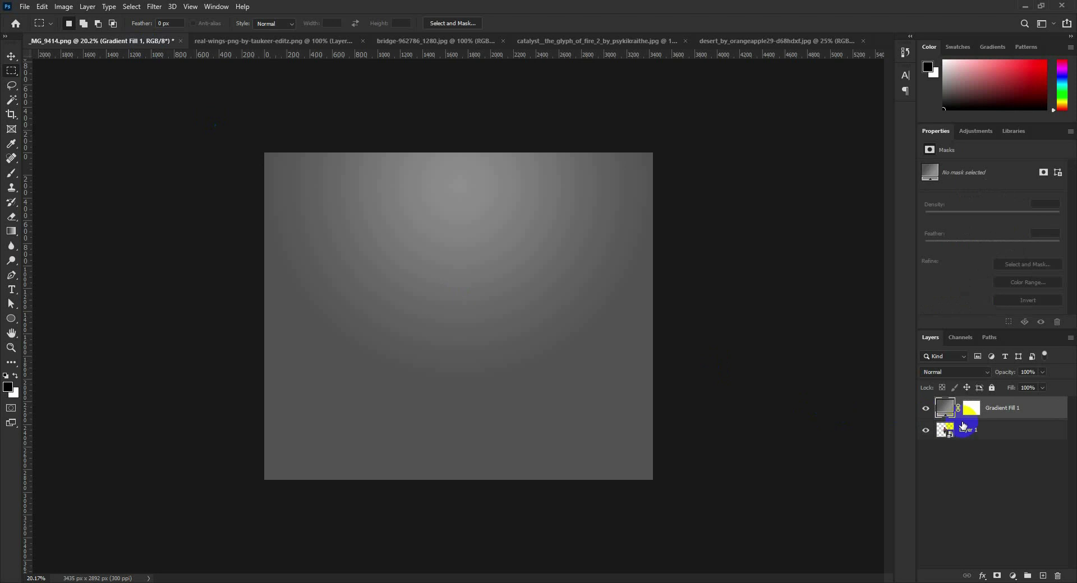
left_click_drag(963, 426, 973, 397)
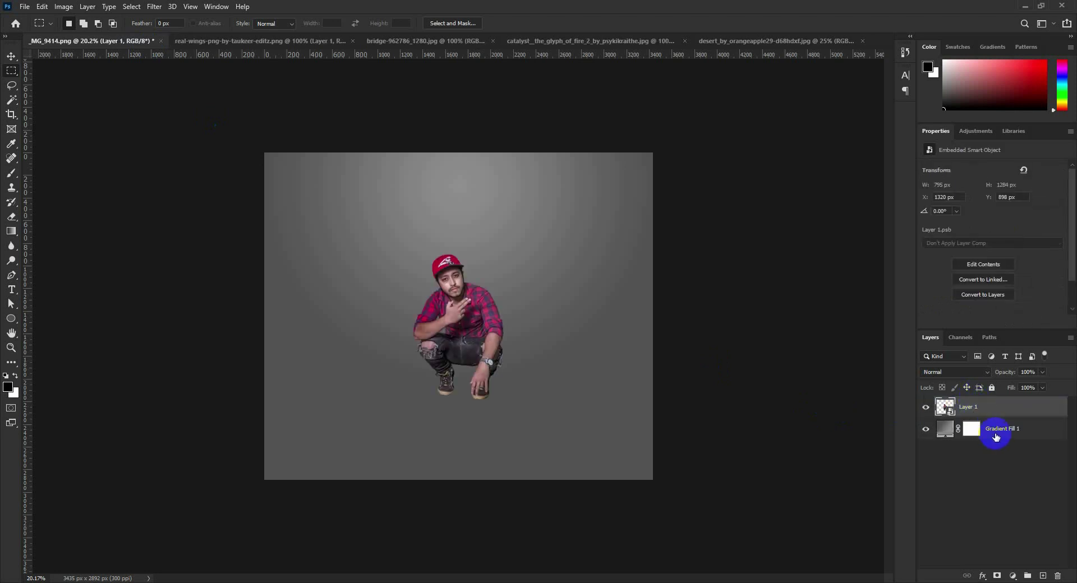
left_click(995, 437)
key("ctrl+v")
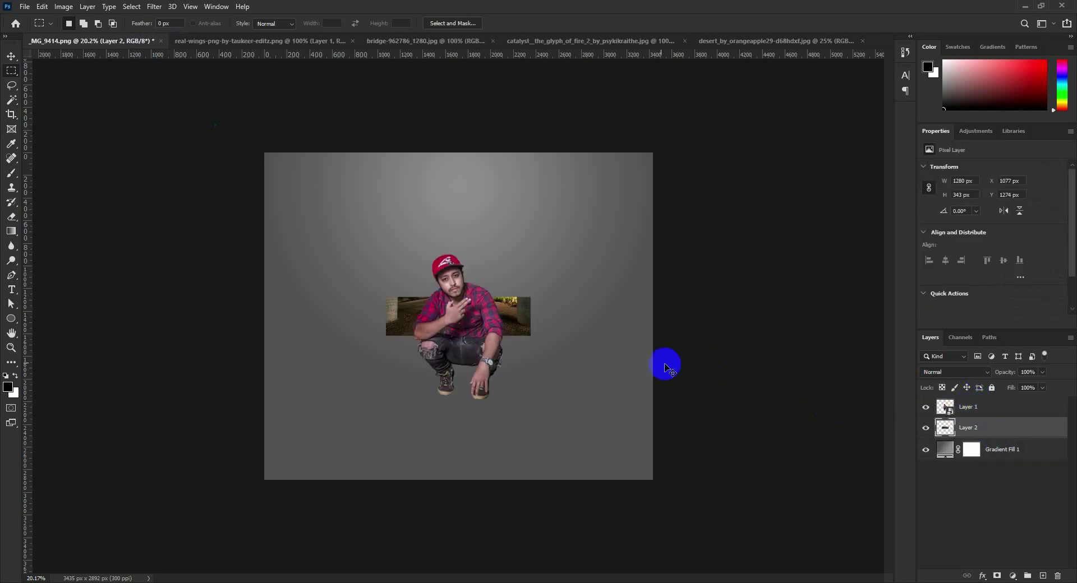
Scale the road strip to 5875 × 1574 px, covering the bottom of the canvas
key("ctrl+t")
left_click_drag(531, 335, 653, 366)
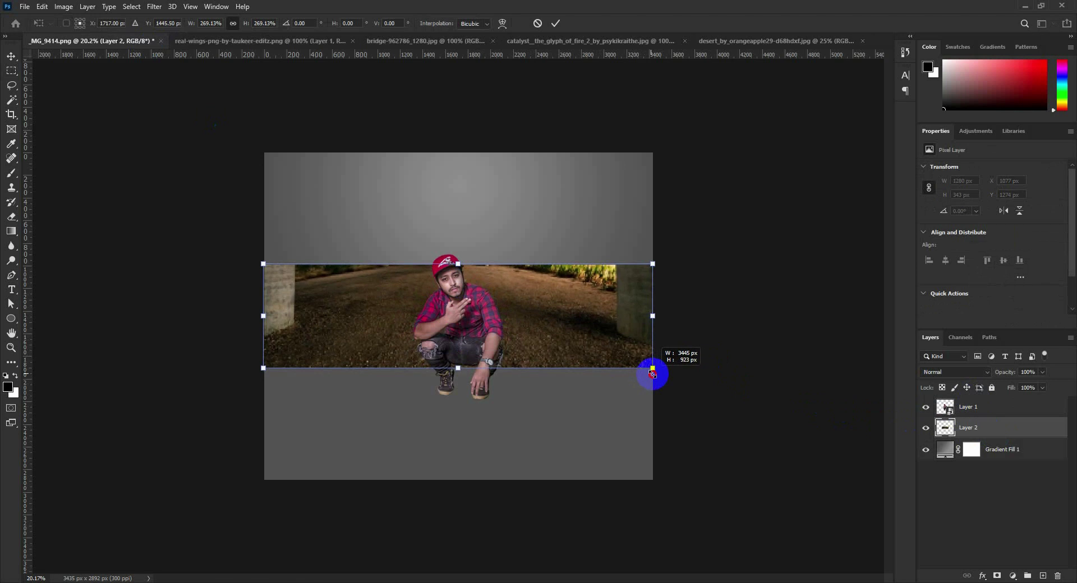
left_click_drag(613, 330, 617, 439)
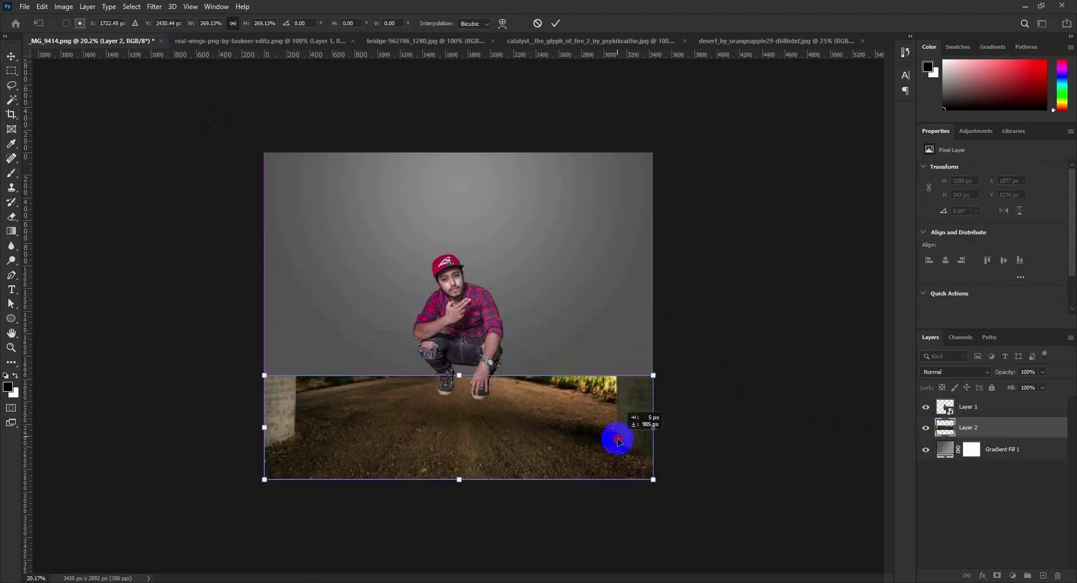
left_click_drag(654, 374, 709, 346)
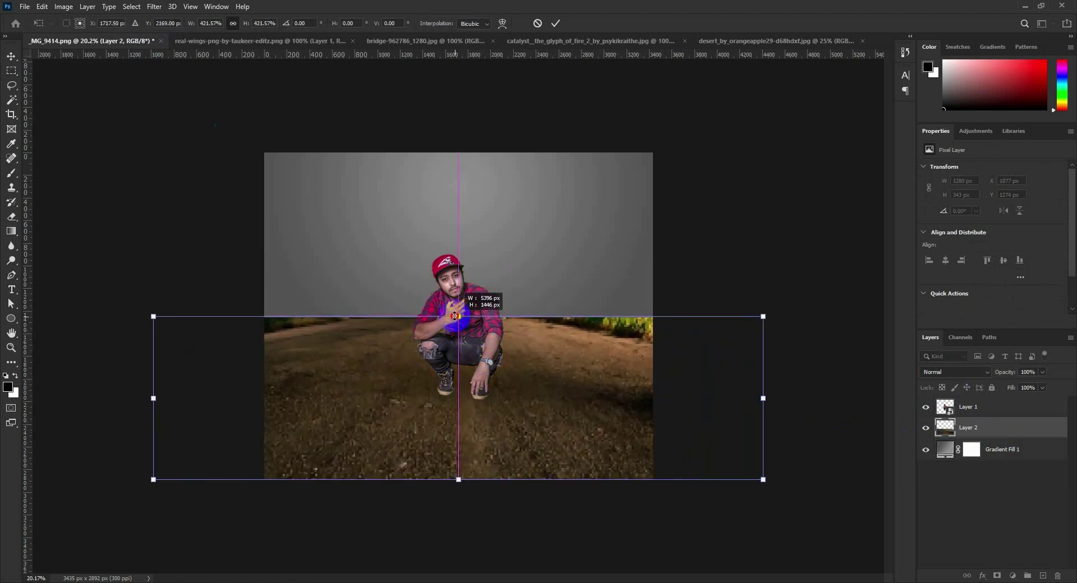
mouse_move(458, 346)
left_mouse_down()
mouse_move(458, 268)
mouse_move(463, 302)
left_mouse_up()
key("Return")
key("m")
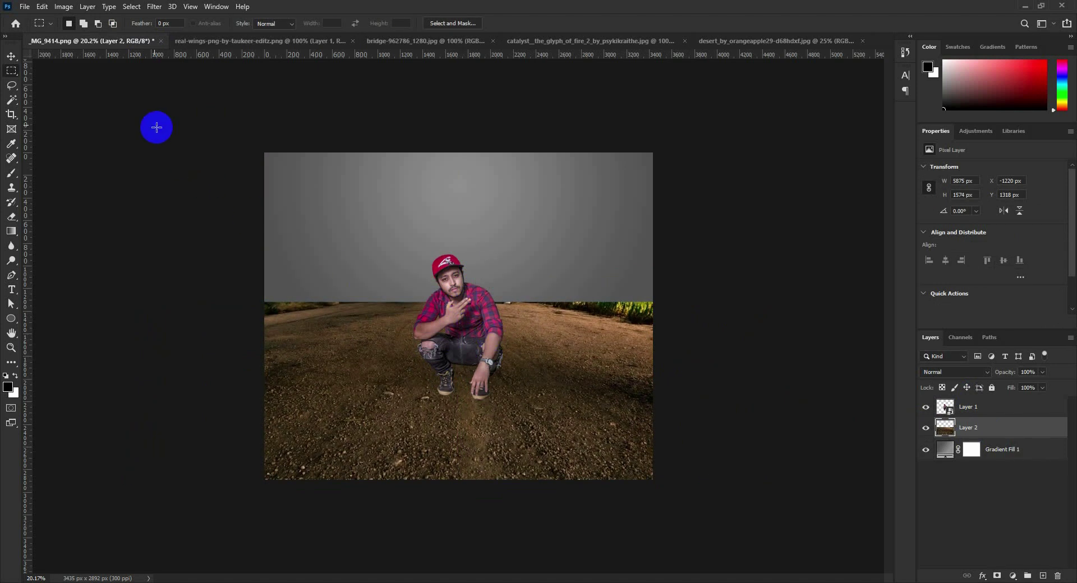
left_click(11, 58)
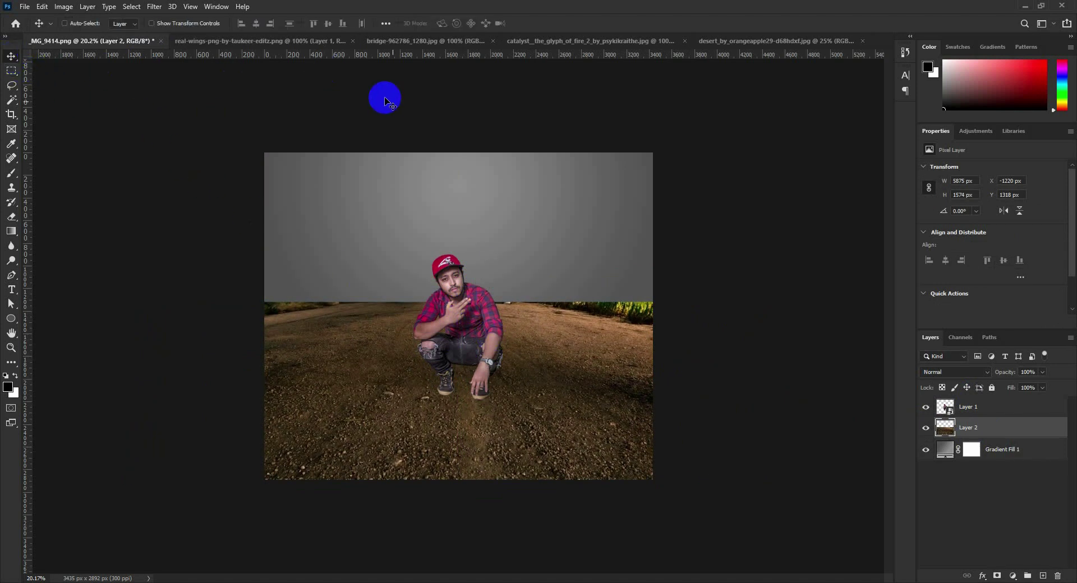
Copy the top half of the desert image into the composite as a new layer
left_click(722, 41)
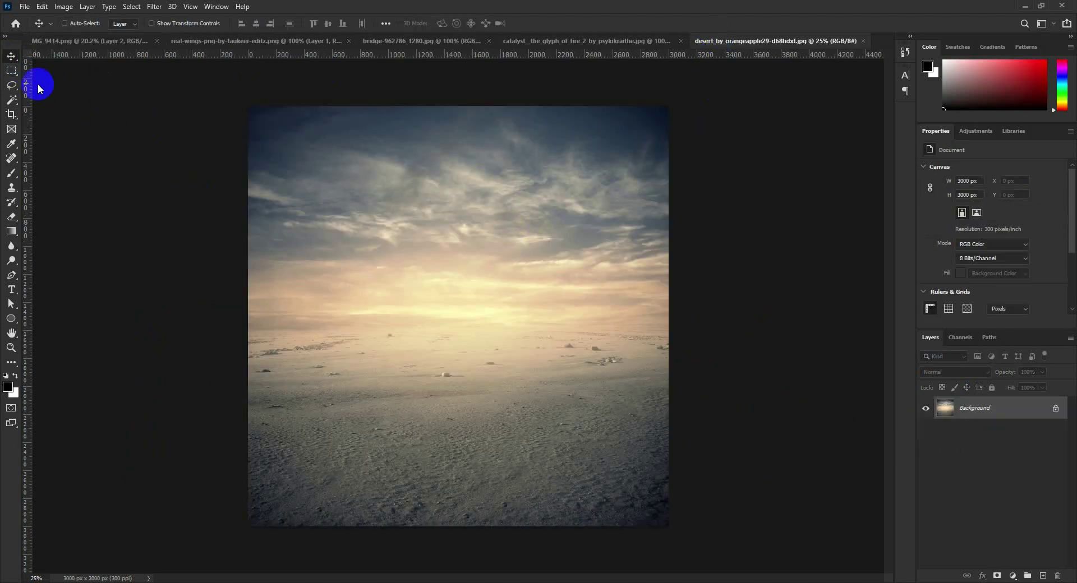
left_click(11, 70)
left_click_drag(155, 78, 772, 317)
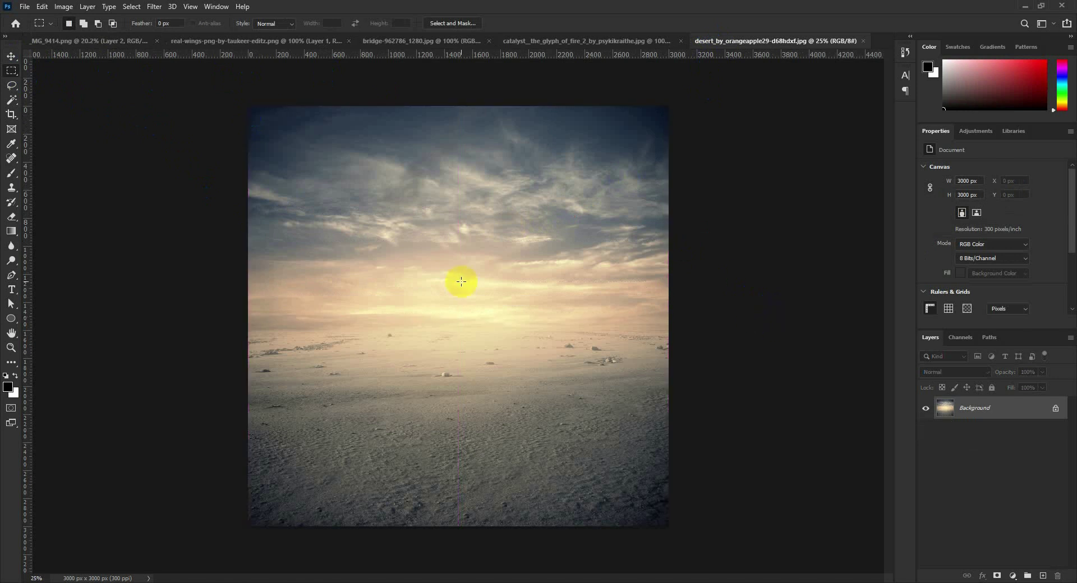
key("v")
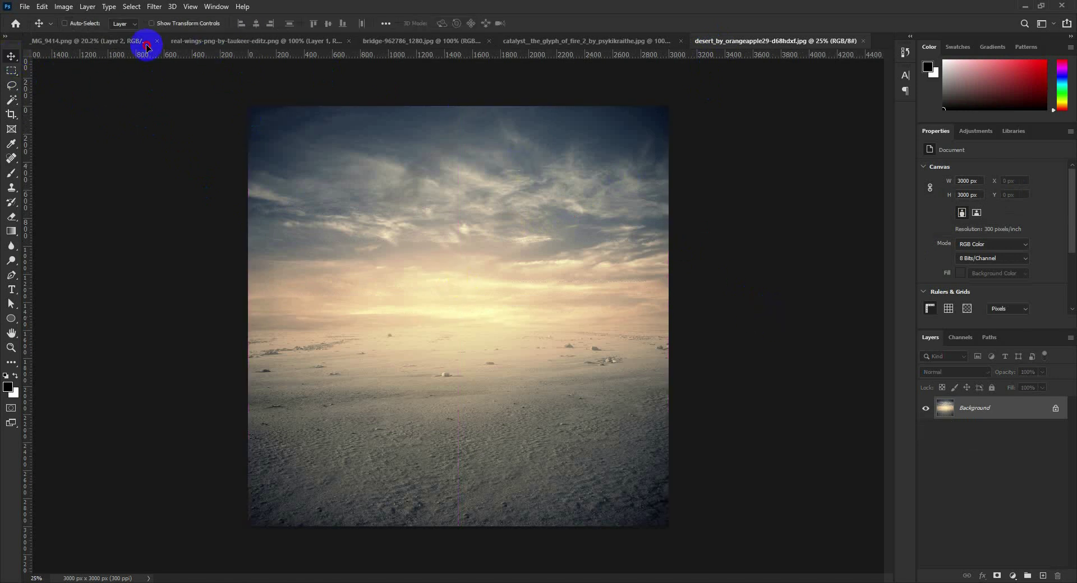
left_click(145, 42)
left_click_drag(145, 45, 475, 246)
Place the desert sky layer below the road and position it to fill the canvas
left_click_drag(939, 431, 959, 451)
left_click(925, 427)
left_click_drag(505, 306, 469, 348)
key("ctrl+t")
mouse_move(595, 454)
left_mouse_down()
mouse_move(633, 462)
mouse_move(625, 449)
mouse_move(589, 454)
mouse_move(595, 485)
mouse_move(654, 467)
mouse_move(651, 480)
left_mouse_up()
key("Return")
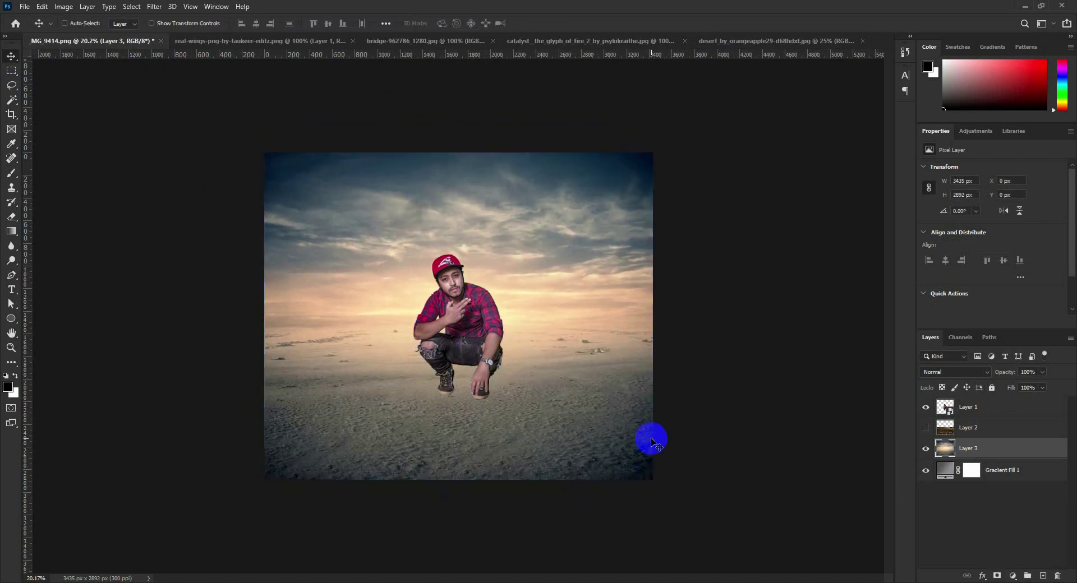
key("ctrl+plus")
Set the desert sky to Multiply at 78% opacity and add a layer mask to the road
left_click(926, 427)
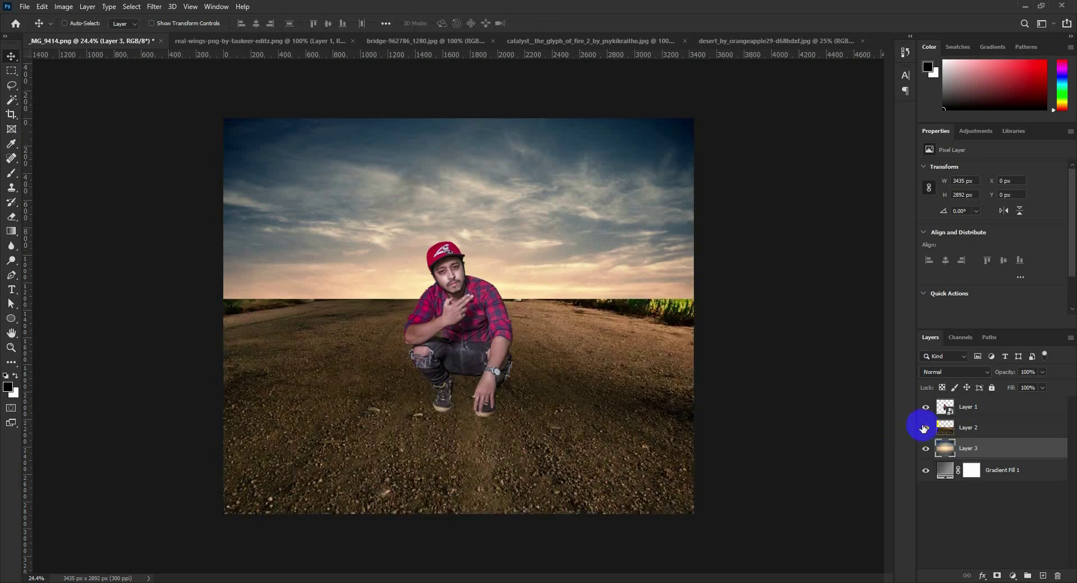
left_click(968, 427)
left_click(966, 448)
left_click(963, 373)
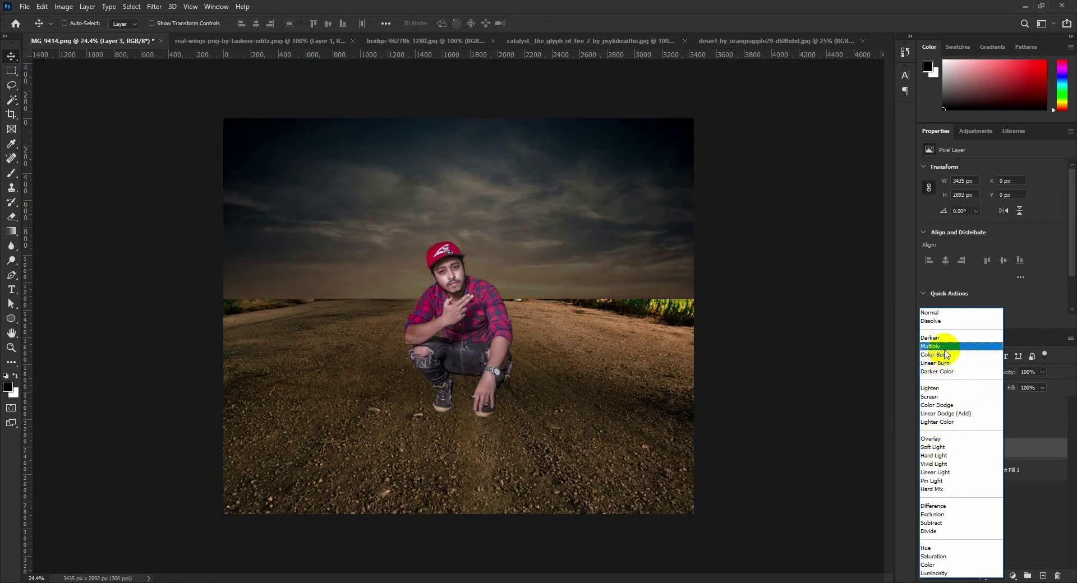
left_click(944, 346)
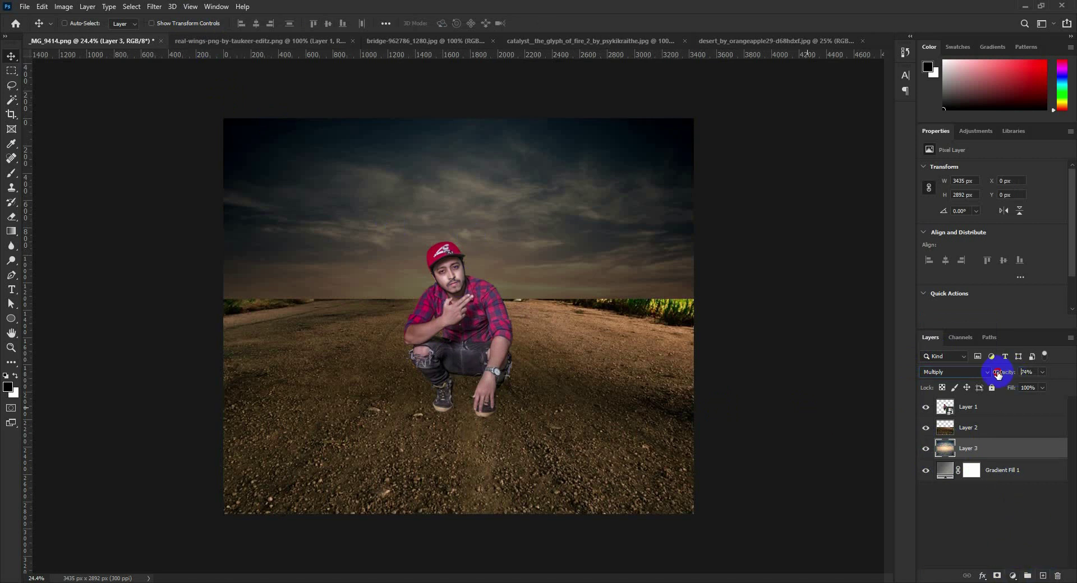
left_click_drag(997, 374, 1001, 375)
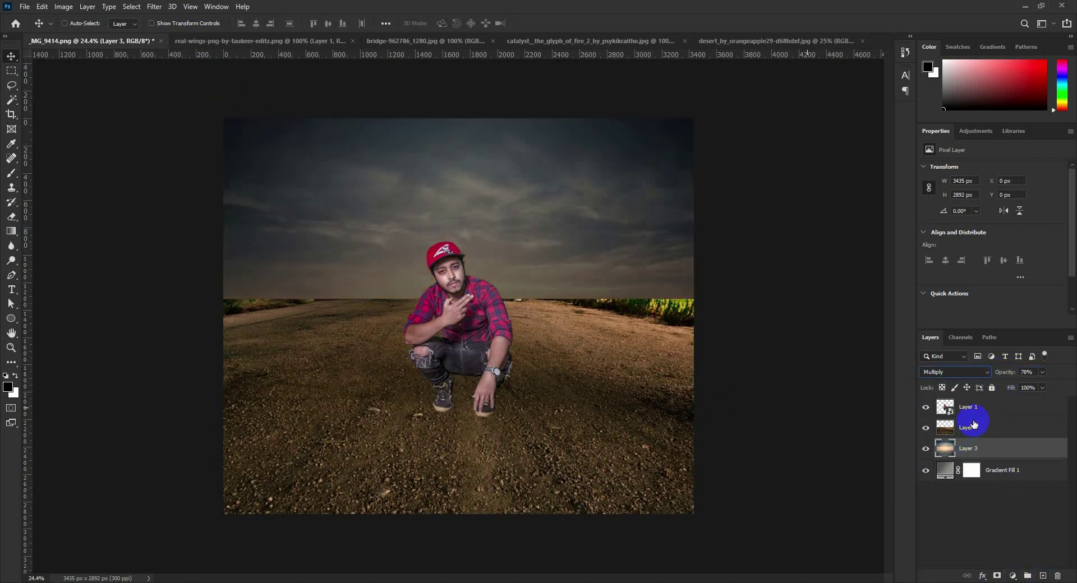
left_click(973, 425)
left_click(996, 576)
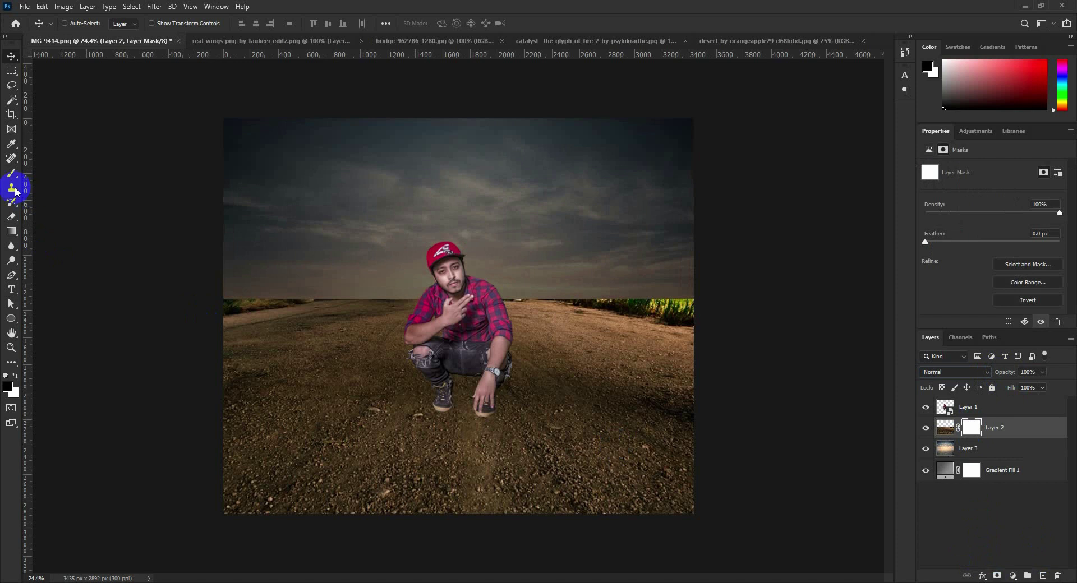
Paint a black-to-white gradient on the road mask to soften its horizon into the sky
left_click(11, 229)
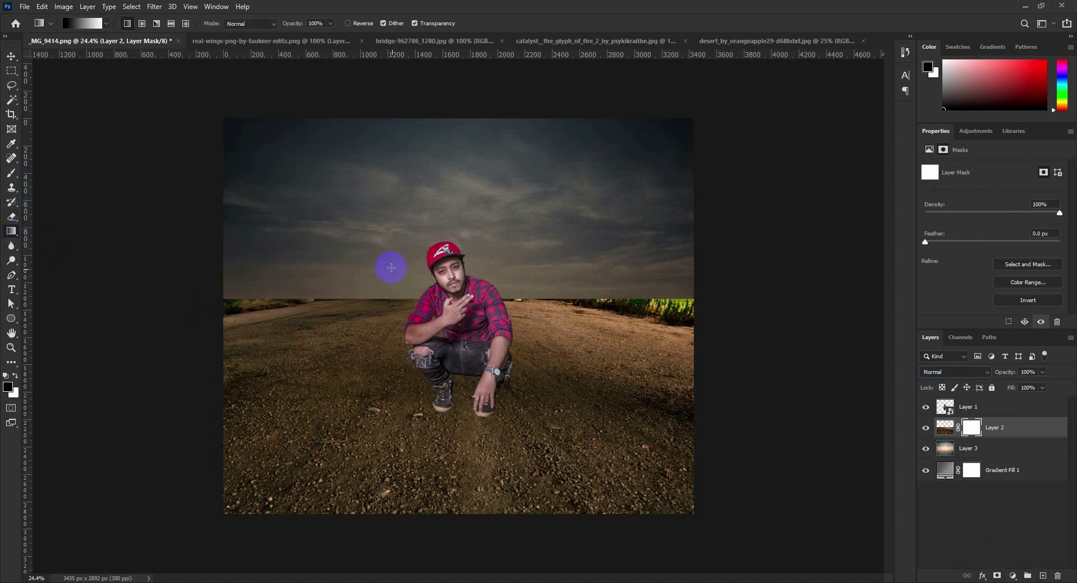
left_click_drag(401, 294, 409, 357)
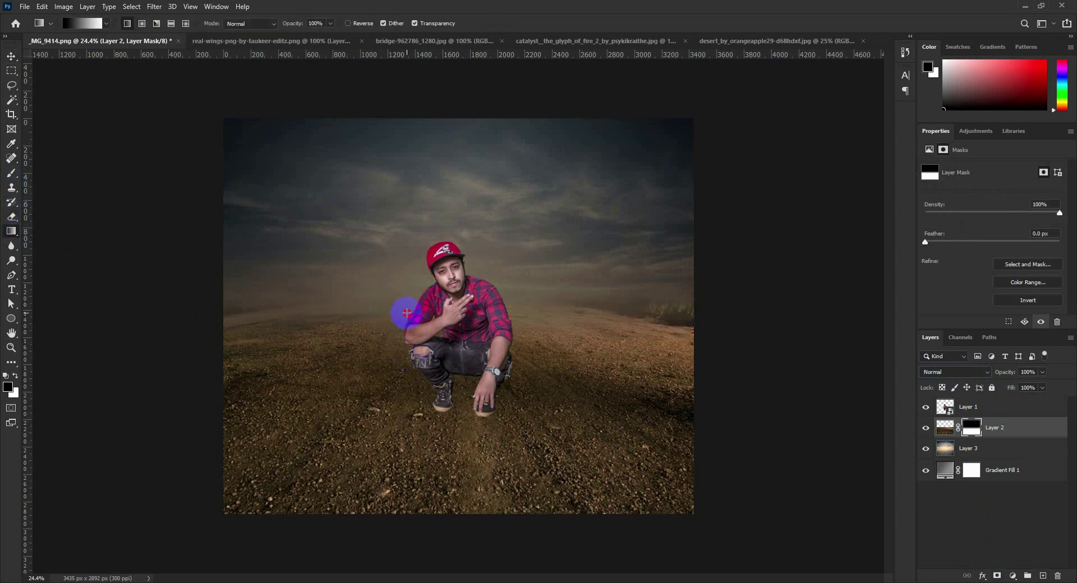
left_click_drag(407, 312, 413, 379)
left_click_drag(406, 337, 410, 396)
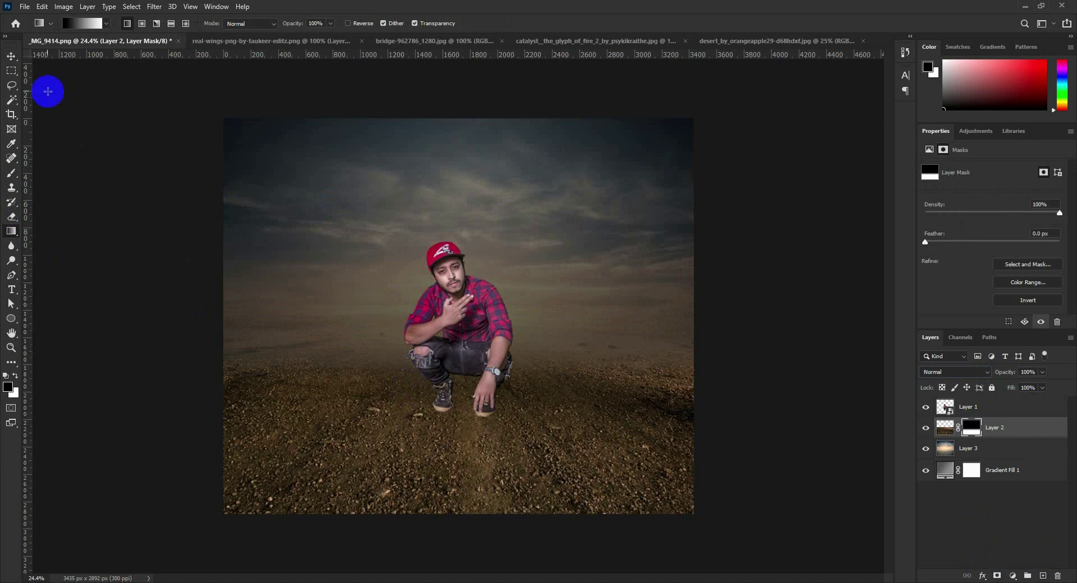
Nudge the man's layer slightly lower on the canvas
left_click(11, 56)
left_click(967, 406)
left_click_drag(463, 357, 460, 363)
Reduce the desert sky layer's vibrance to -23
left_click(987, 456)
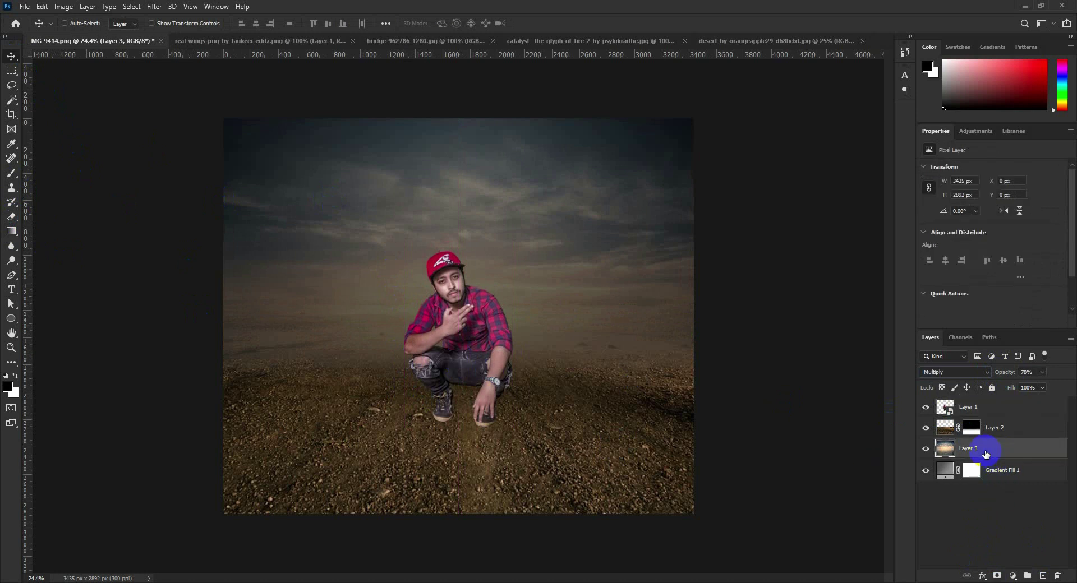
left_click(63, 7)
mouse_move(81, 36)
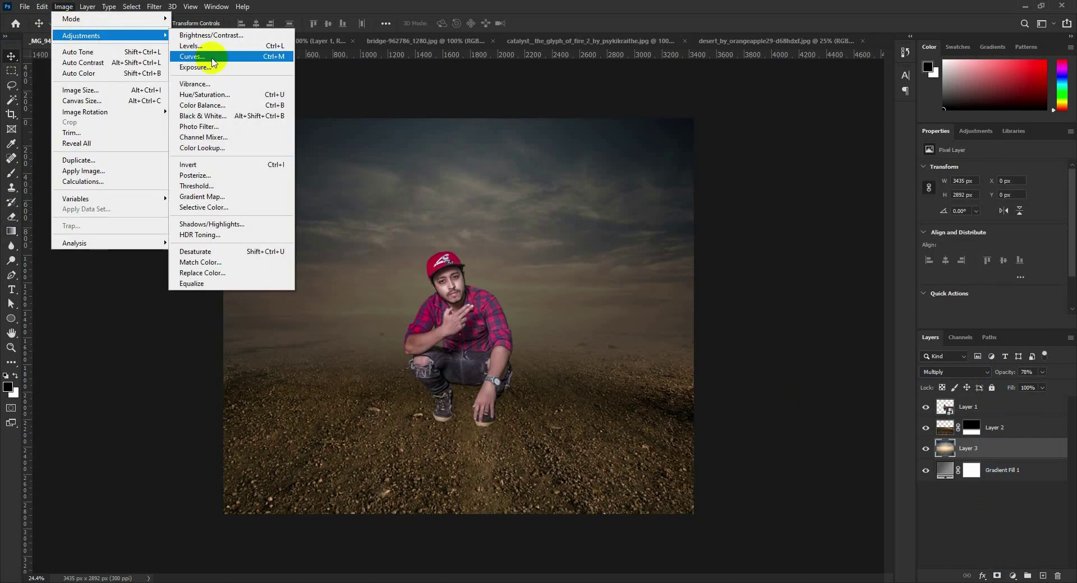
left_click(216, 85)
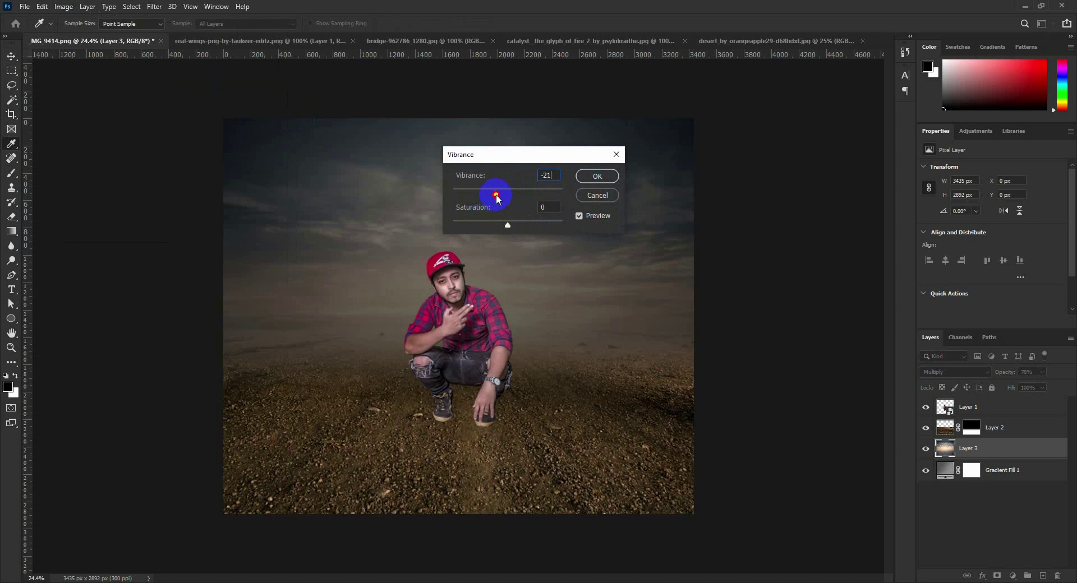
left_click(597, 176)
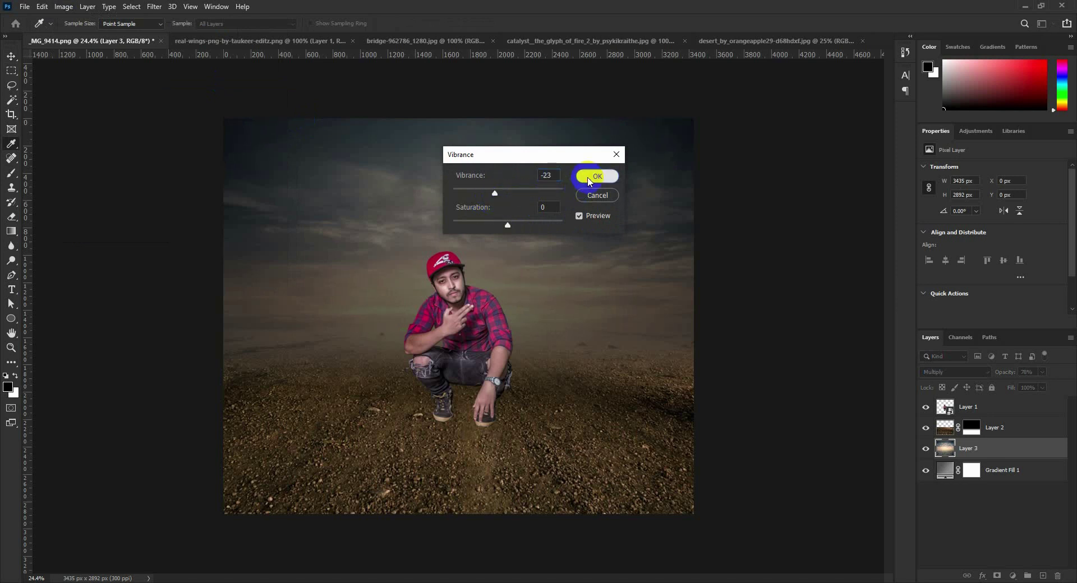
key("v")
Apply a 25% Warming Filter (85) to the sky, then bring up the desert document
left_click(64, 8)
mouse_move(82, 36)
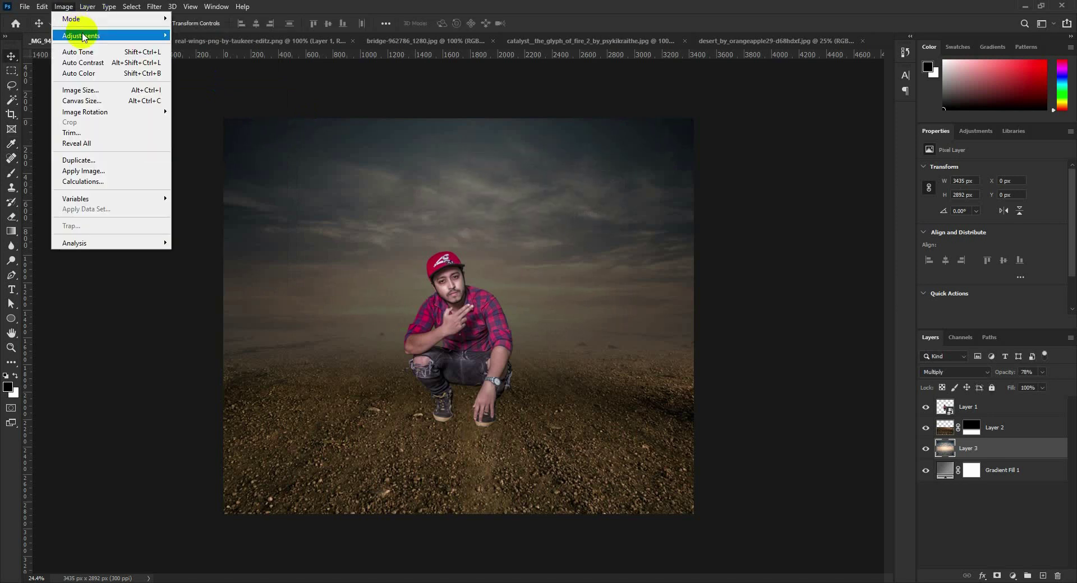
left_click(203, 128)
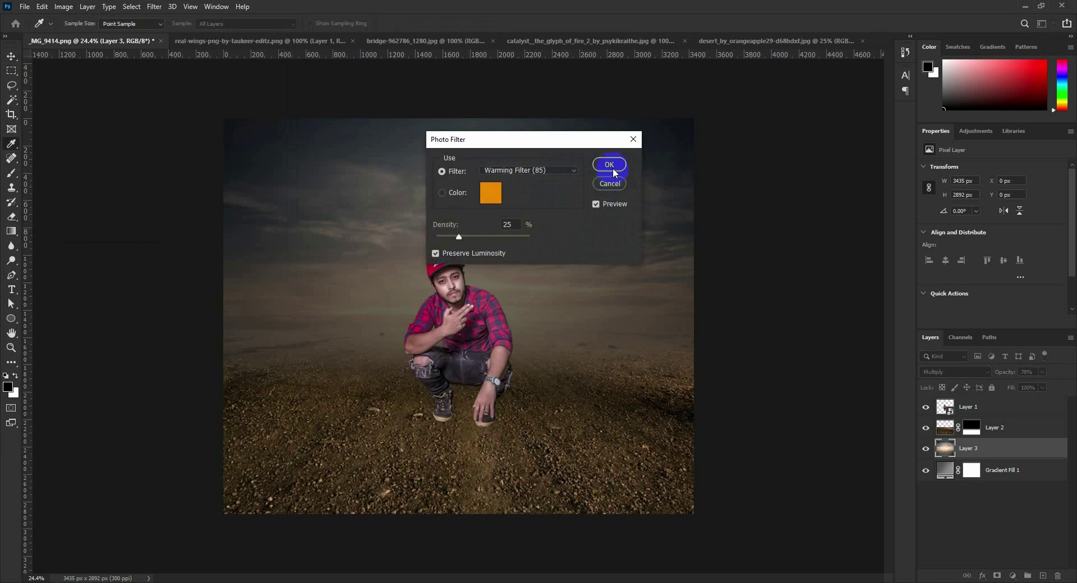
left_click(611, 168)
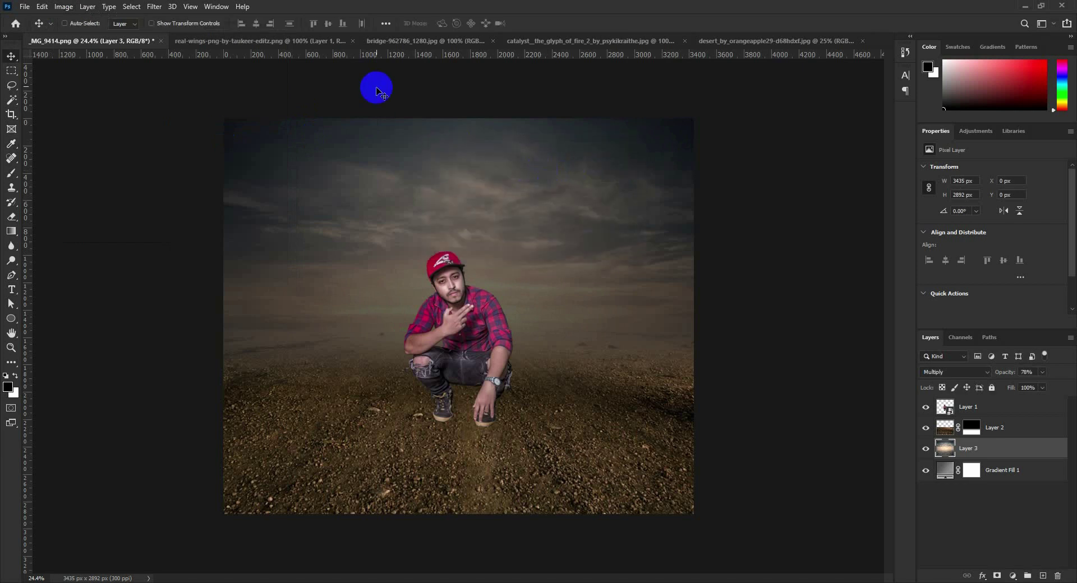
left_click(522, 41)
left_click(740, 41)
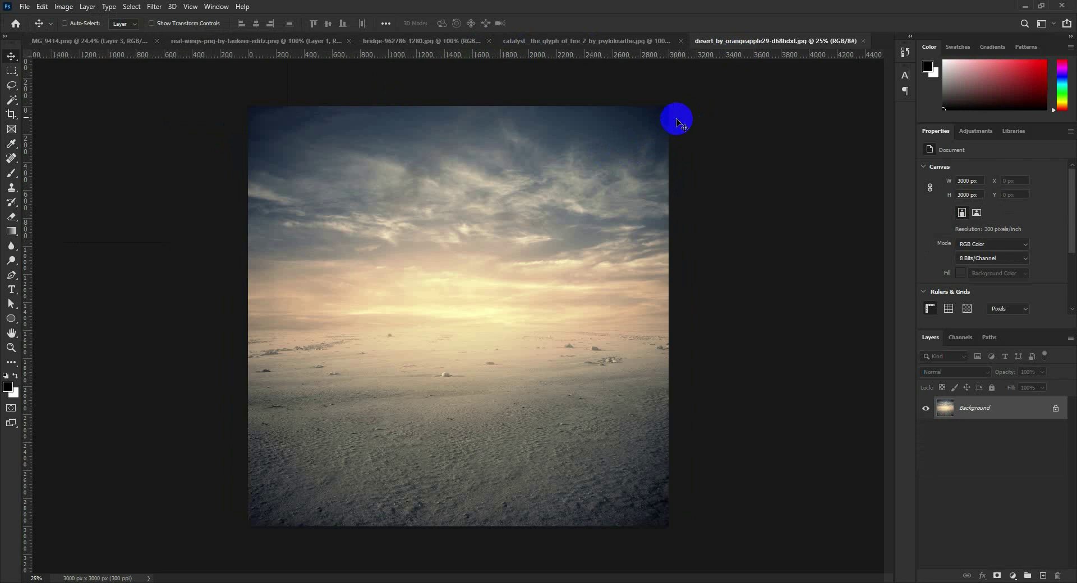
Close the desert photo and drag the fire glyph in as Layer 4 under the man's feet
left_click(862, 41)
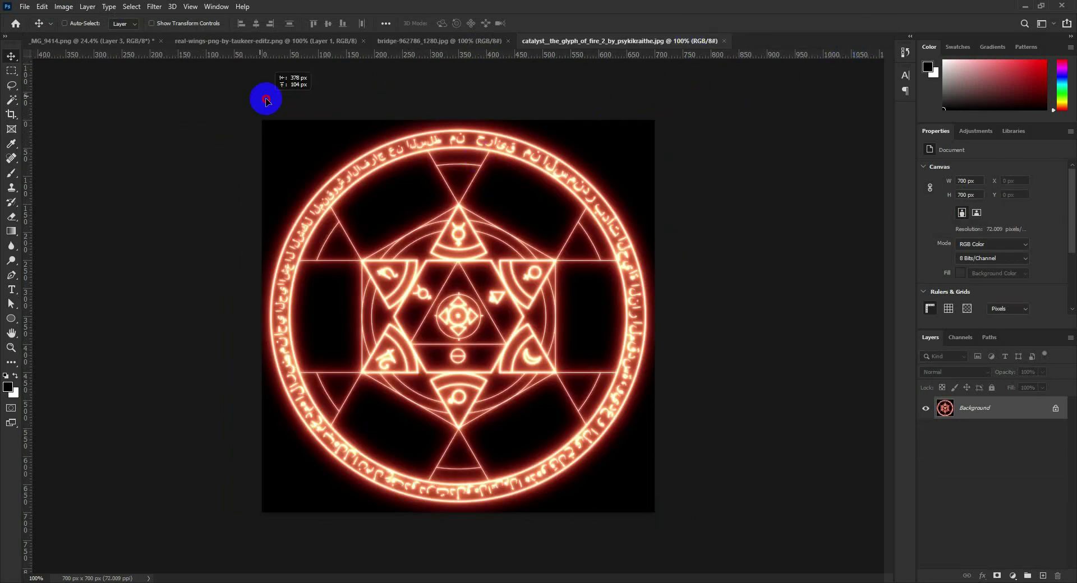
left_click_drag(136, 45, 496, 296)
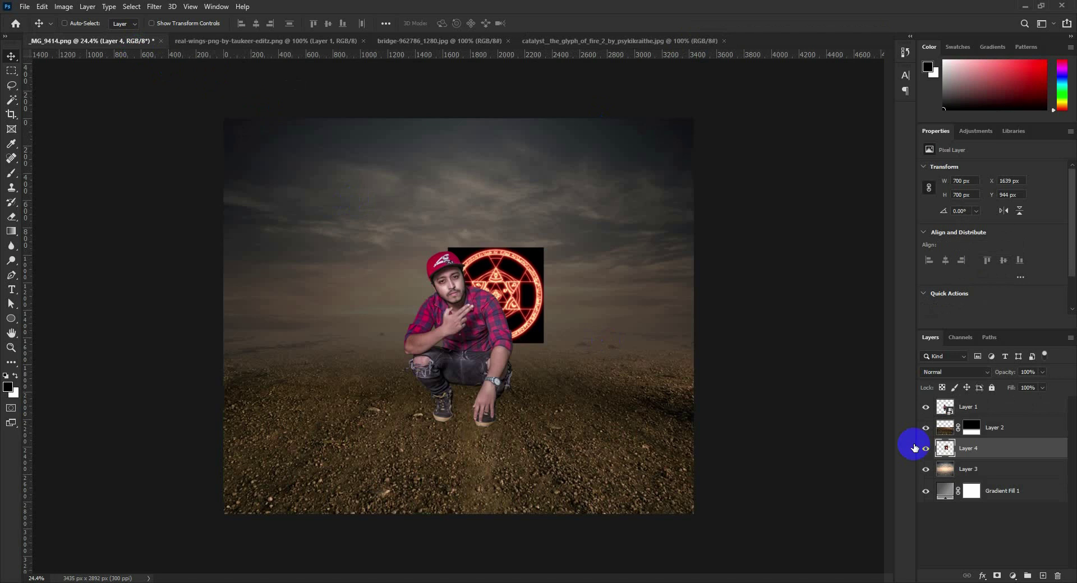
left_click_drag(971, 421, 970, 423)
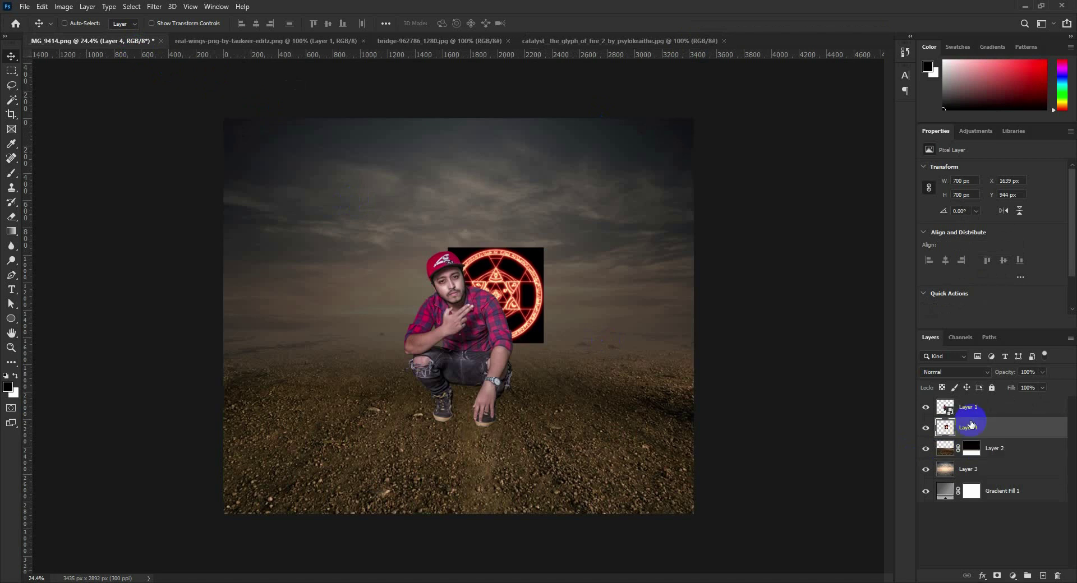
left_click_drag(538, 380, 509, 492)
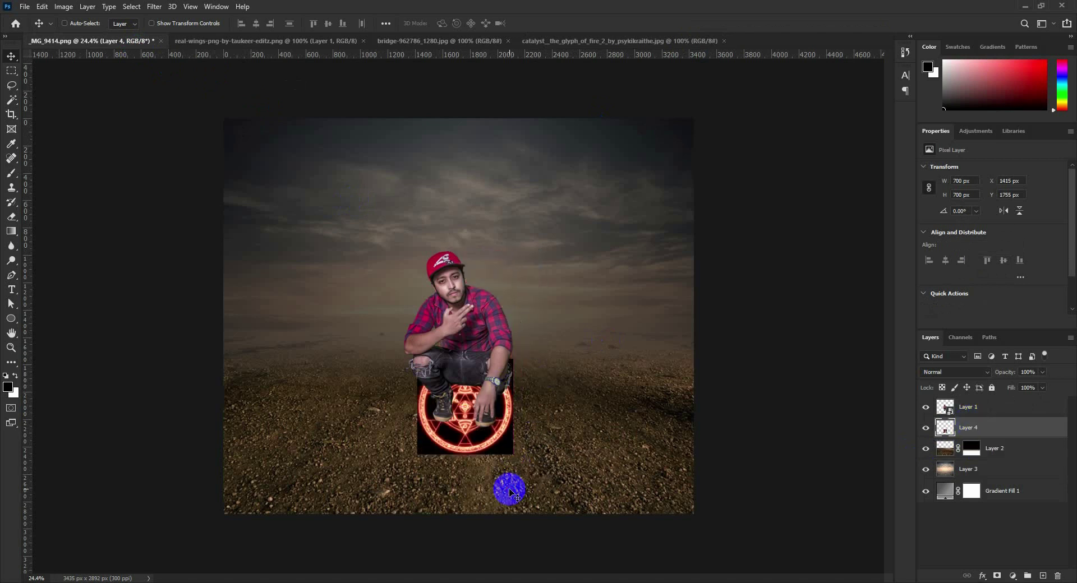
key("ctrl")
Perspective-transform the fire glyph, widening its base into a trapezoid
key("ctrl+t")
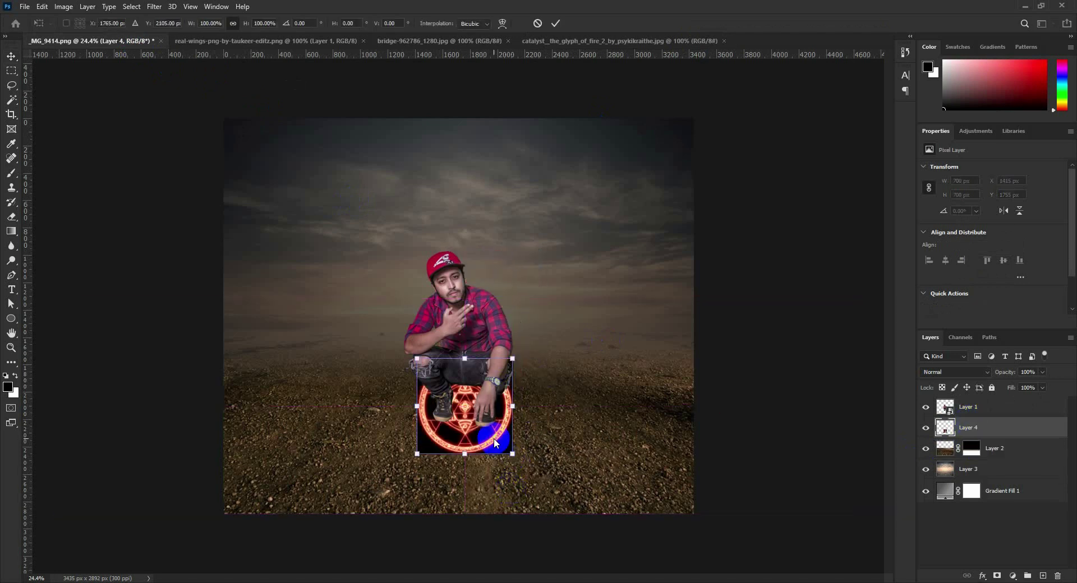
right_click(493, 437)
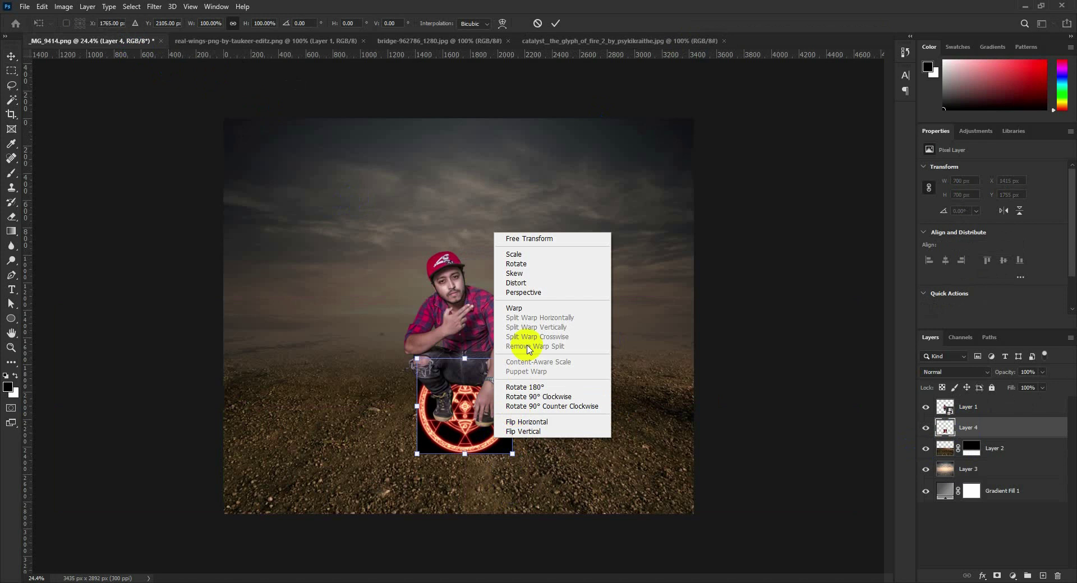
left_click(530, 293)
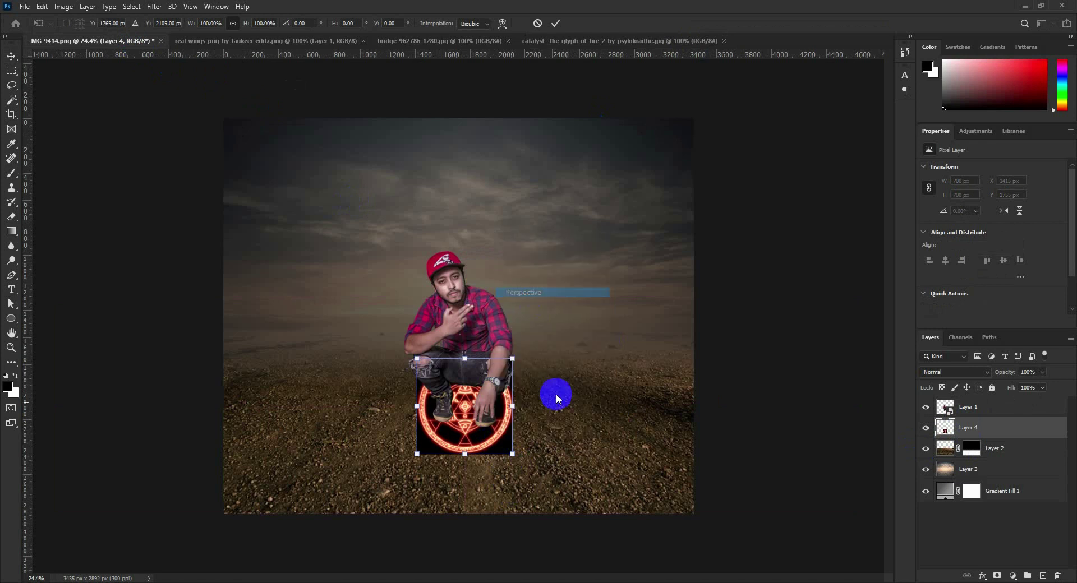
left_click_drag(515, 459, 634, 453)
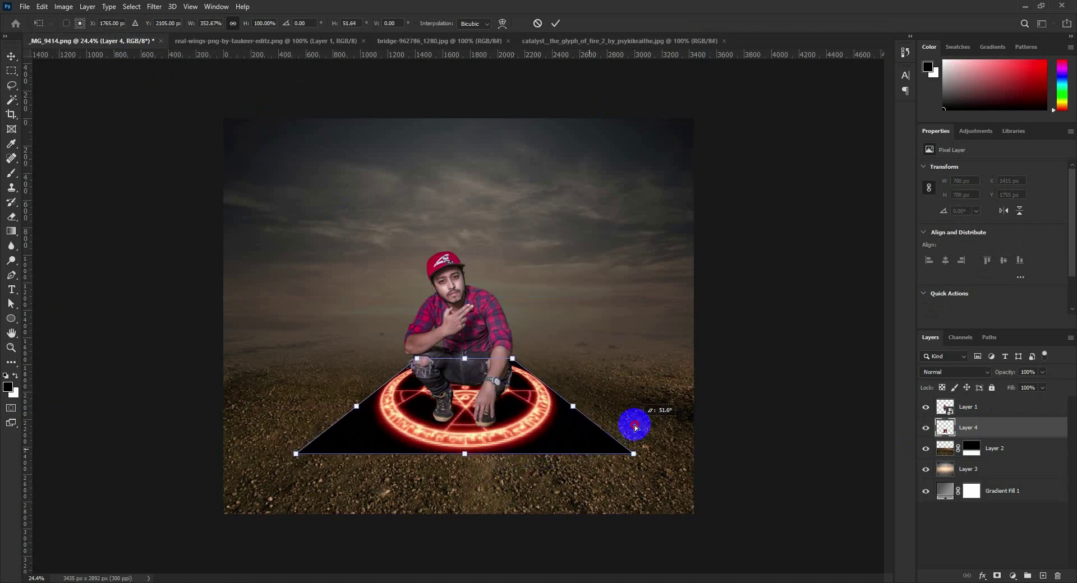
right_click(554, 405)
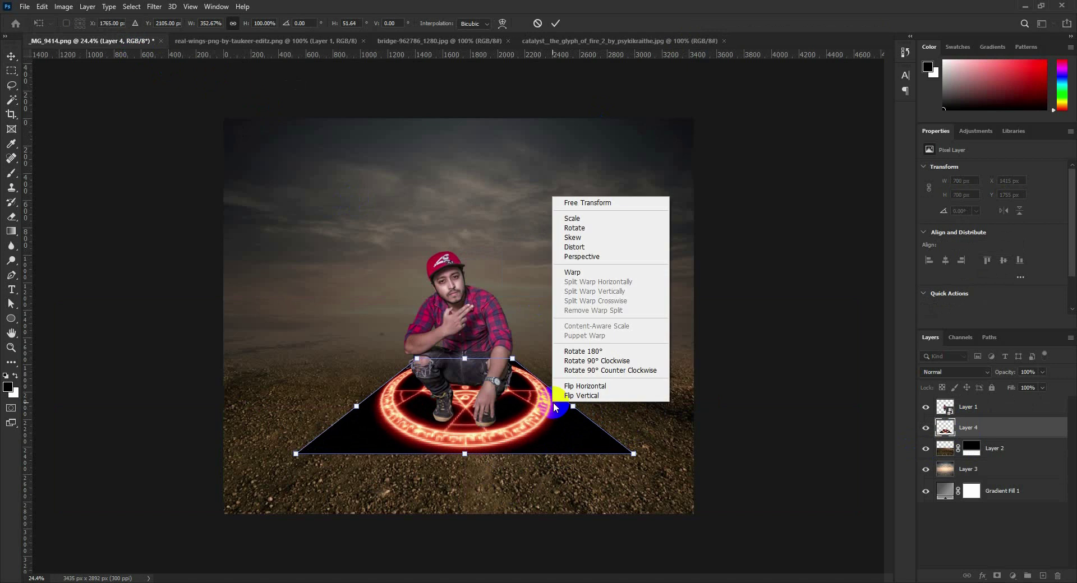
left_click(588, 203)
left_click_drag(573, 406, 629, 399)
key("ctrl+z")
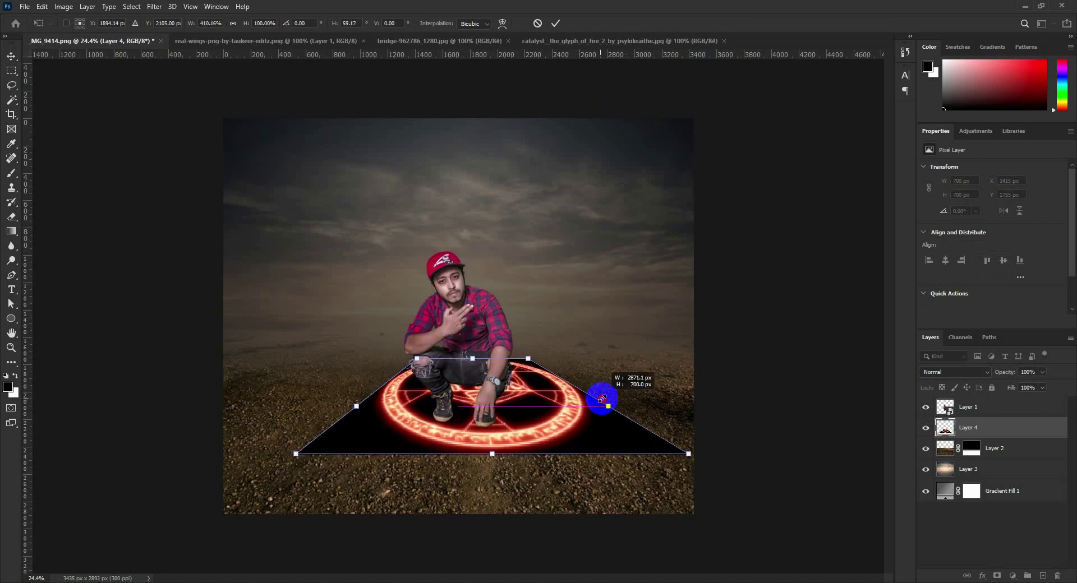
Refine the glyph so it lies flat on the ground at 2596 × 626 px
left_click_drag(562, 410, 541, 430)
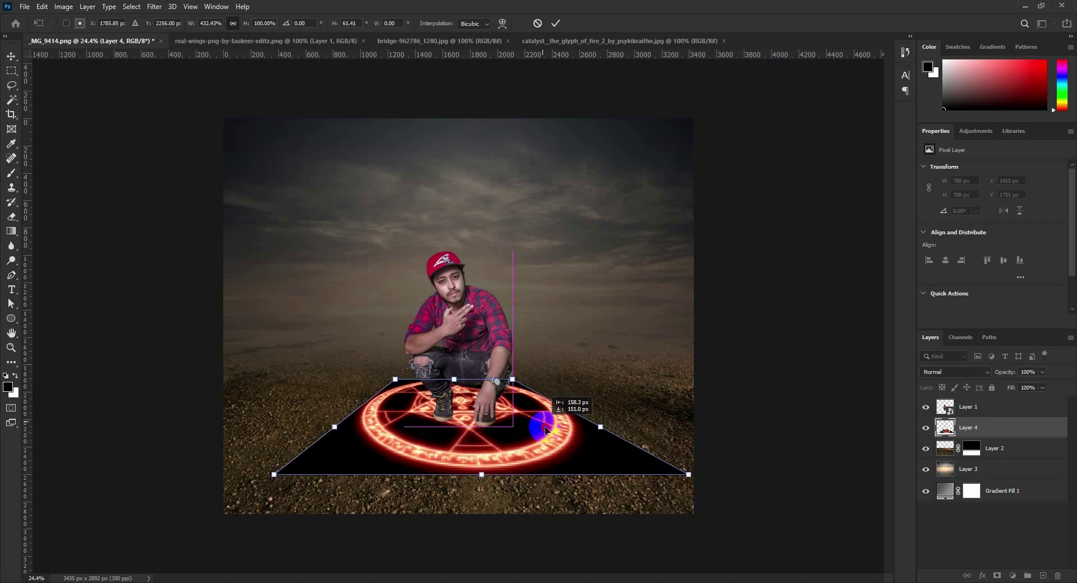
left_click_drag(643, 426, 646, 430)
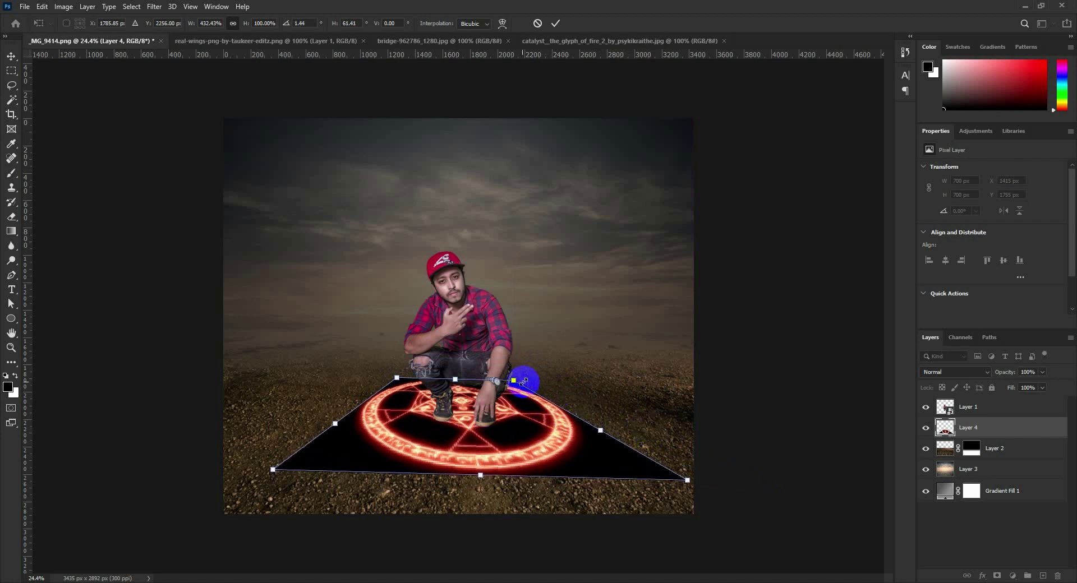
key("ctrl+z")
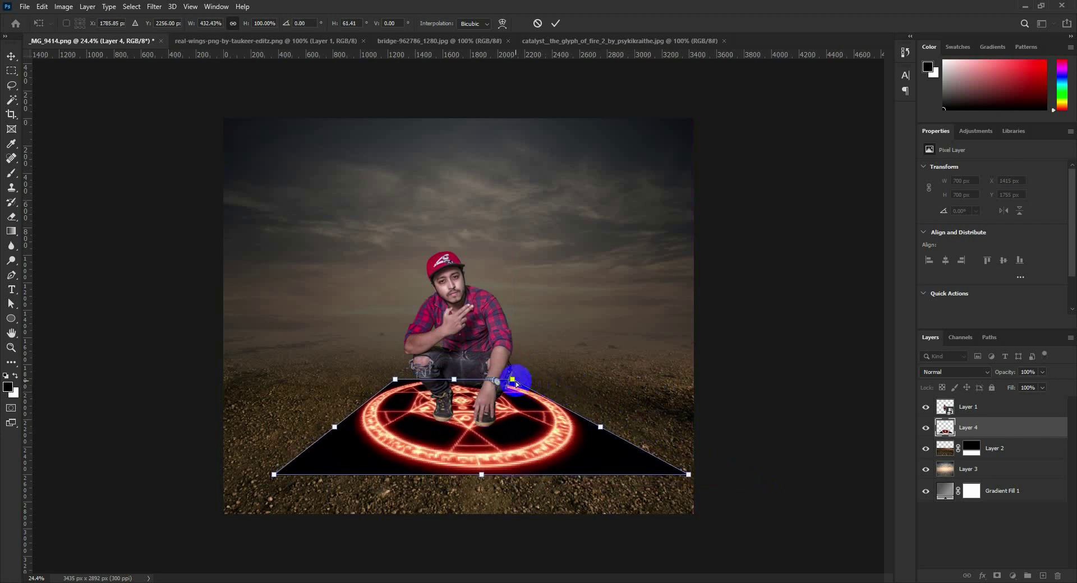
left_click_drag(513, 381, 547, 380)
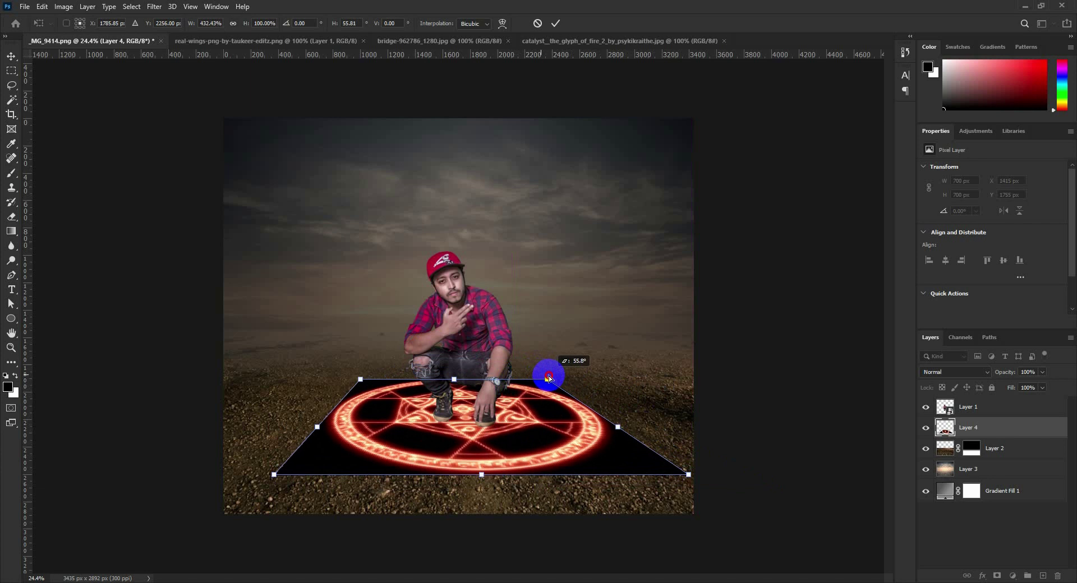
left_click_drag(688, 474, 657, 470)
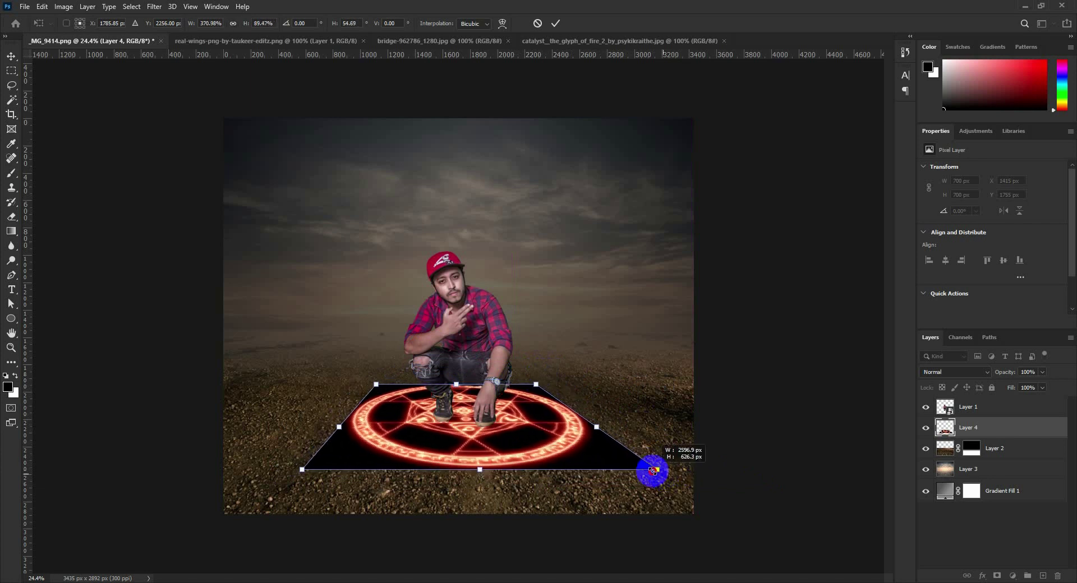
left_click_drag(586, 456, 581, 455)
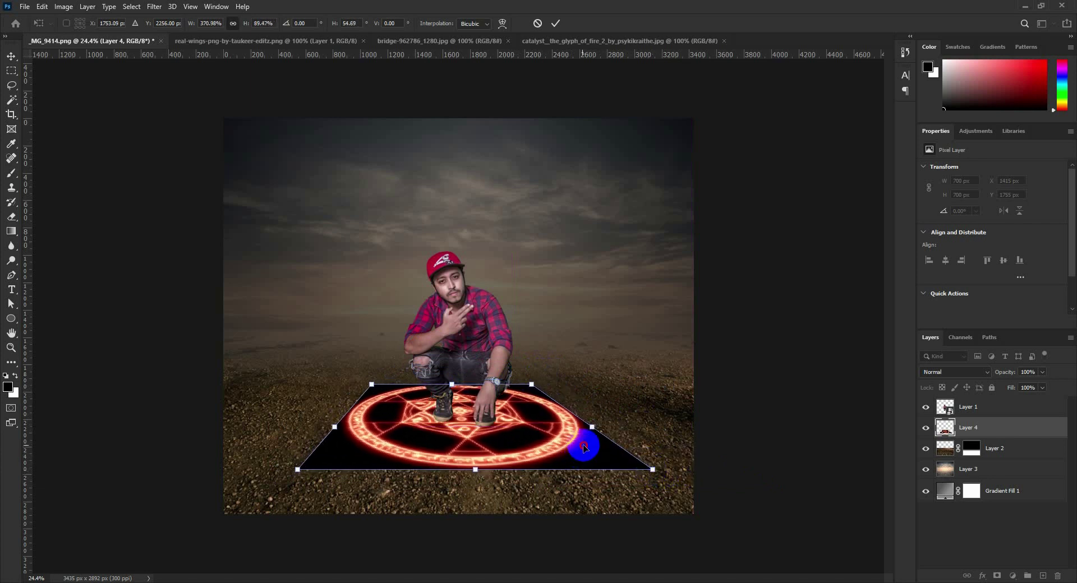
key("Return")
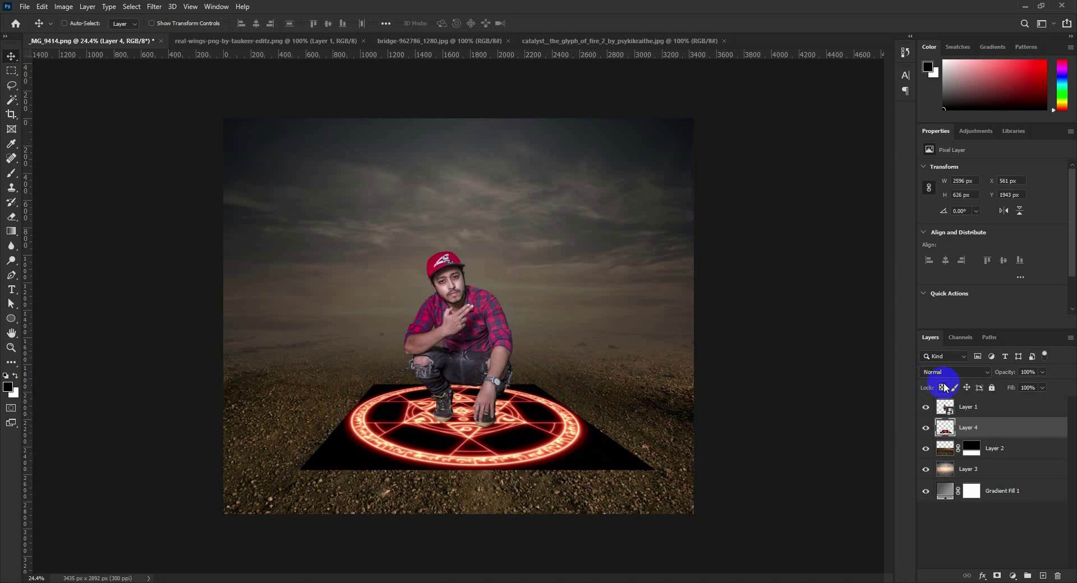
Set the glyph layer to Screen blending and open its blending options
left_click(947, 372)
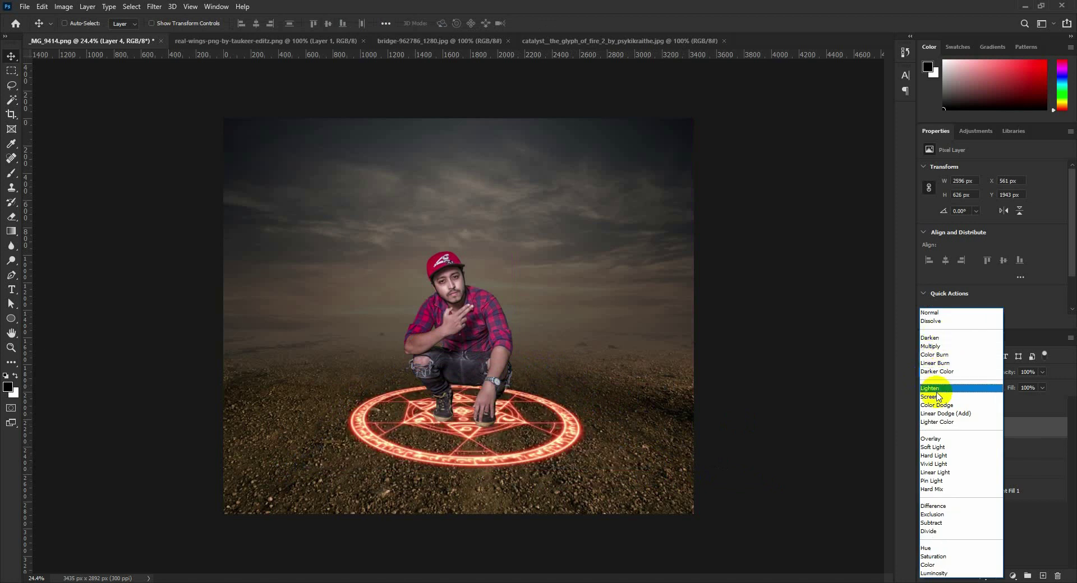
left_click(939, 397)
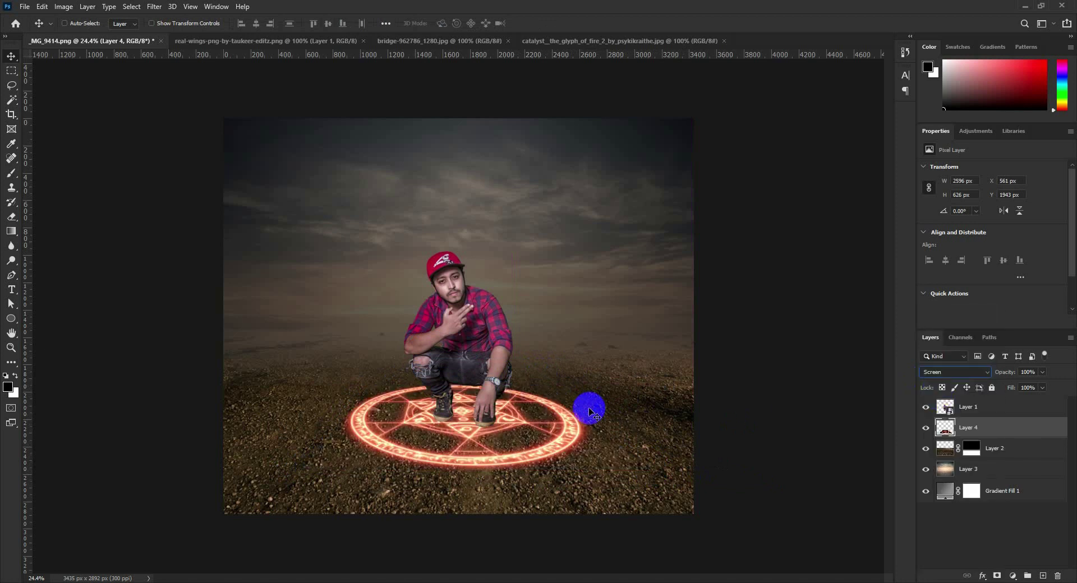
double_click(1021, 429)
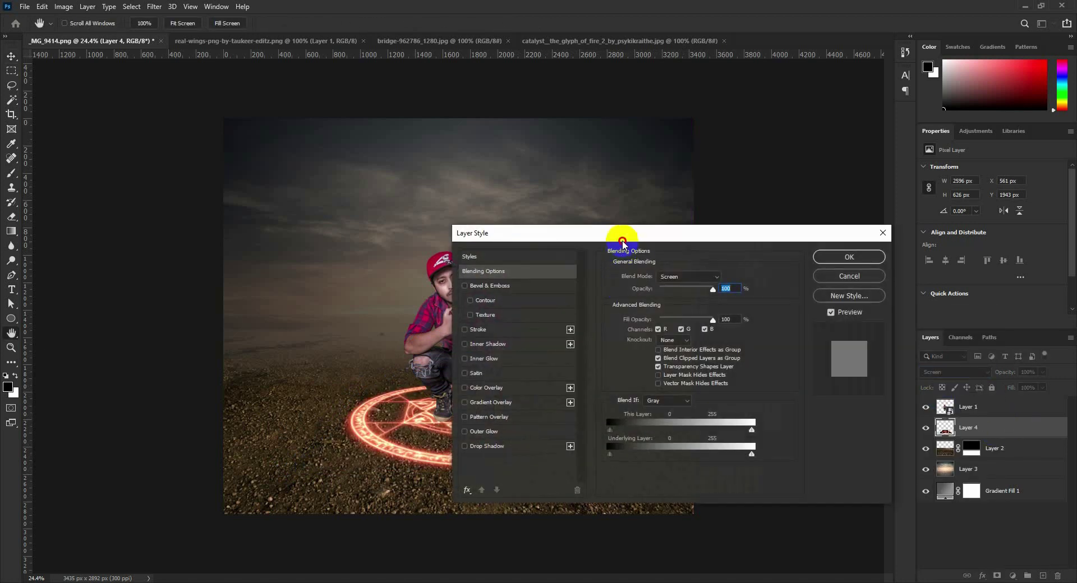
Split the fire circle's Underlying Layer black slider to 93/171 so dark soil shows through
left_click_drag(622, 242, 774, 93)
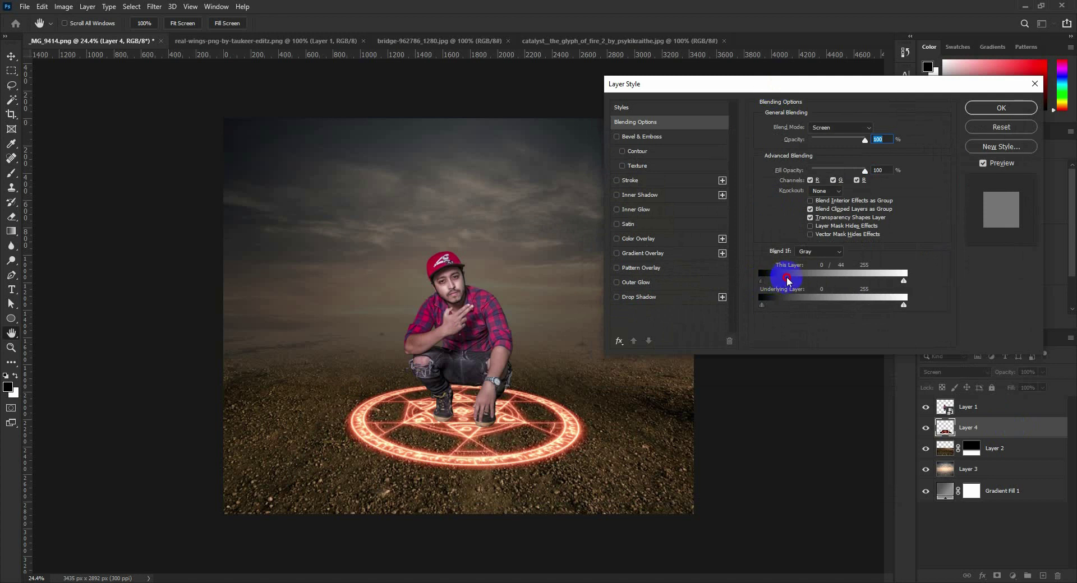
left_click_drag(786, 280, 681, 280)
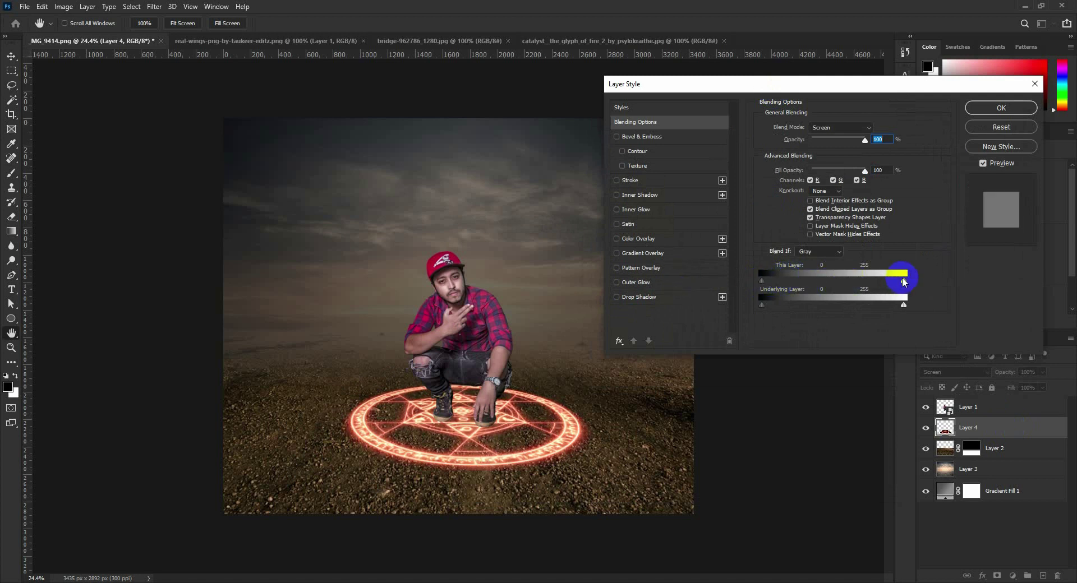
mouse_move(900, 285)
left_mouse_down()
mouse_move(913, 288)
mouse_move(872, 326)
mouse_move(858, 323)
left_mouse_up()
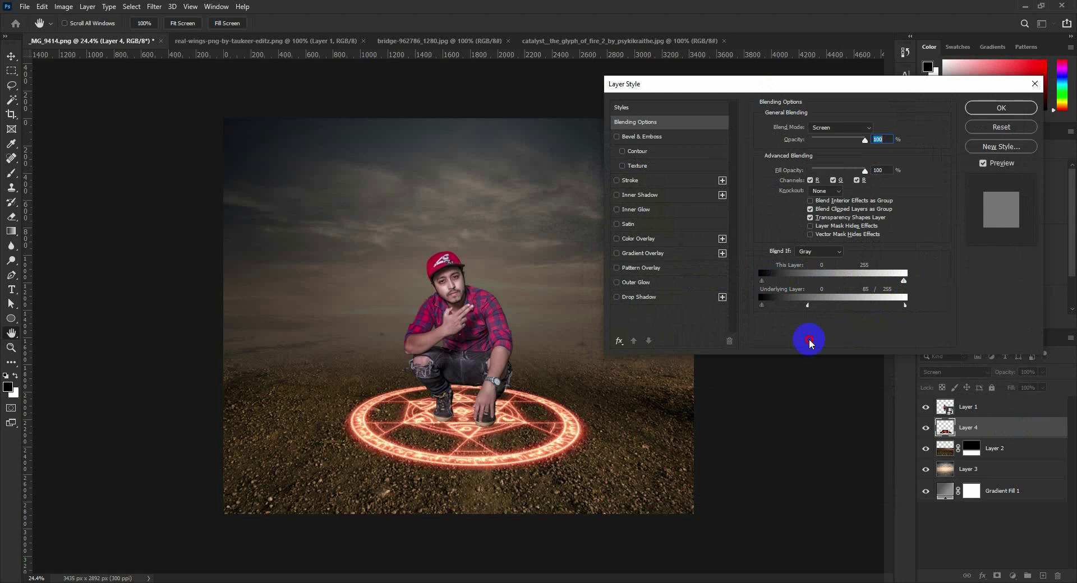
left_click_drag(767, 306, 815, 304)
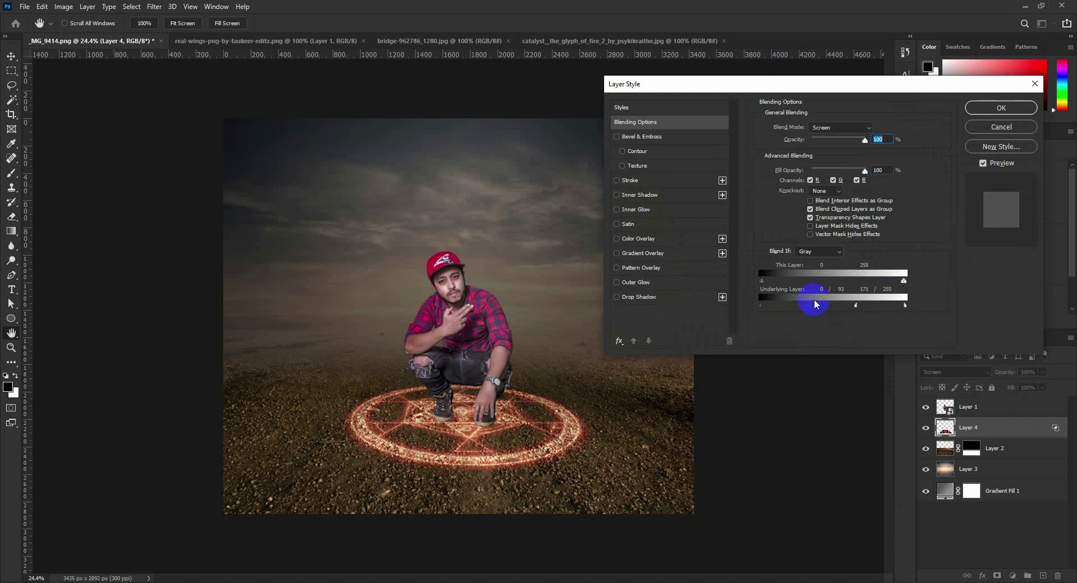
Apply the glyph's blending settings, zoom in, and add empty Layer 5 above the glyph
left_click(981, 112)
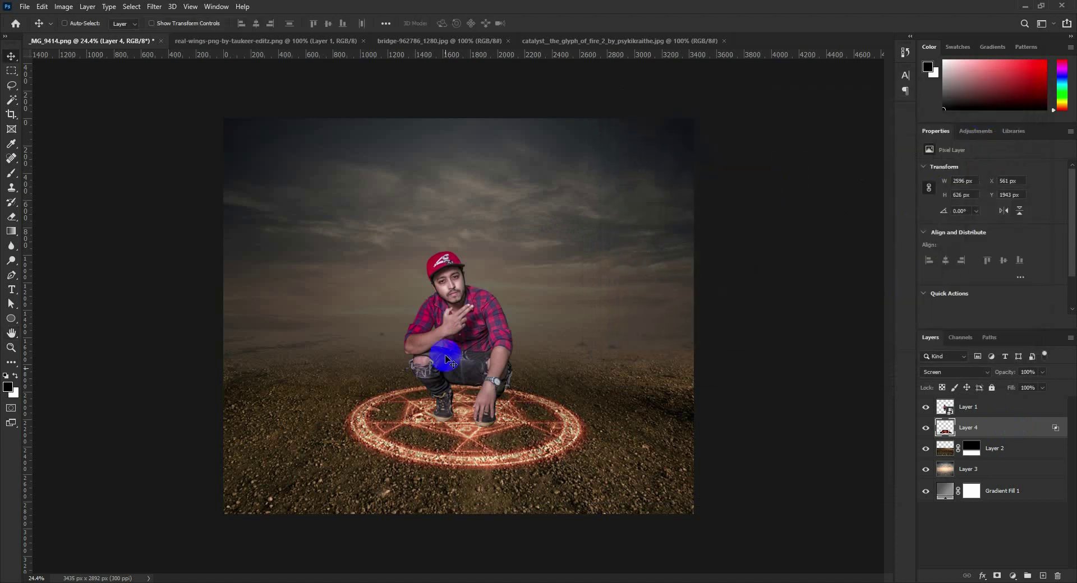
key("ctrl+plus")
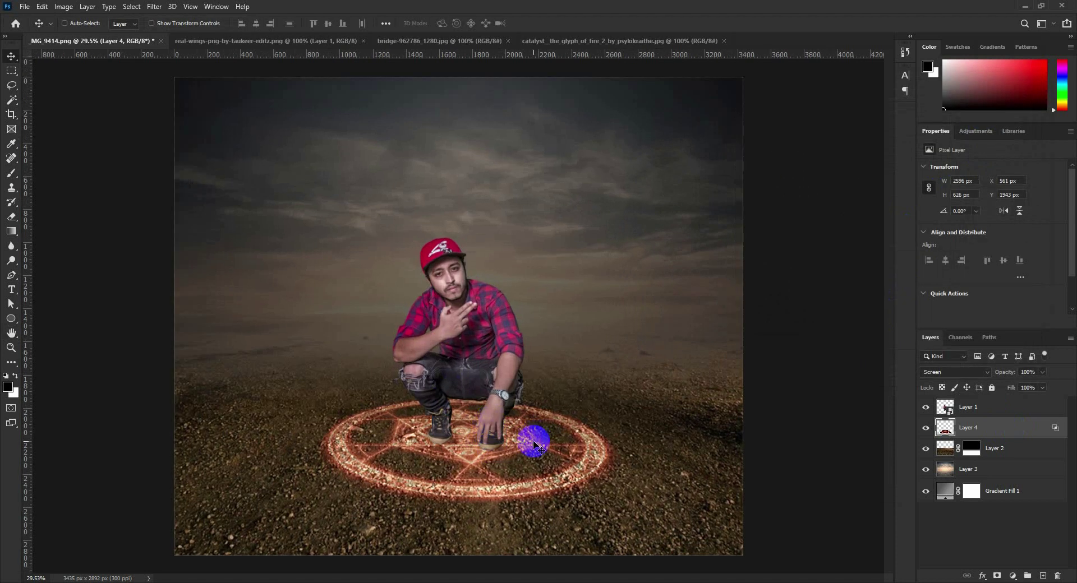
left_click(987, 415)
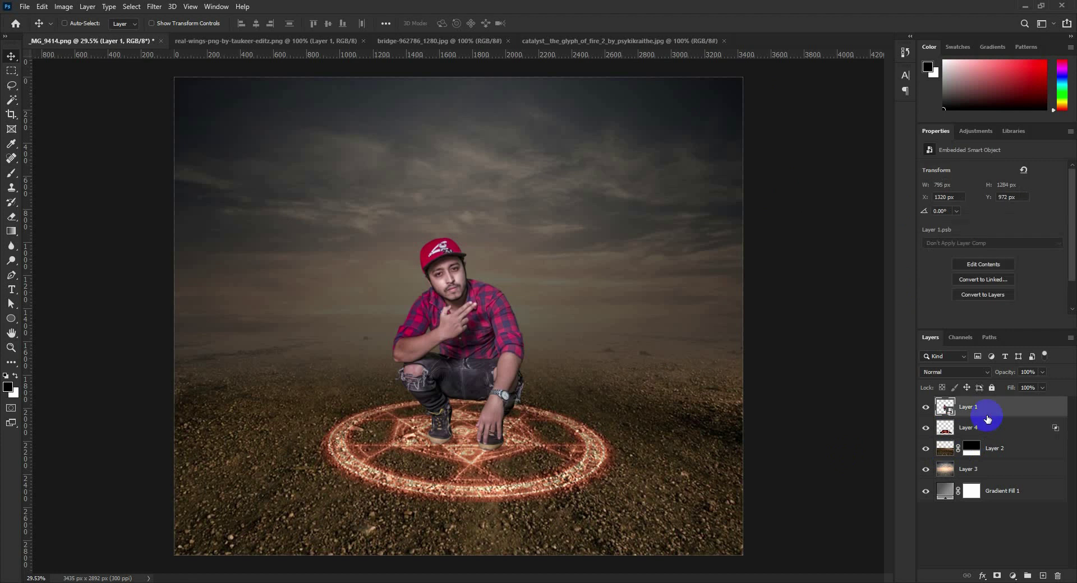
left_click(983, 434)
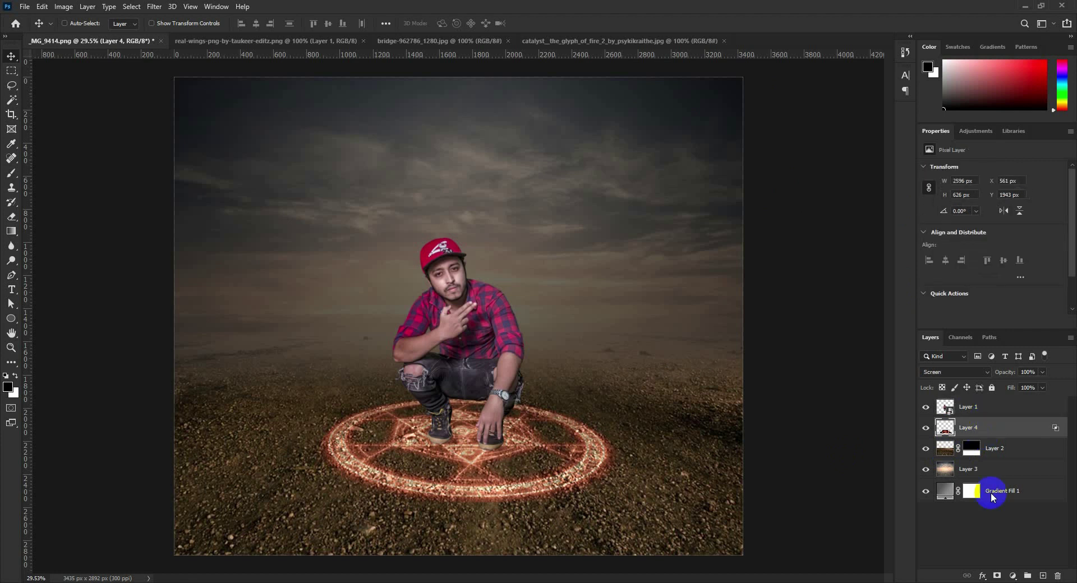
left_click(1043, 576)
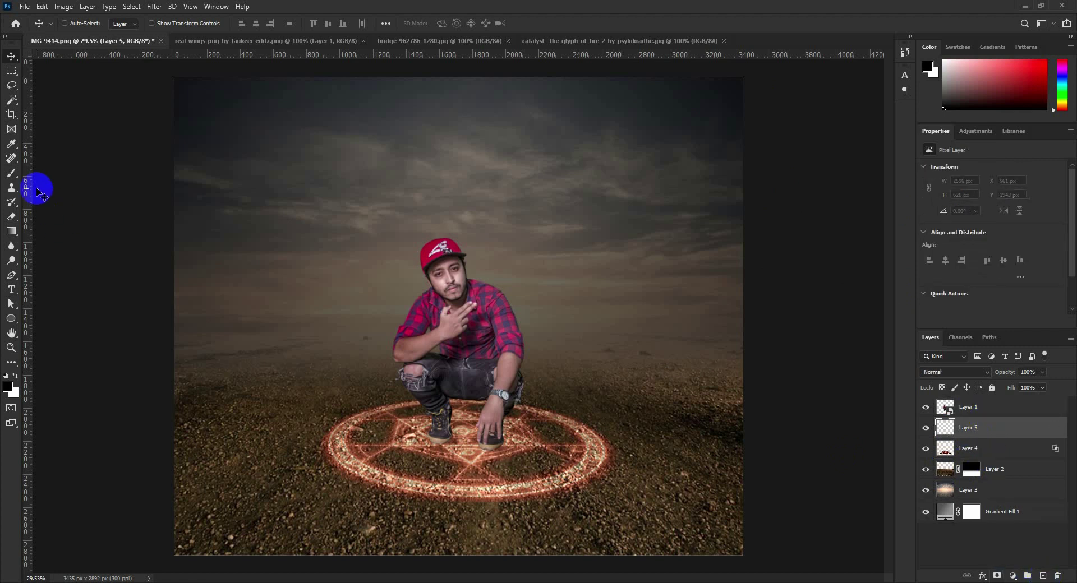
Size a soft brush and test a shadow under the hand, undoing it as too dark
left_click(11, 172)
scroll(574, 427, "up", 3)
scroll(507, 445, "up", 3)
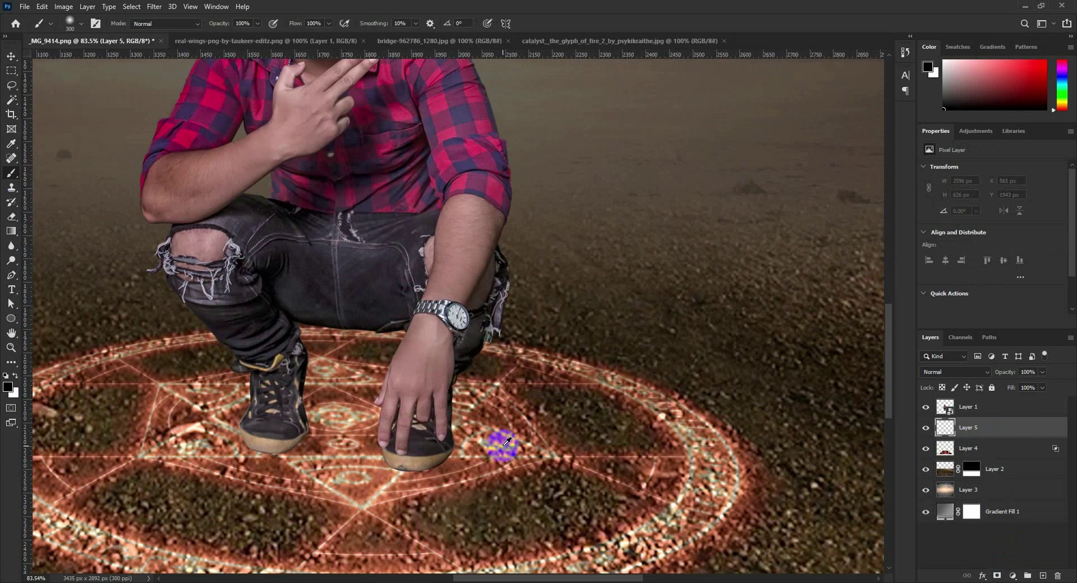
key("bracketleft")
key("bracketleft")
key("bracketleft")
key("bracketleft")
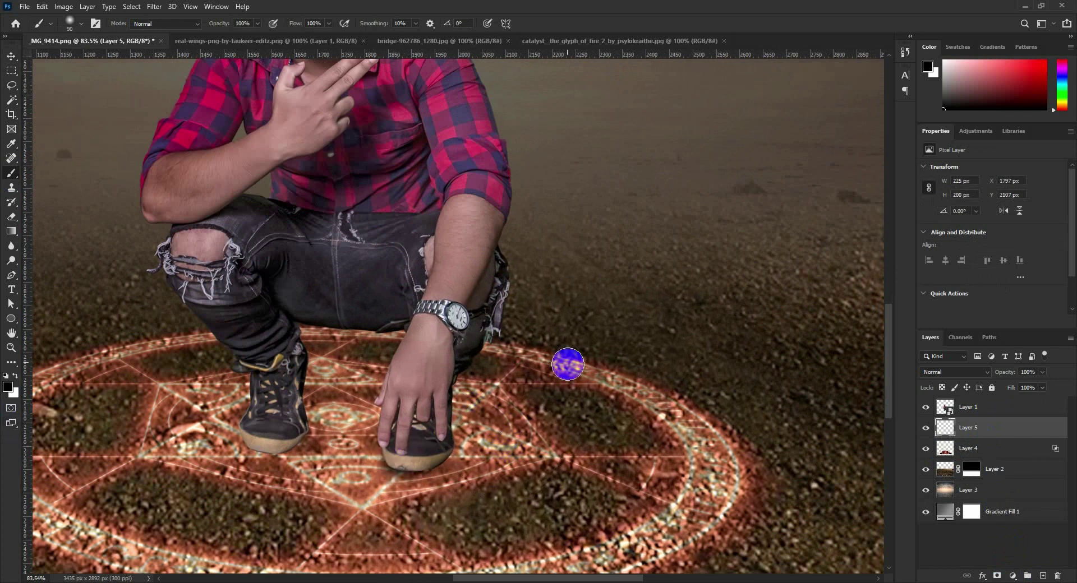
key("bracketright")
key("bracketright")
mouse_move(423, 439)
left_mouse_down()
mouse_move(490, 412)
mouse_move(547, 349)
mouse_move(551, 363)
left_mouse_up()
key("ctrl+z")
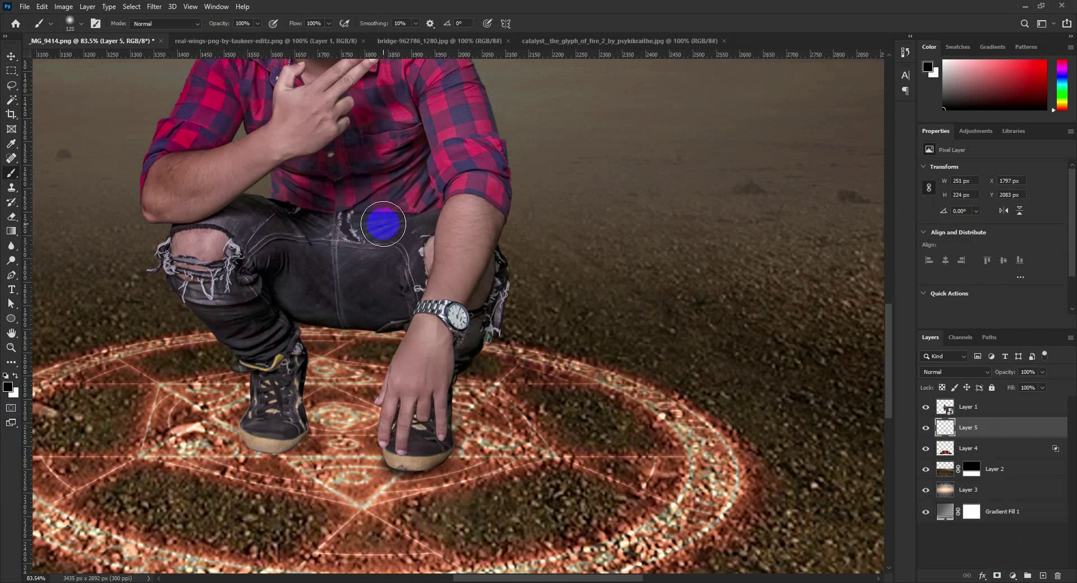
Paint a faint 20%-opacity contact shadow beneath the hand and shoe, layer at 89% opacity
key("2")
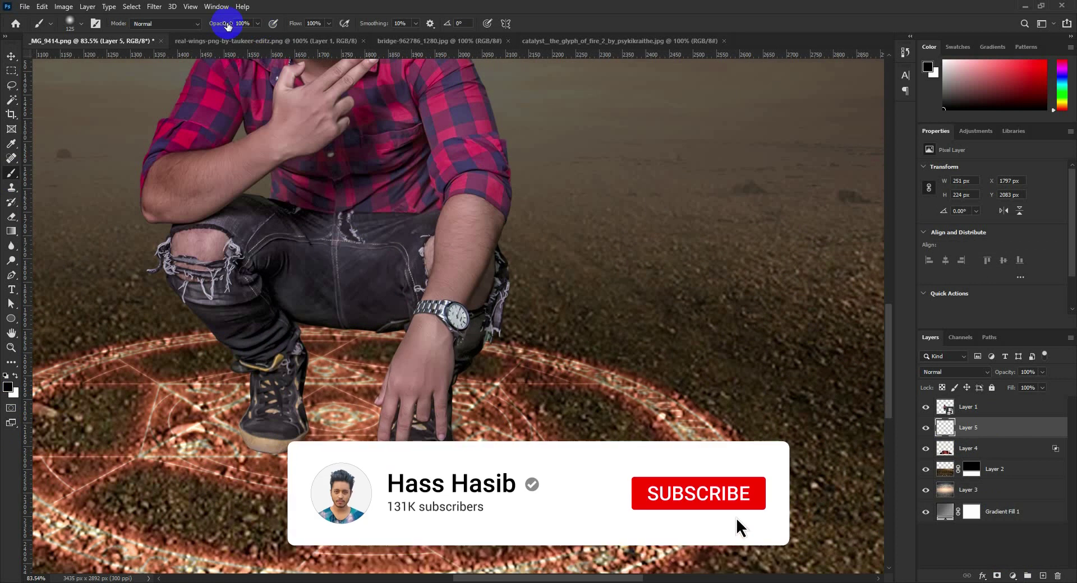
mouse_move(447, 407)
left_mouse_down()
mouse_move(415, 435)
mouse_move(489, 415)
mouse_move(493, 384)
mouse_move(505, 392)
mouse_move(402, 442)
mouse_move(272, 428)
mouse_move(354, 385)
mouse_move(361, 360)
mouse_move(390, 356)
mouse_move(373, 378)
mouse_move(235, 399)
mouse_move(414, 427)
mouse_move(293, 425)
mouse_move(311, 402)
mouse_move(341, 410)
mouse_move(361, 403)
mouse_move(348, 391)
mouse_move(420, 377)
mouse_move(413, 396)
left_mouse_up()
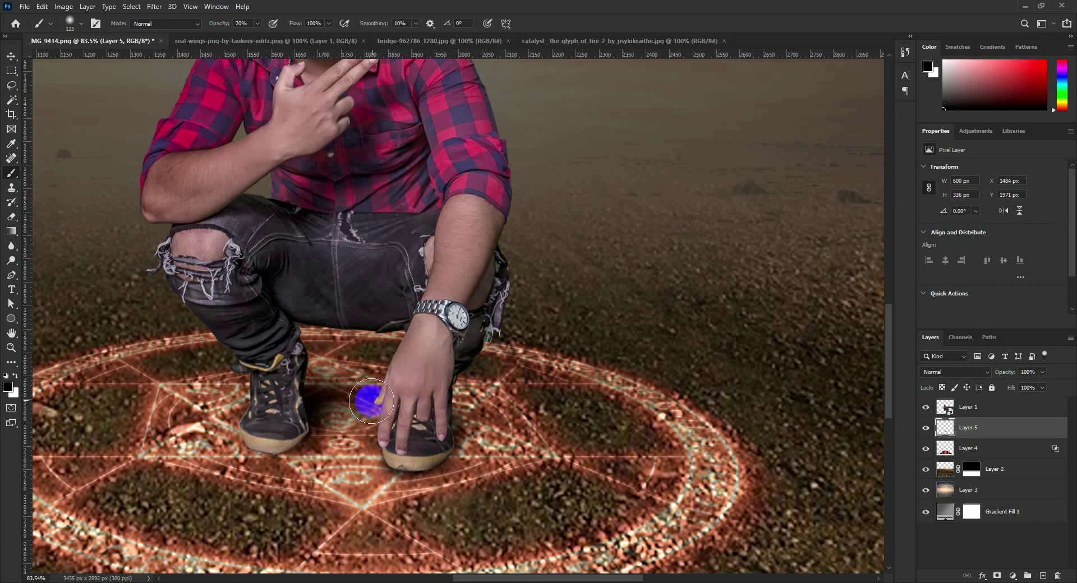
scroll(660, 349, "down", 3)
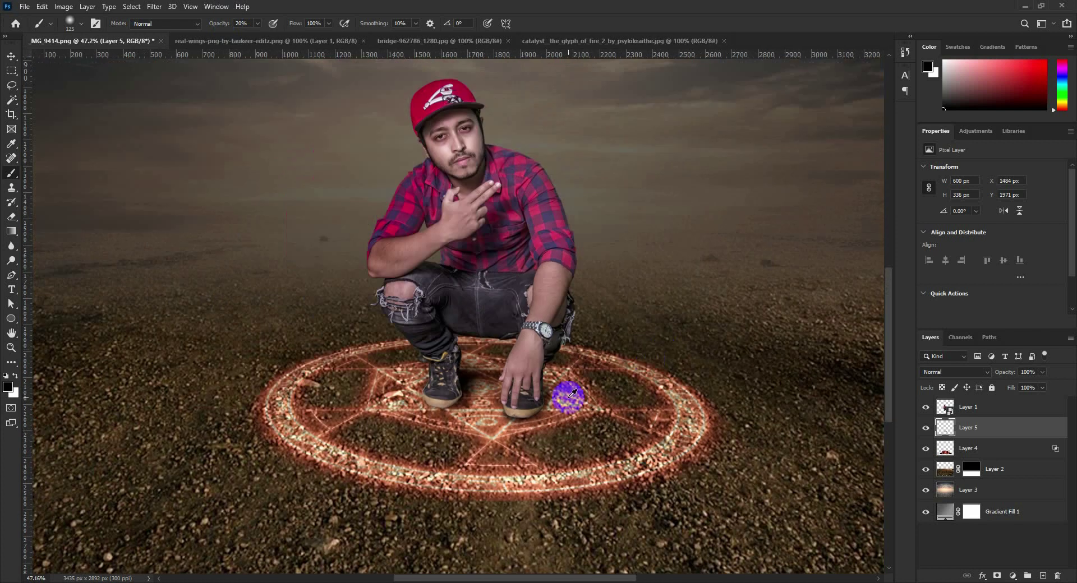
scroll(570, 393, "up", 2)
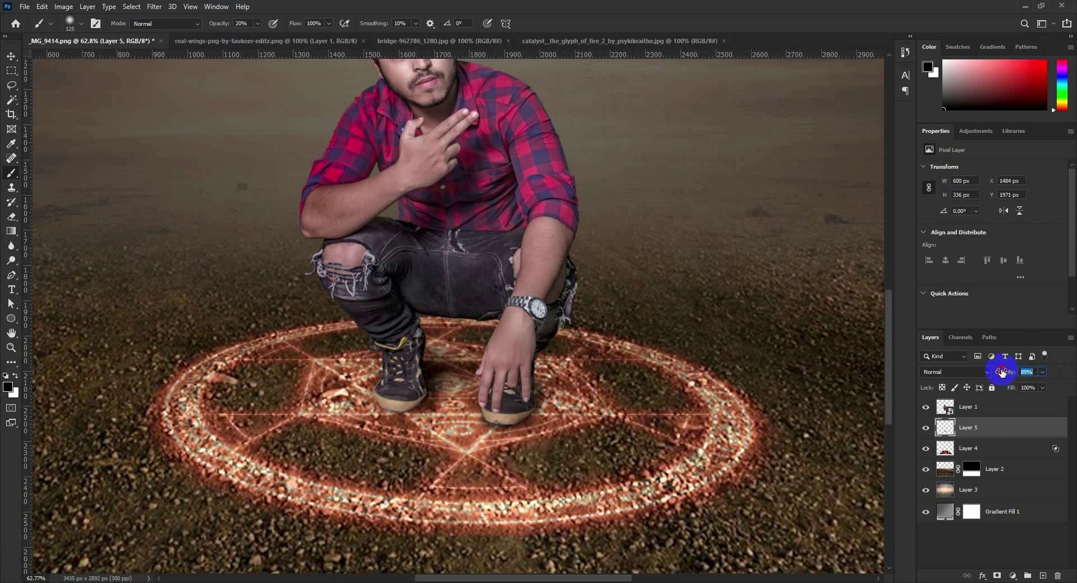
scroll(586, 320, "down", 4)
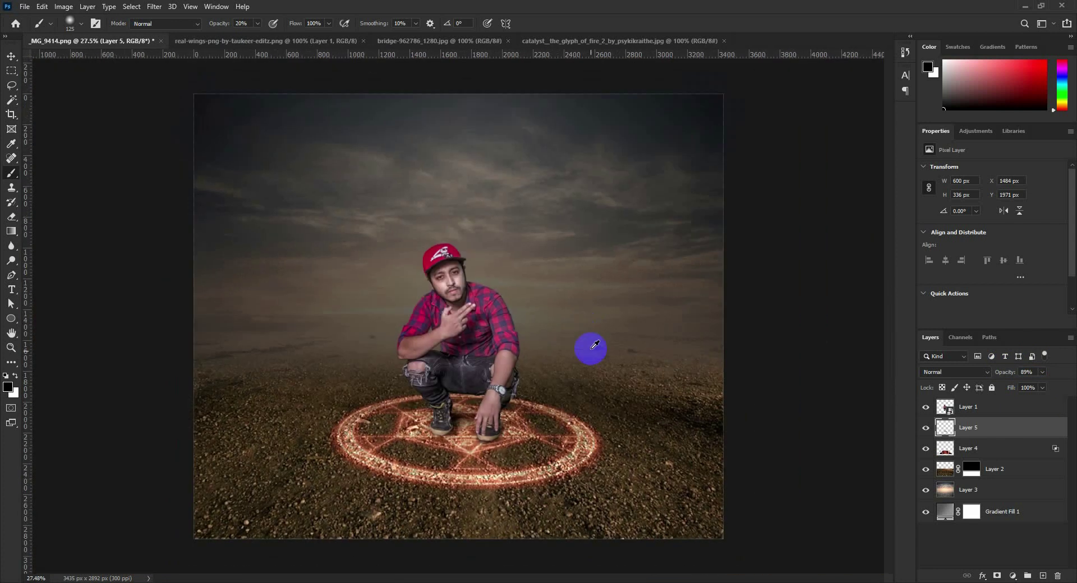
scroll(619, 358, "up", 2)
Apply a 4.5-pixel Gaussian Blur to Layer 3
left_click(11, 56)
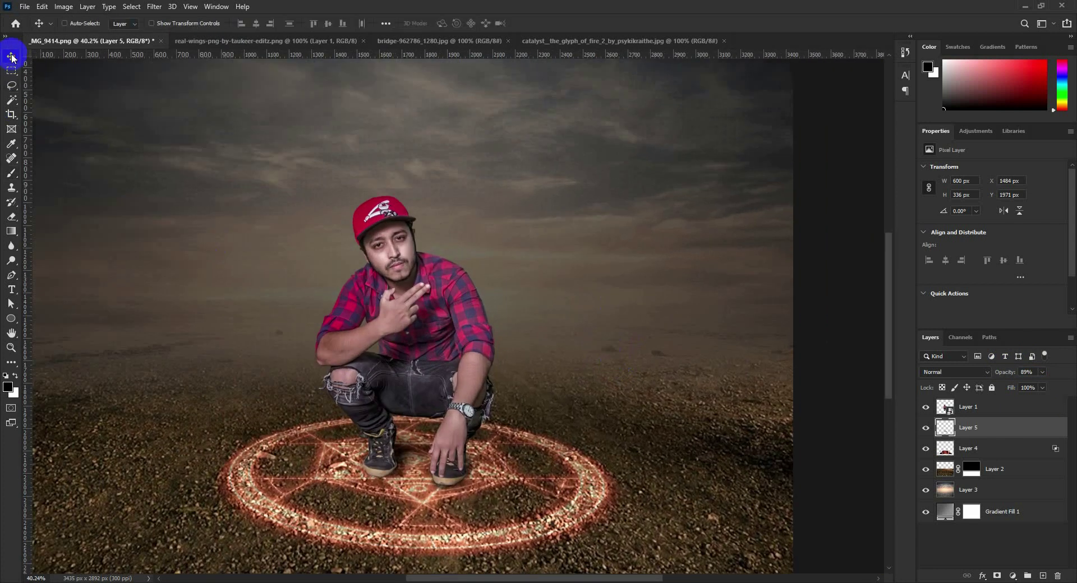
scroll(617, 336, "down", 3)
left_click(963, 490)
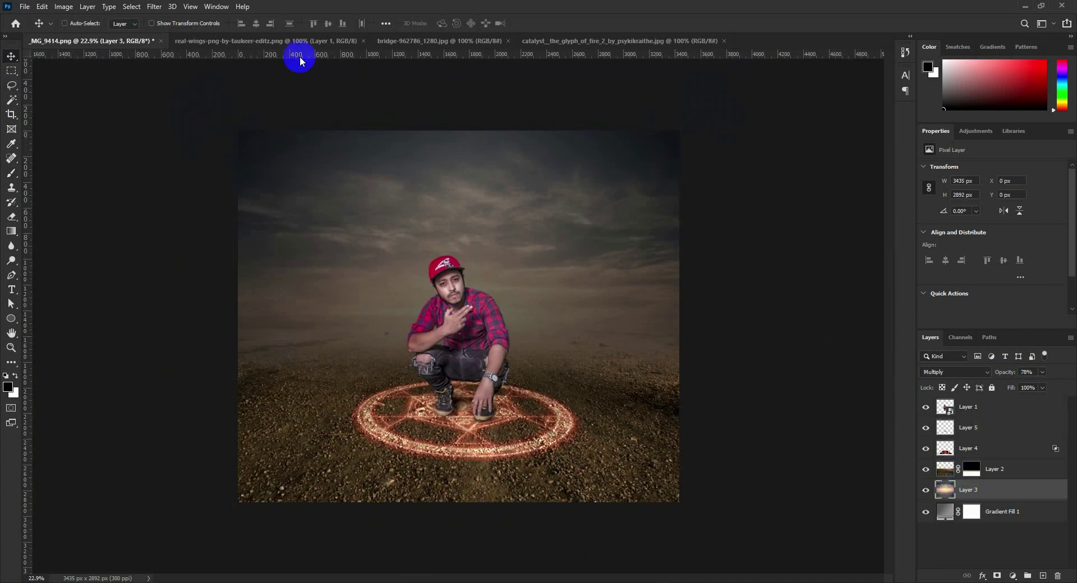
left_click(155, 6)
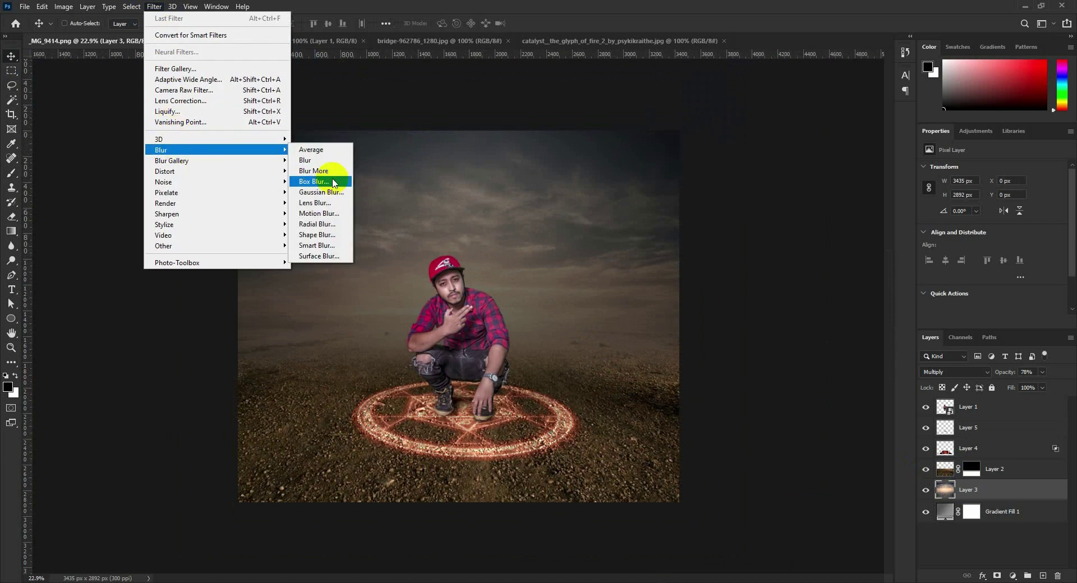
left_click(323, 192)
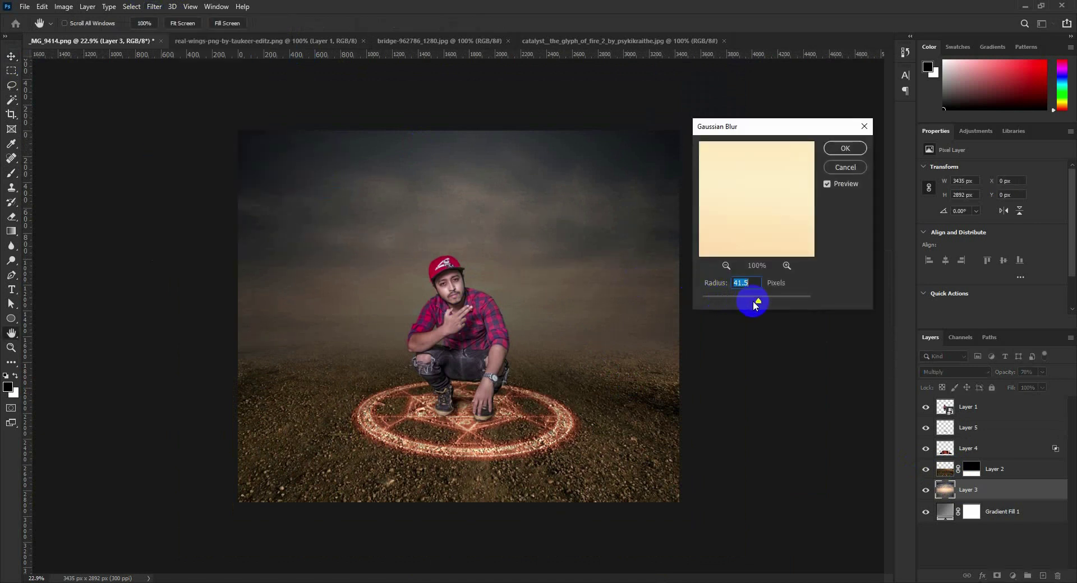
left_click_drag(729, 304, 730, 303)
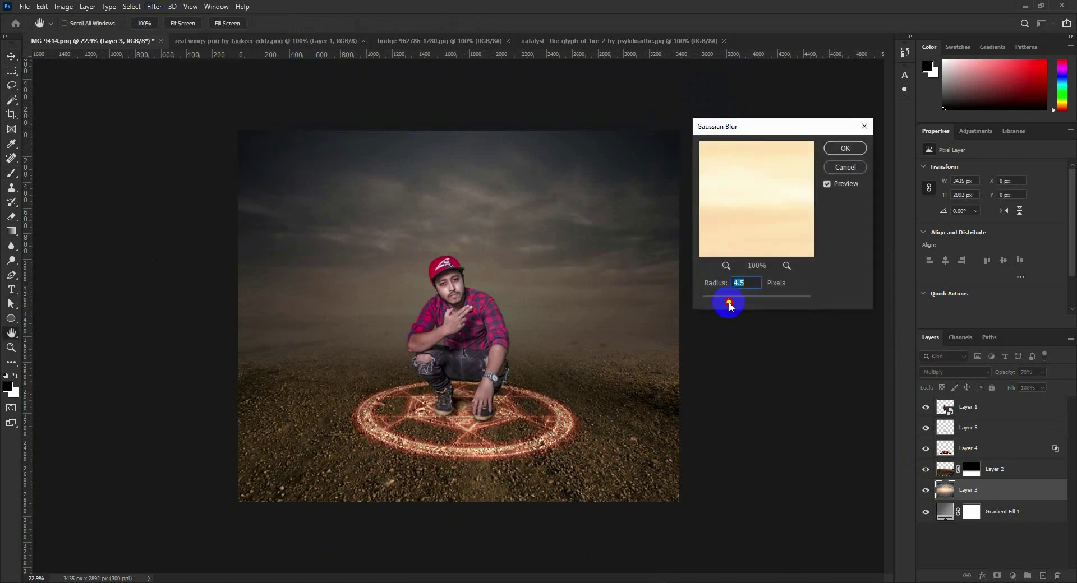
left_click(845, 149)
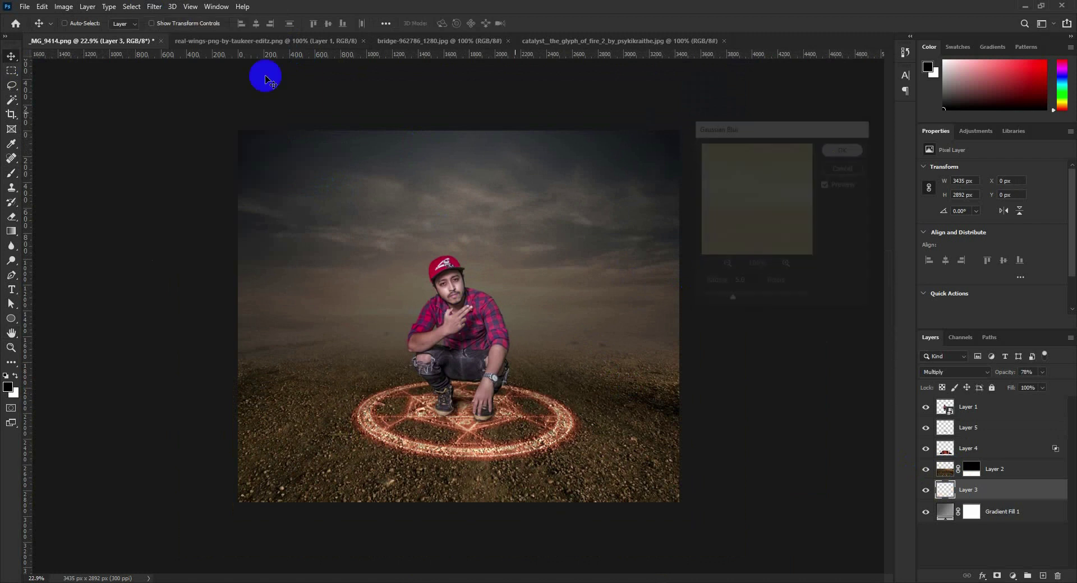
Warm Layer 3's midtones with Color Balance +48 red, 0, -52 yellow
left_click(70, 7)
mouse_move(81, 36)
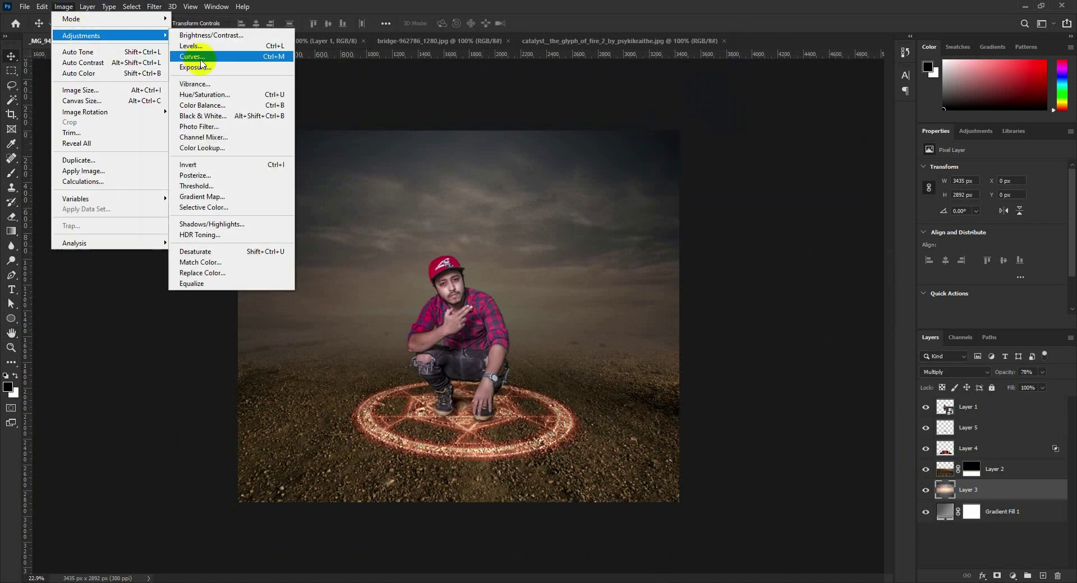
left_click(202, 105)
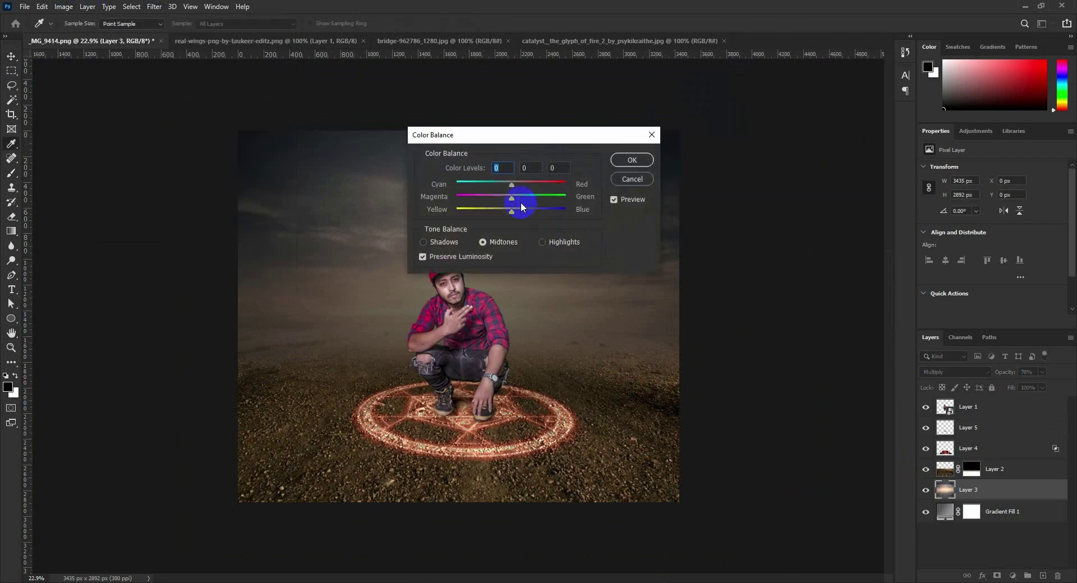
mouse_move(526, 186)
left_mouse_down()
mouse_move(537, 187)
mouse_move(491, 213)
left_mouse_up()
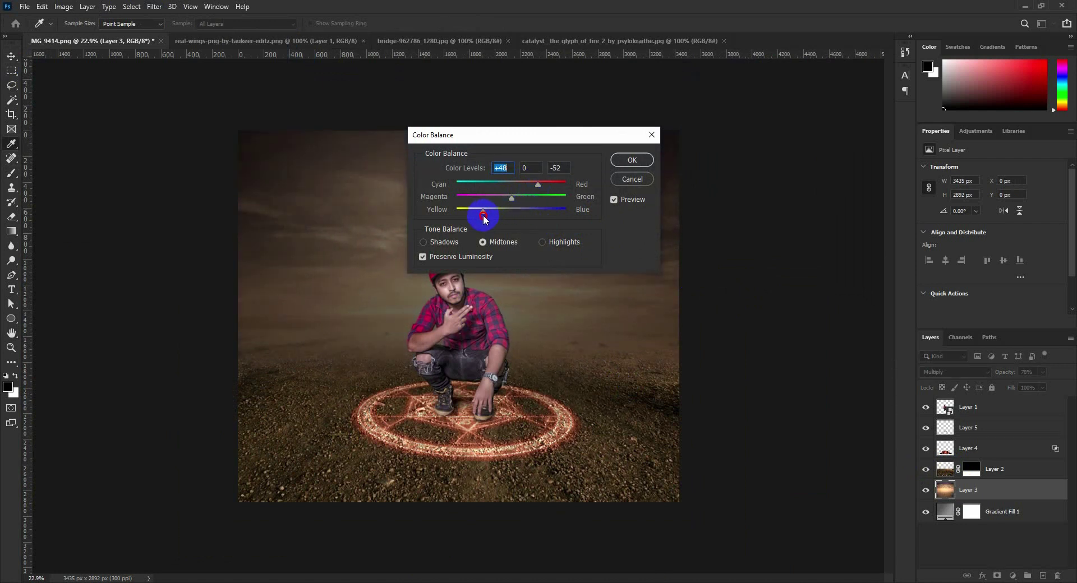
left_click_drag(505, 134, 595, 159)
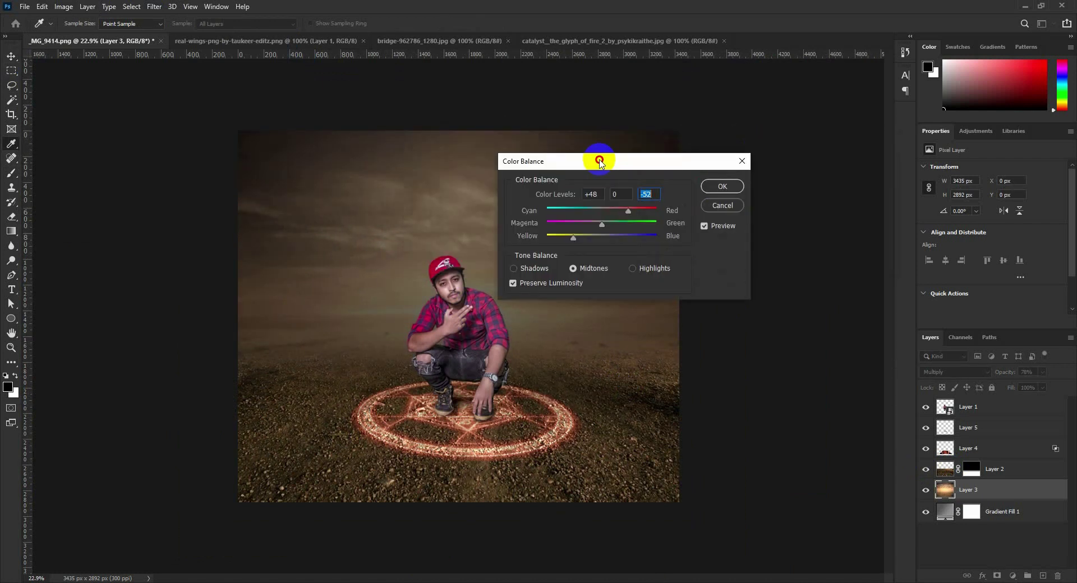
left_click(712, 186)
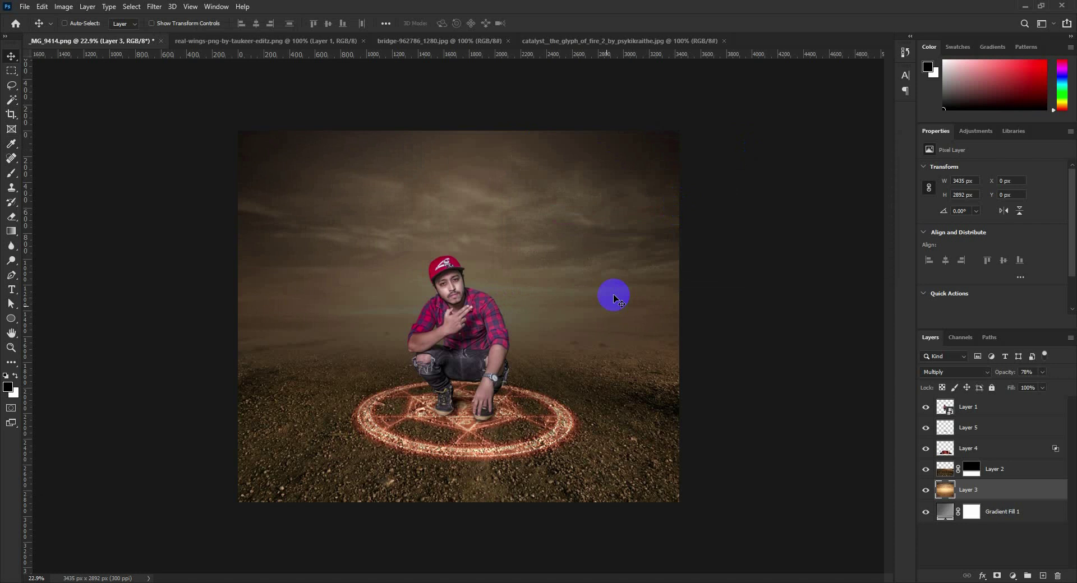
Select Layer 2 and close the bridge photo document
left_click(1020, 473)
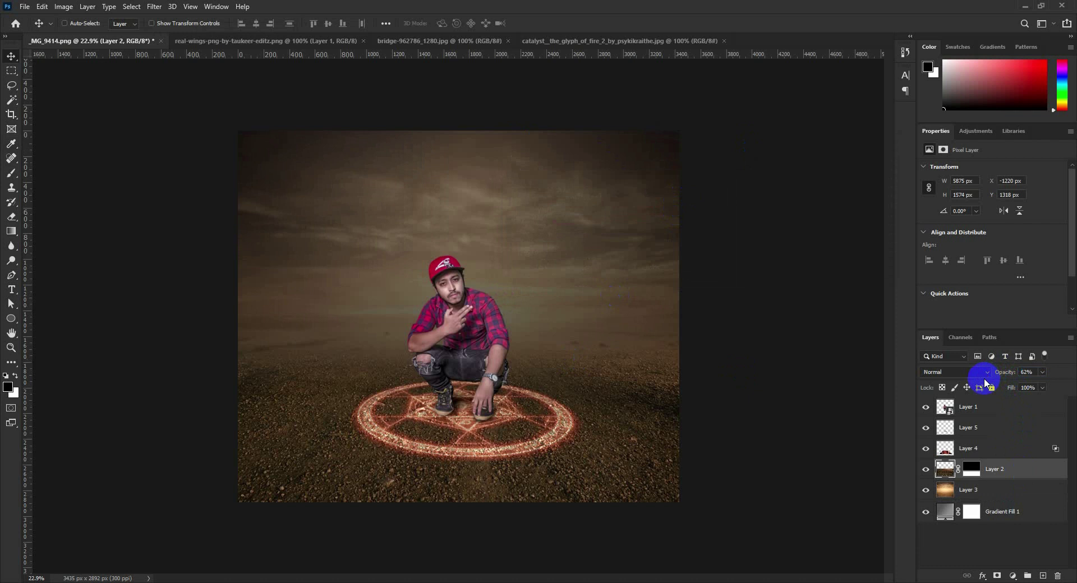
left_click(441, 42)
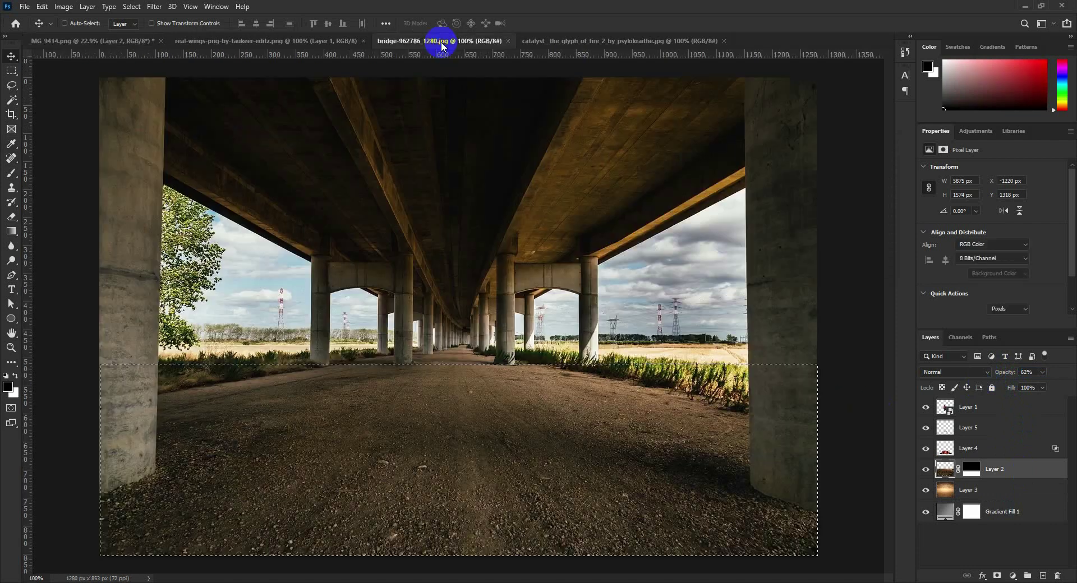
left_click(508, 41)
left_click(505, 40)
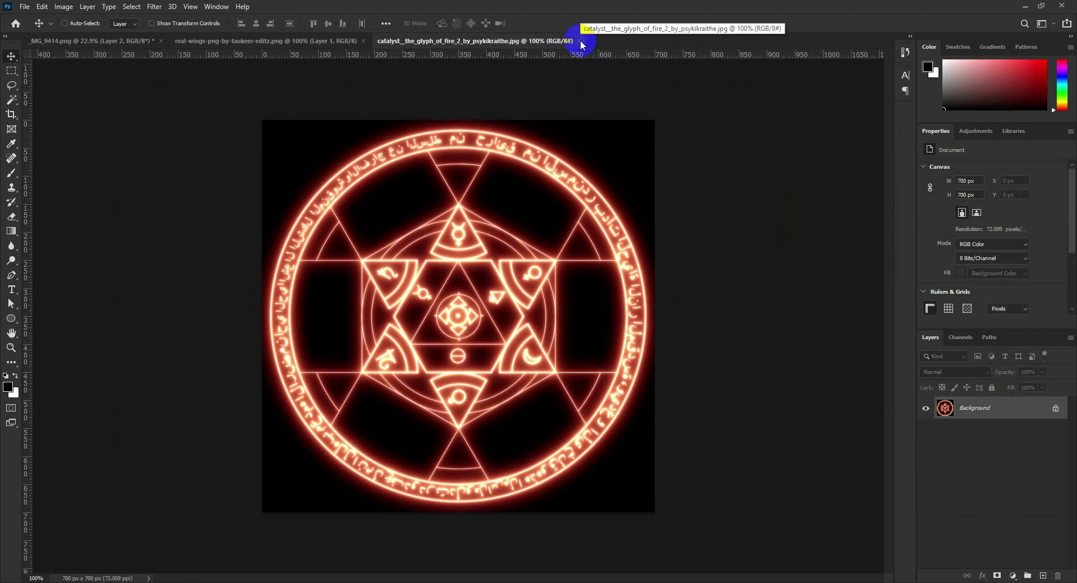
Bring the wings image into the composite and place it just beneath the man's shoulders
left_click(291, 42)
mouse_move(445, 240)
left_mouse_down()
mouse_move(129, 43)
mouse_move(427, 227)
left_mouse_up()
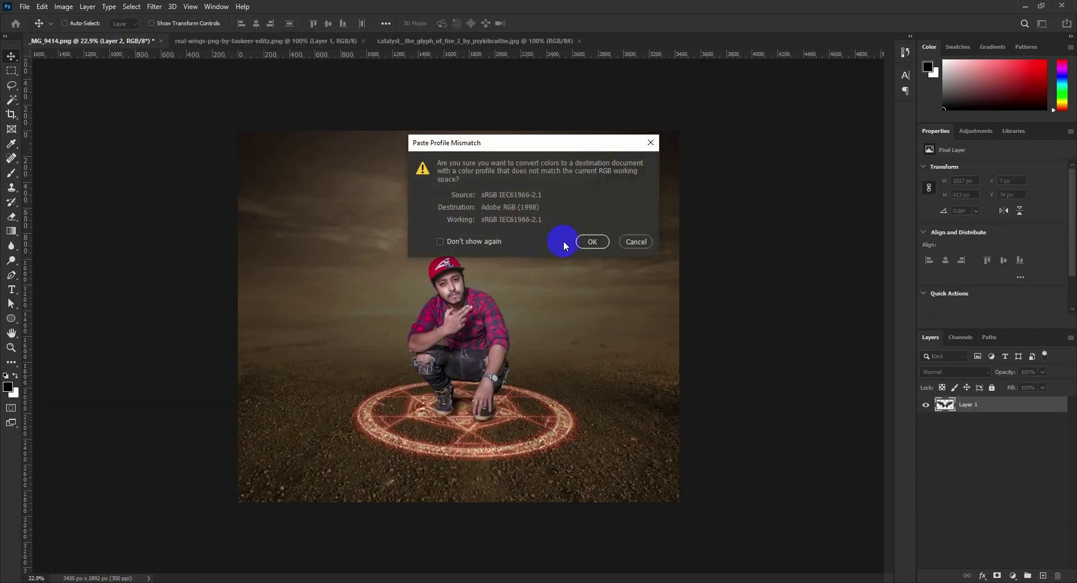
left_click(584, 241)
left_click_drag(503, 234, 559, 335)
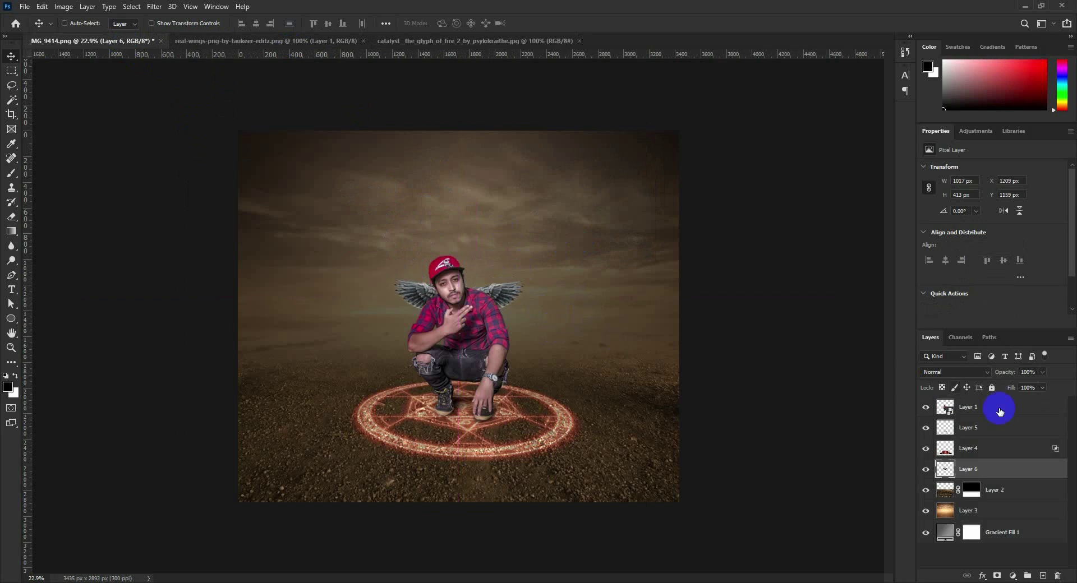
left_click_drag(970, 469, 964, 429)
Convert the wings layer to a smart object, then scale and rotate it with Free Transform
right_click(985, 423)
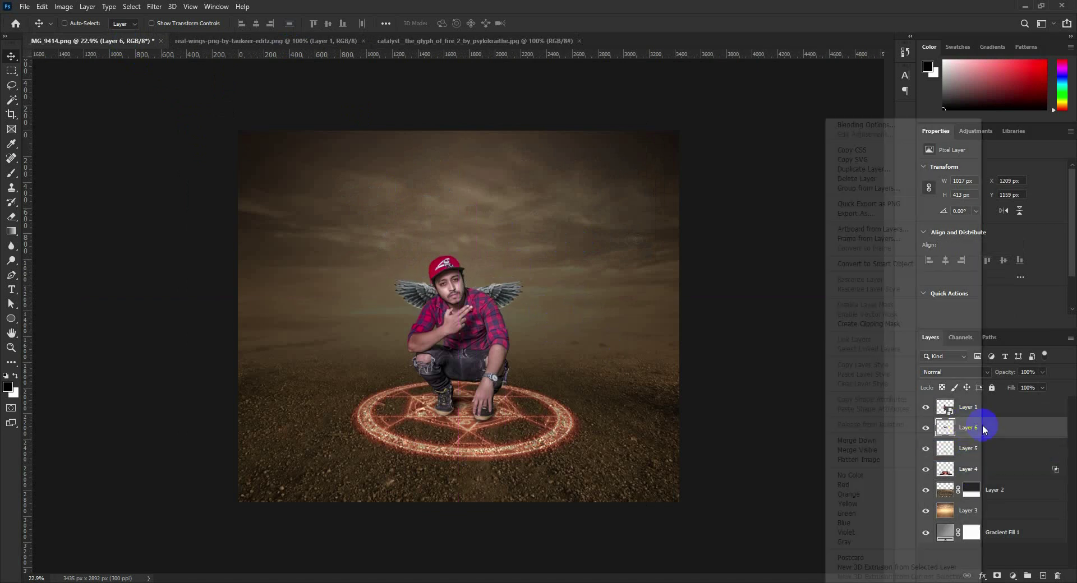
left_click(891, 264)
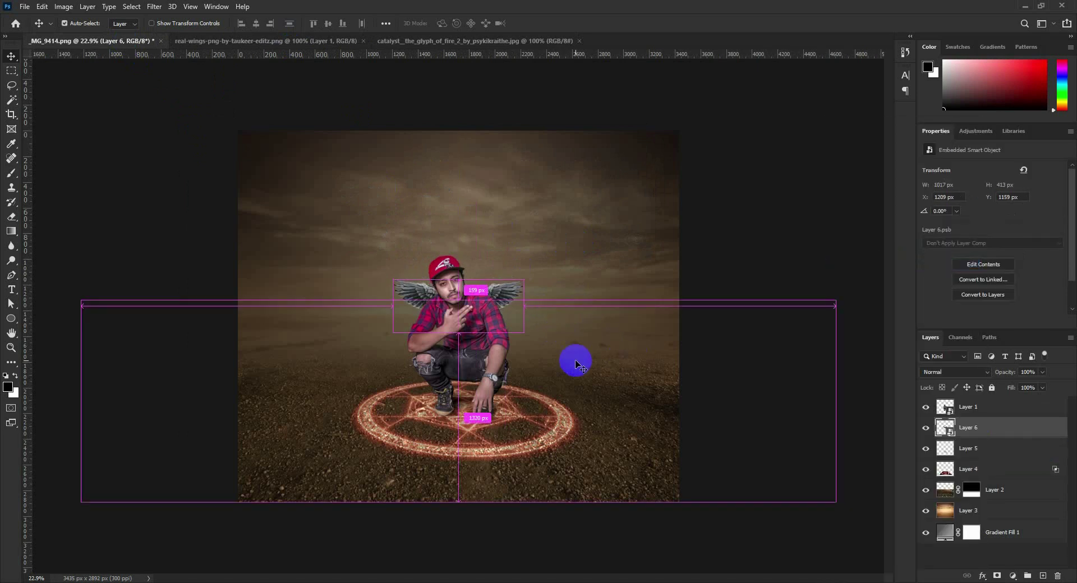
key("ctrl+t")
mouse_move(521, 331)
left_mouse_down()
mouse_move(635, 373)
mouse_move(621, 361)
left_mouse_up()
mouse_move(572, 331)
left_mouse_down()
mouse_move(578, 314)
mouse_move(636, 338)
left_mouse_up()
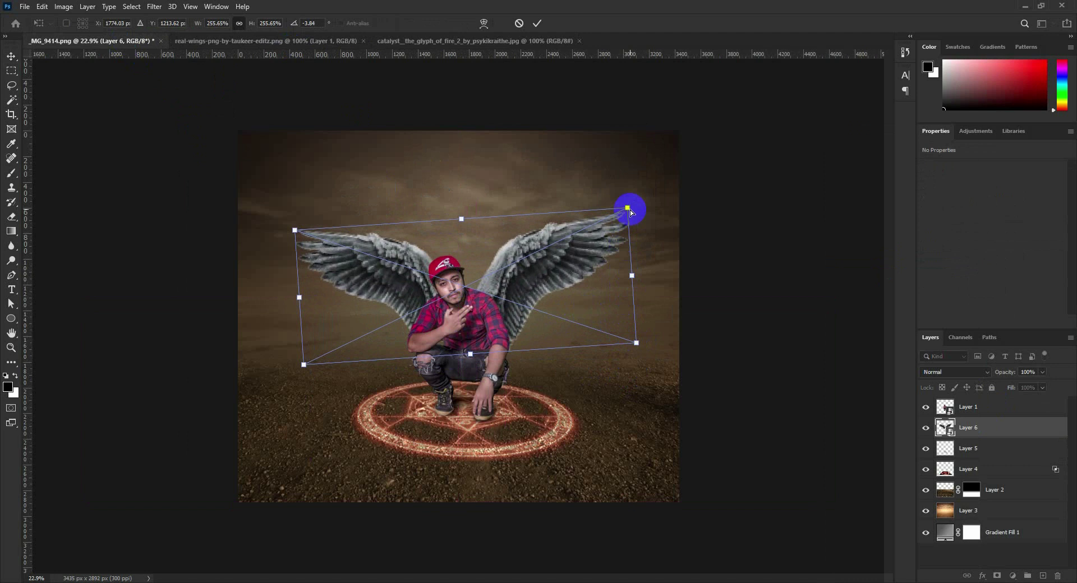
Stretch and tilt the wings to about -6° behind the shoulders and commit the transform
left_click_drag(627, 209, 637, 198)
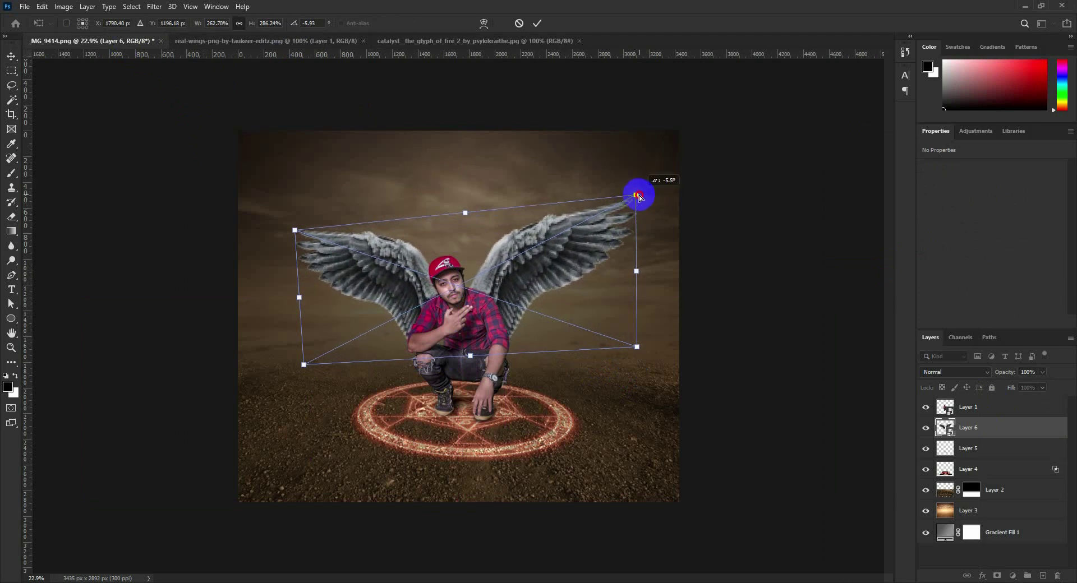
mouse_move(637, 346)
left_mouse_down()
mouse_move(658, 349)
mouse_move(621, 344)
left_mouse_up()
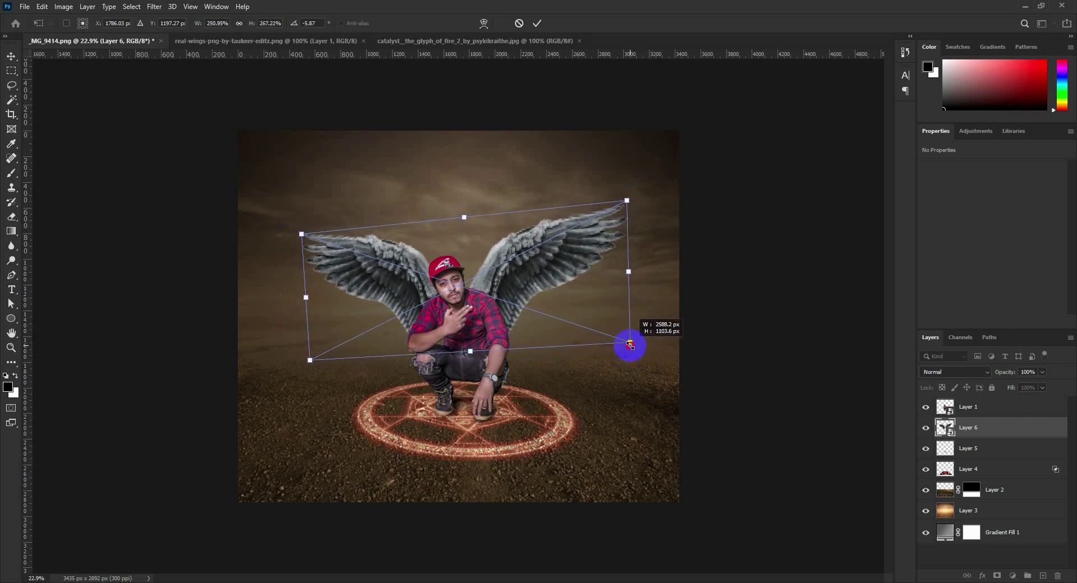
left_click_drag(620, 343, 631, 343)
left_click_drag(460, 220, 461, 219)
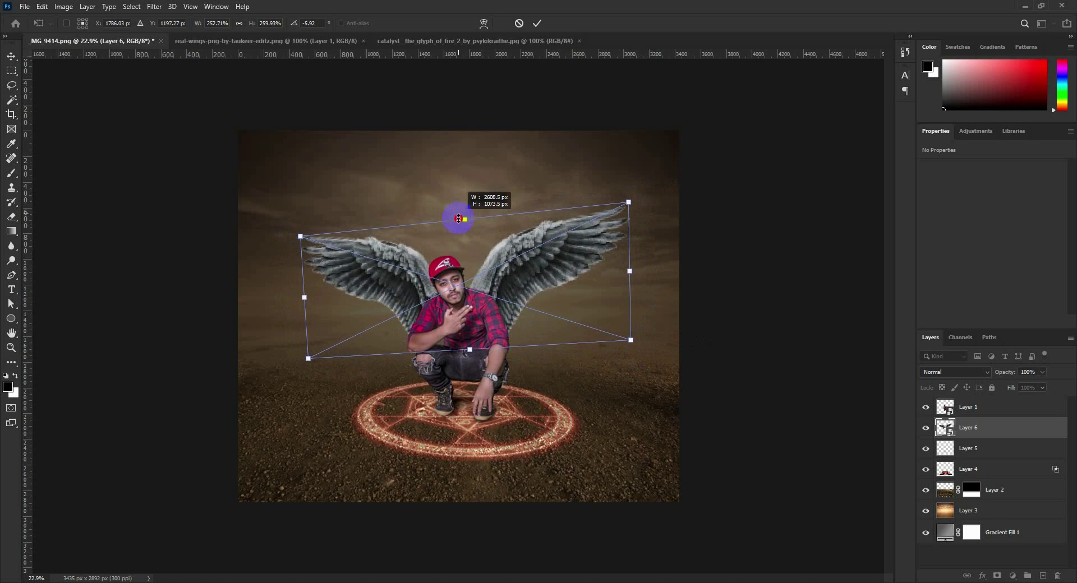
left_click_drag(677, 307, 675, 297)
key("Left")
key("Left")
key("Left")
key("Left")
key("Left")
key("Left")
key("Left")
key("Left")
key("Left")
key("Left")
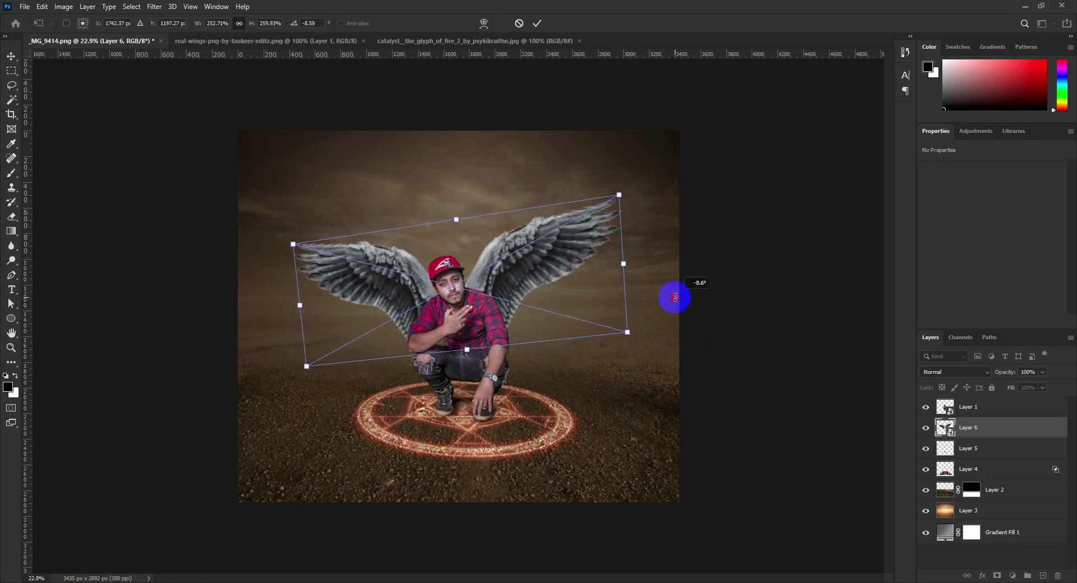
key("Return")
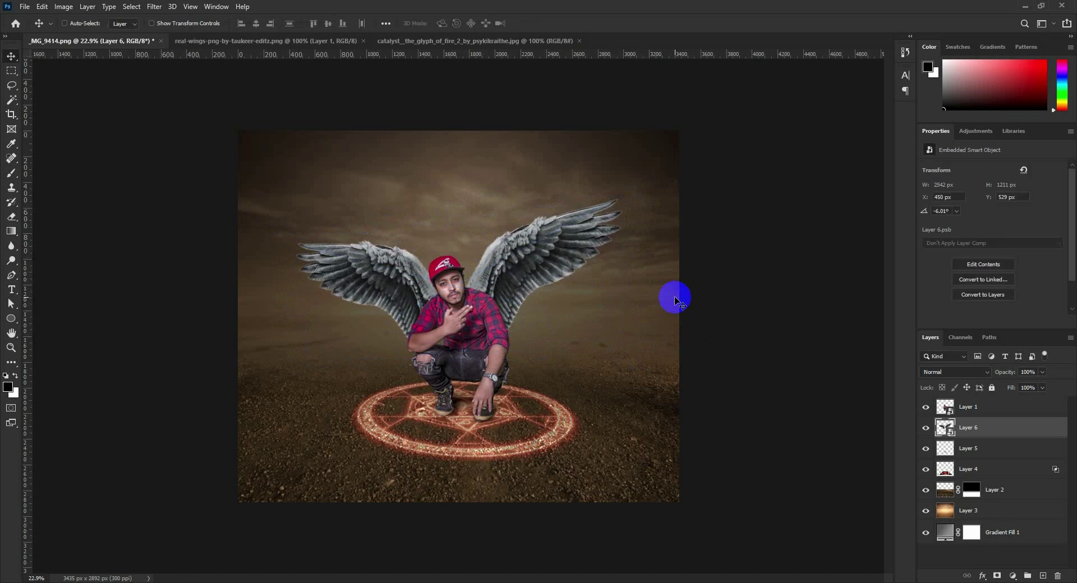
Nudge the wings up and clip a Warming Filter (85) Photo Filter at 25% density to them
key("Up")
key("Up")
key("Up")
key("Up")
key("Up")
key("Up")
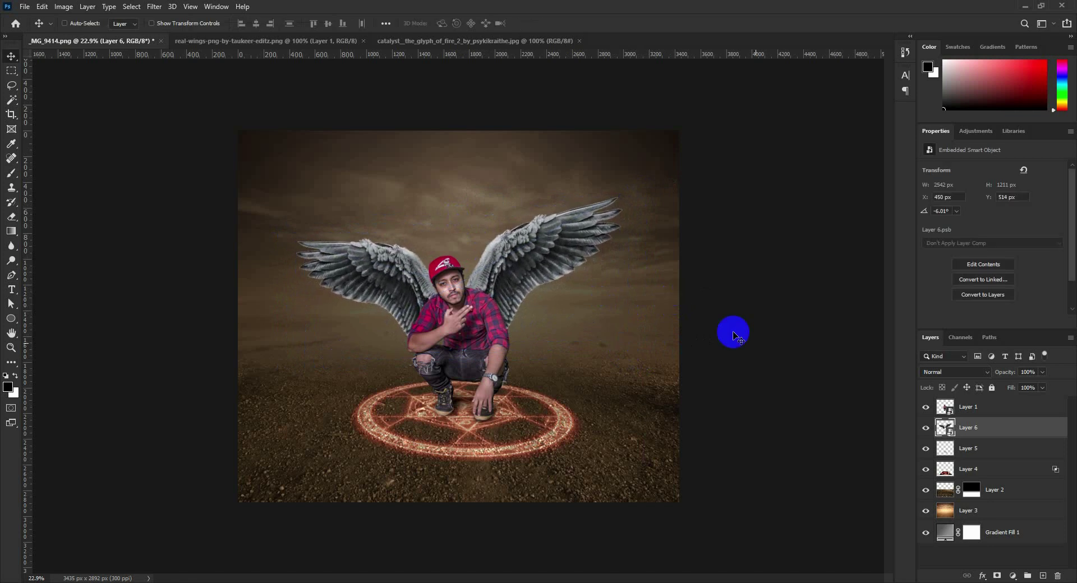
left_click(1011, 576)
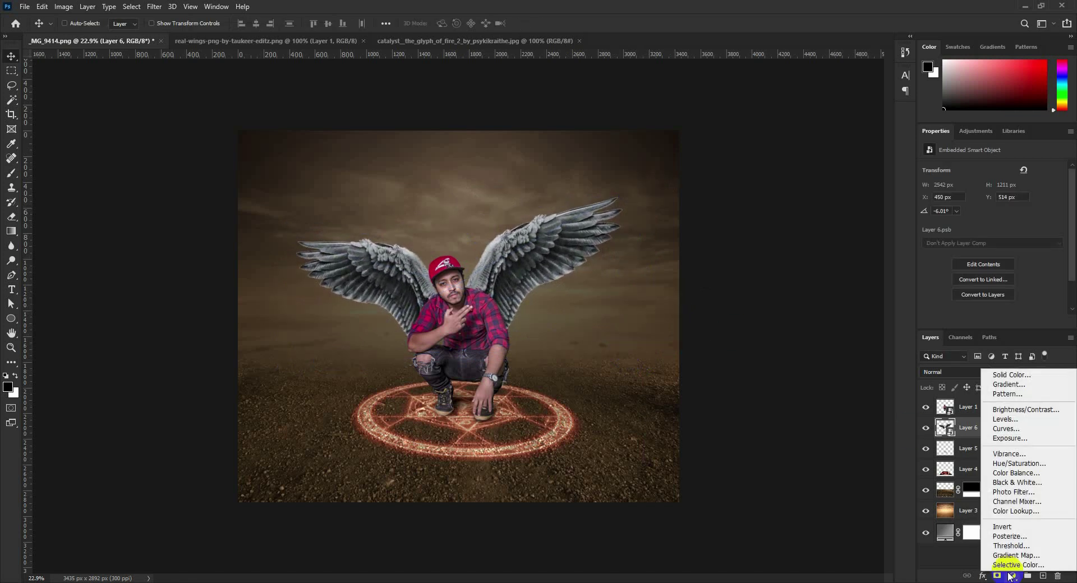
left_click(1008, 492)
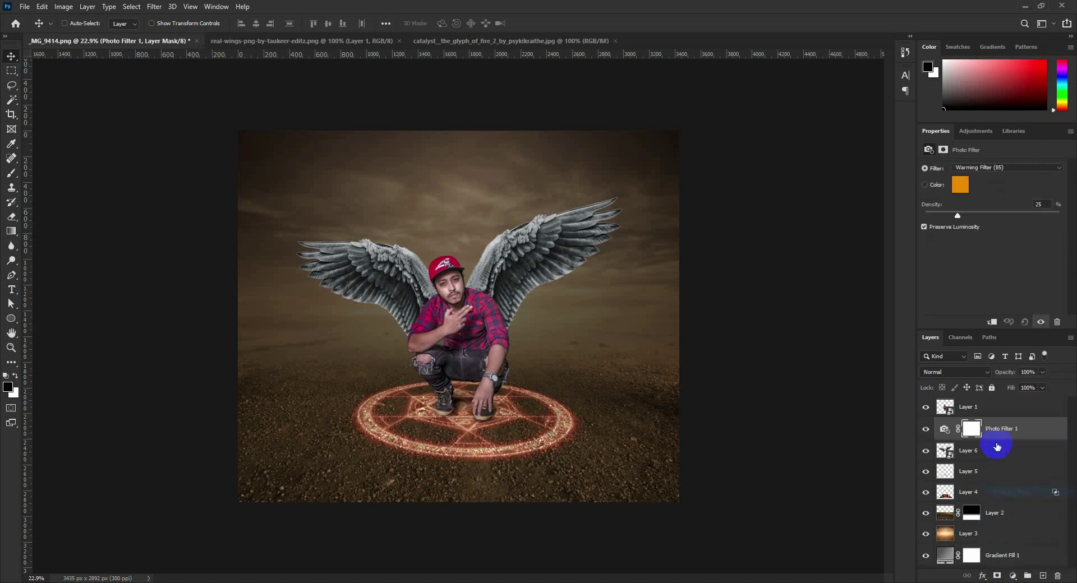
left_click(998, 440, "alt")
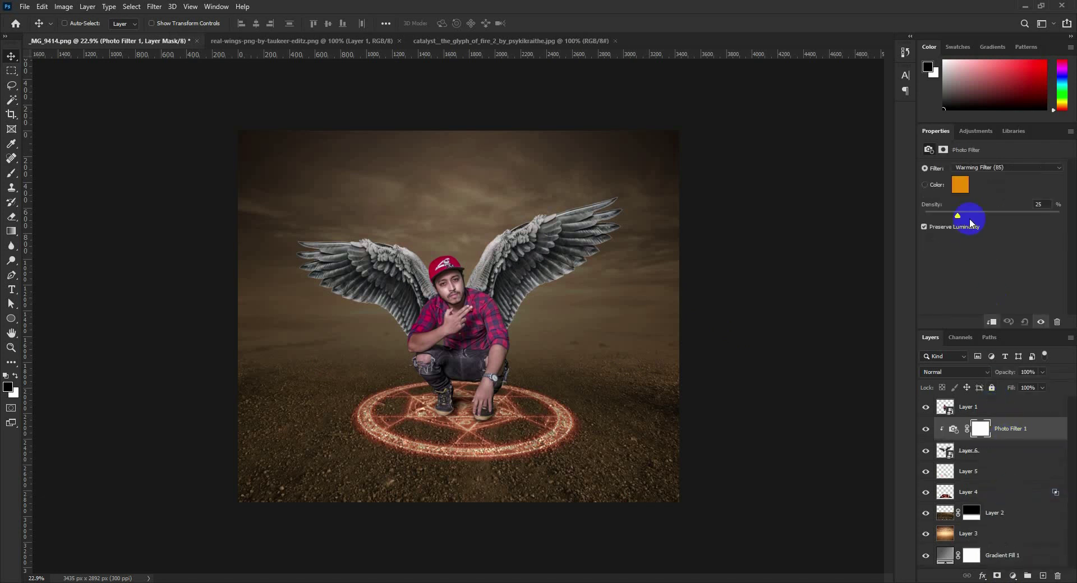
left_click_drag(1007, 220, 947, 218)
scroll(582, 380, "up", 1)
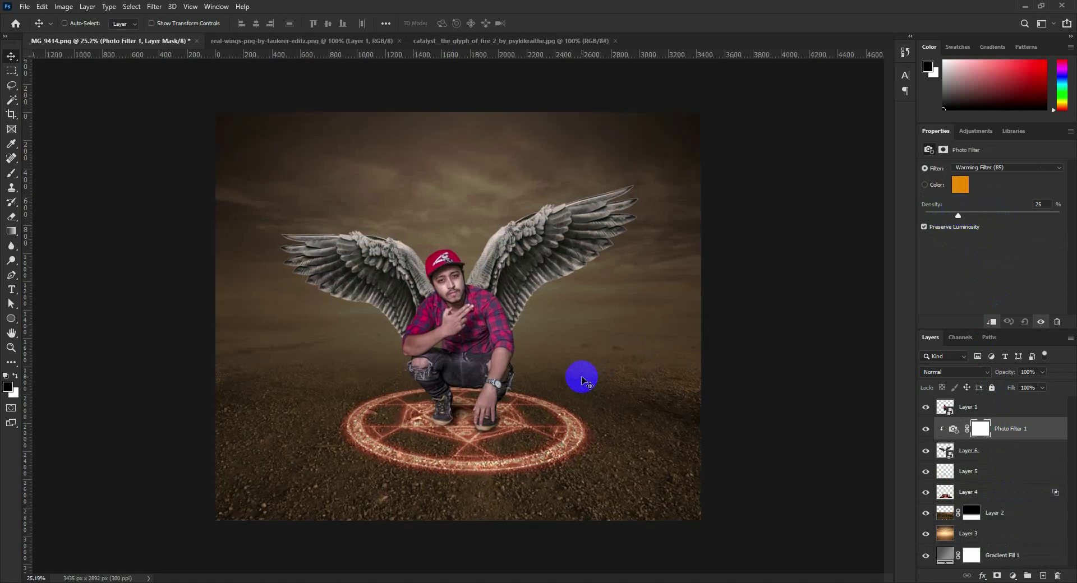
scroll(581, 380, "up", 1)
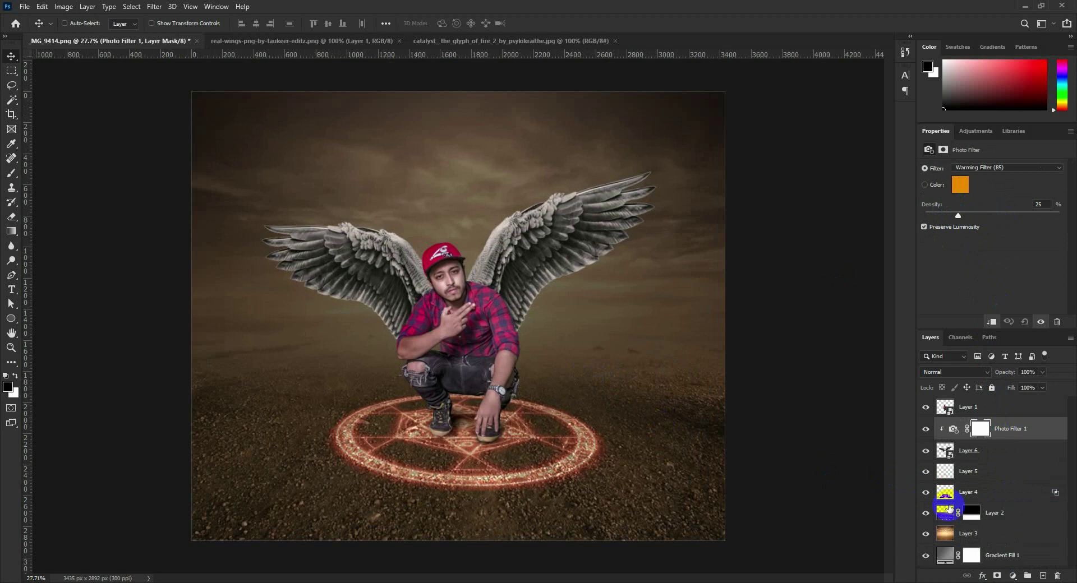
Duplicate fire circle Layer 4 and reset the copy's Blend If to 0–255
left_click(987, 492)
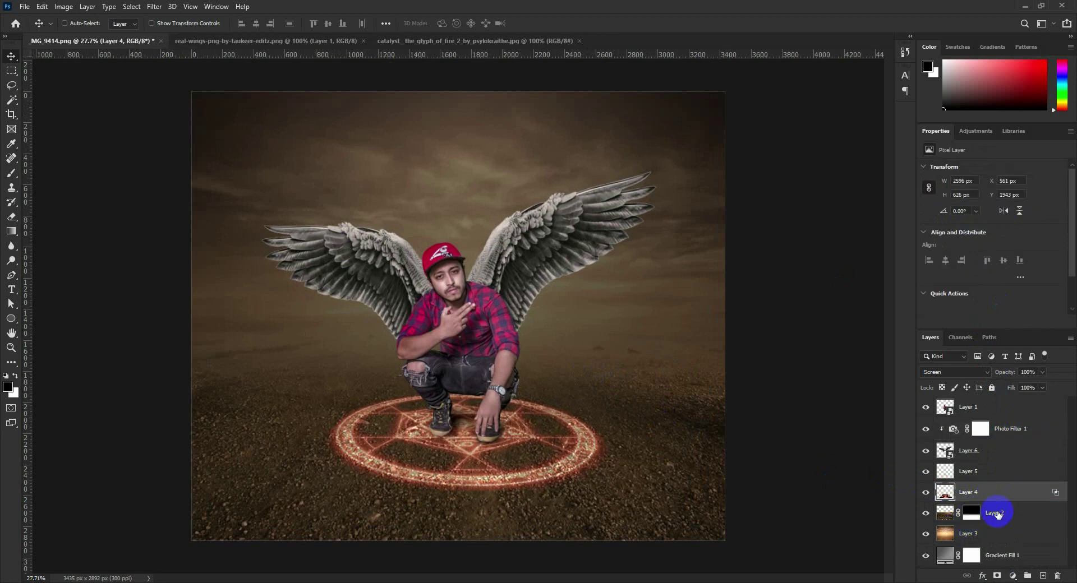
key("ctrl+j")
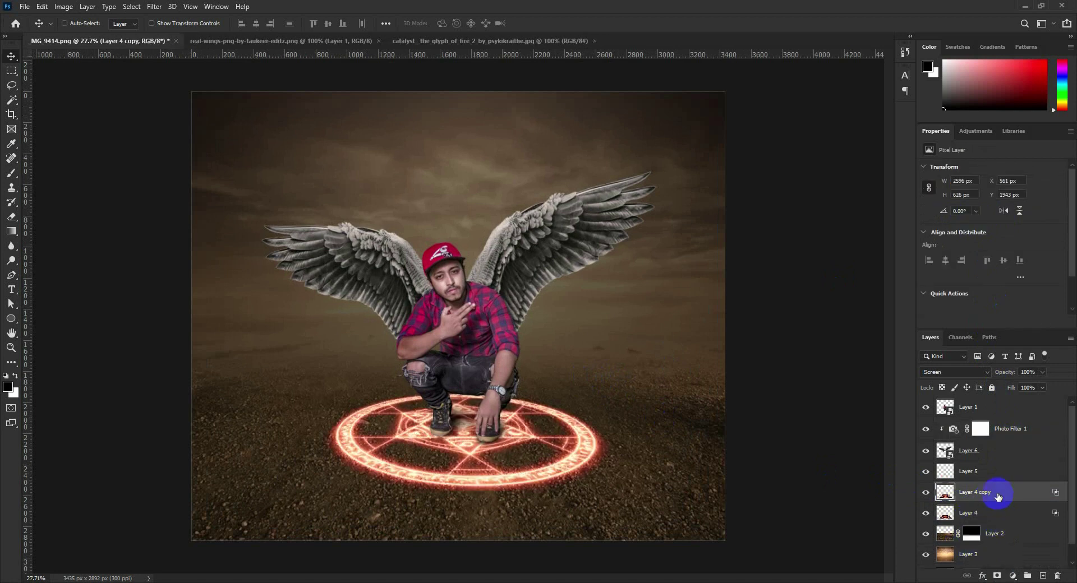
double_click(998, 494)
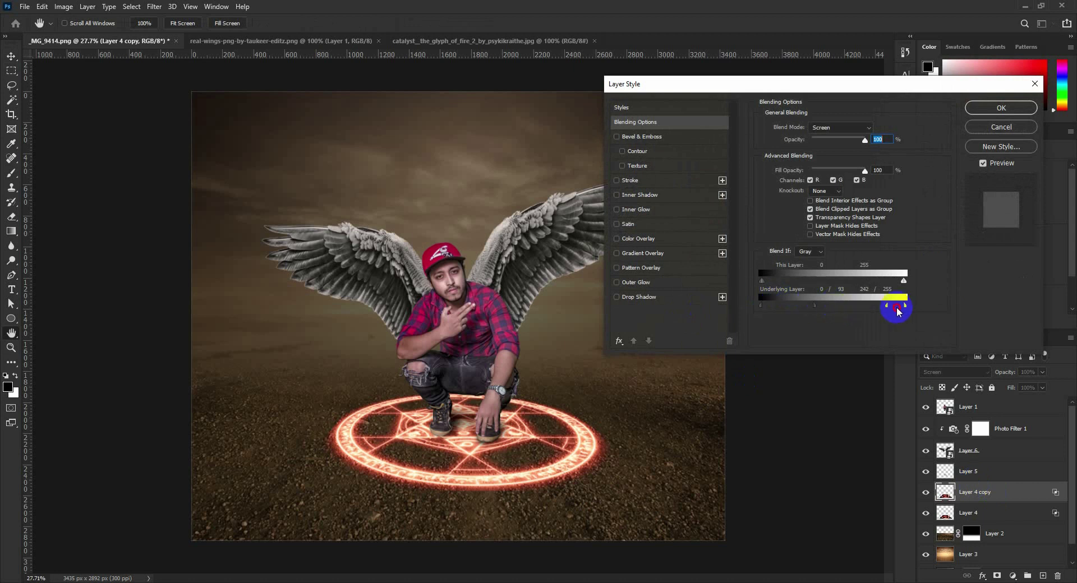
left_click_drag(852, 304, 923, 309)
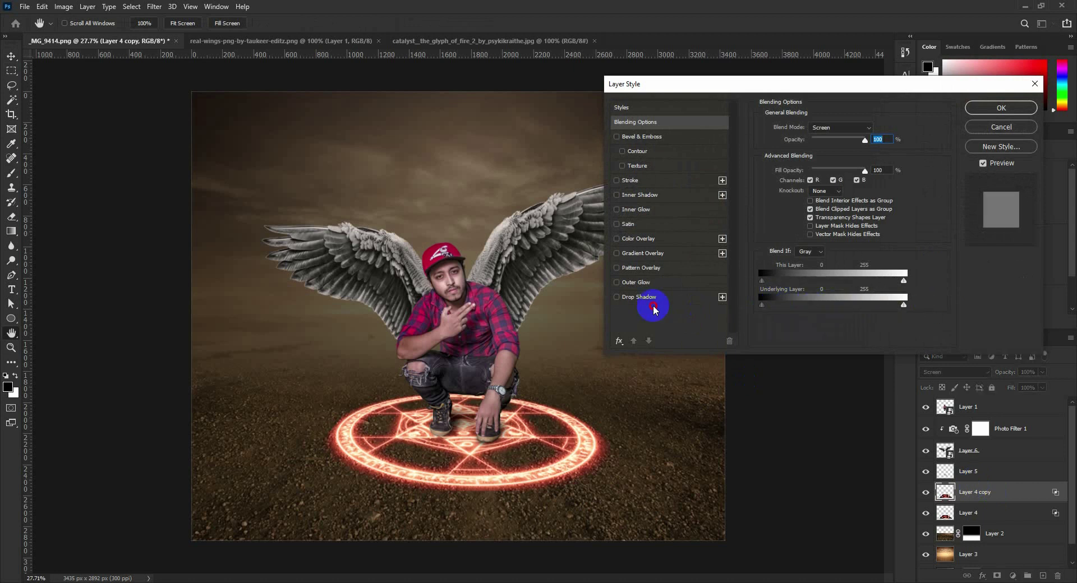
left_click(1002, 111)
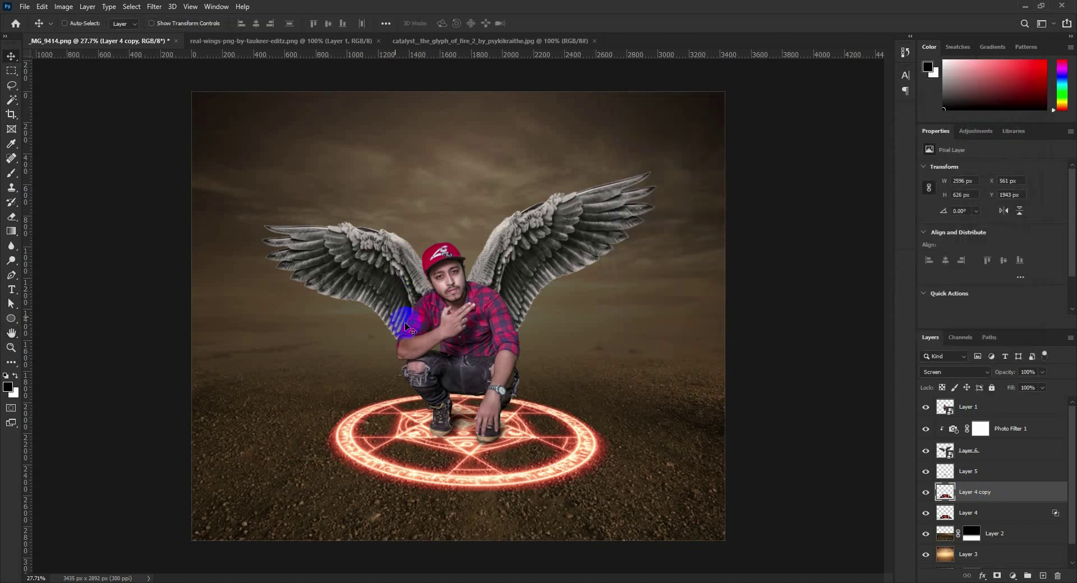
Apply a 90°, 1084-pixel Motion Blur to Layer 4 copy
left_click(156, 6)
mouse_move(172, 159)
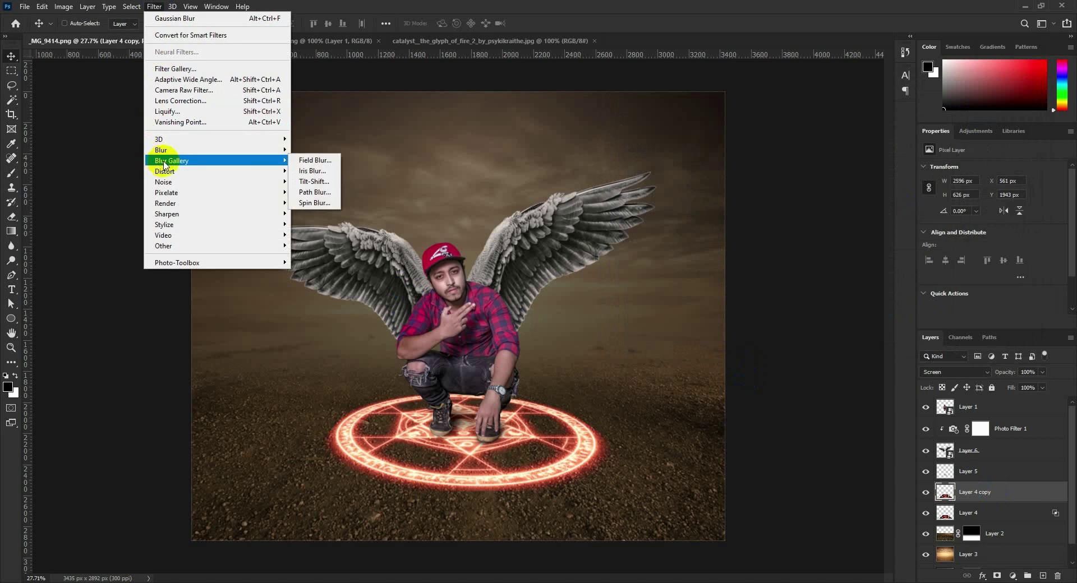
left_click(313, 213)
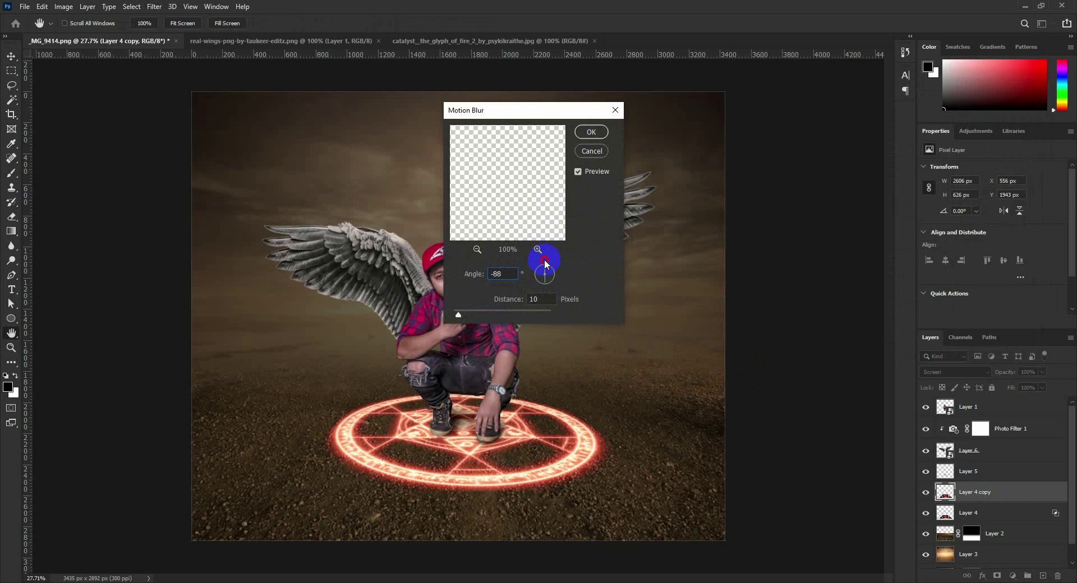
double_click(509, 271)
type("90")
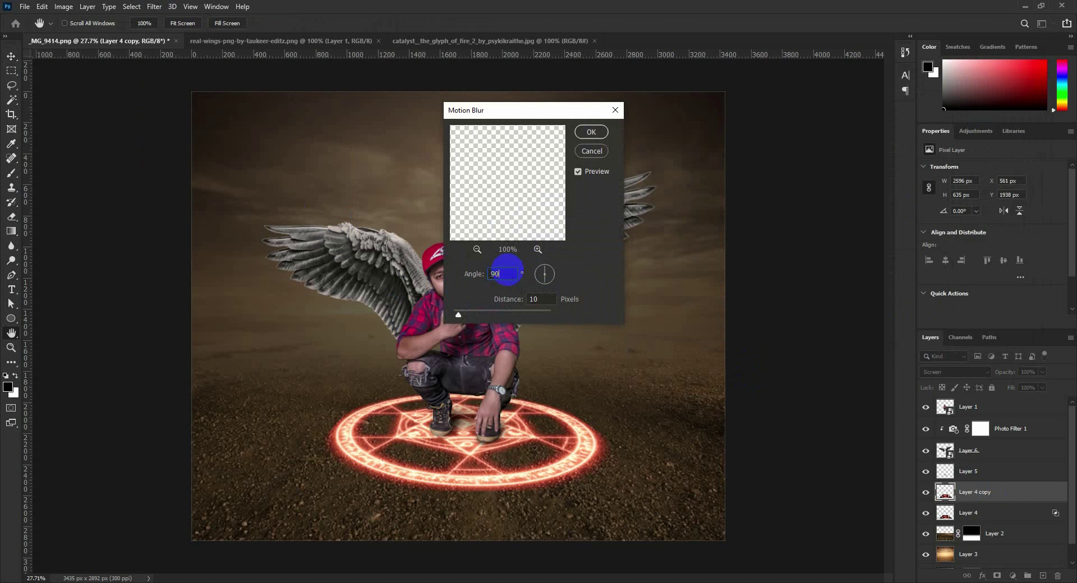
left_click_drag(458, 315, 516, 317)
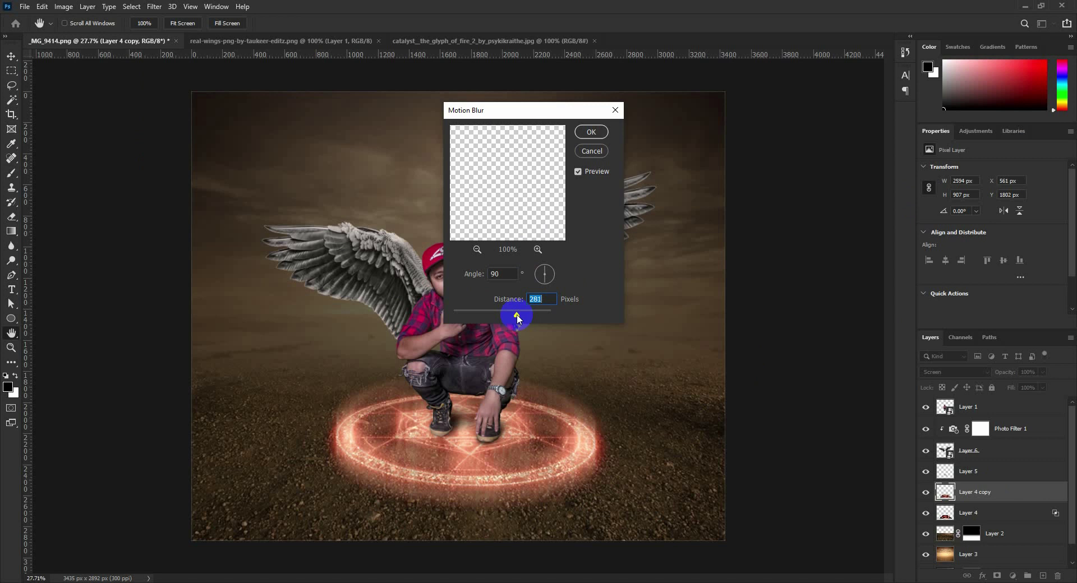
left_click_drag(537, 317, 540, 317)
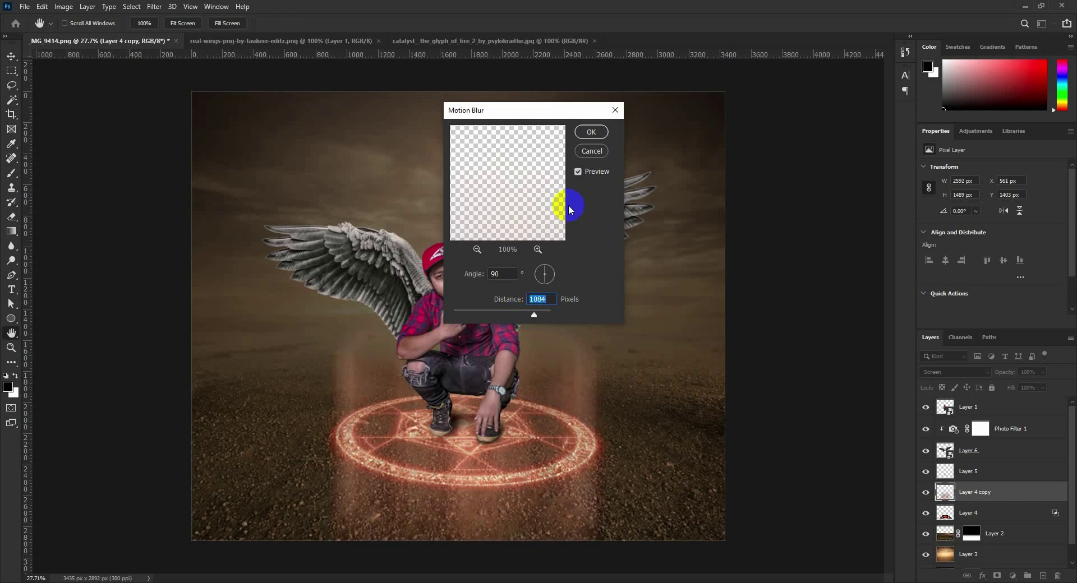
left_click(591, 132)
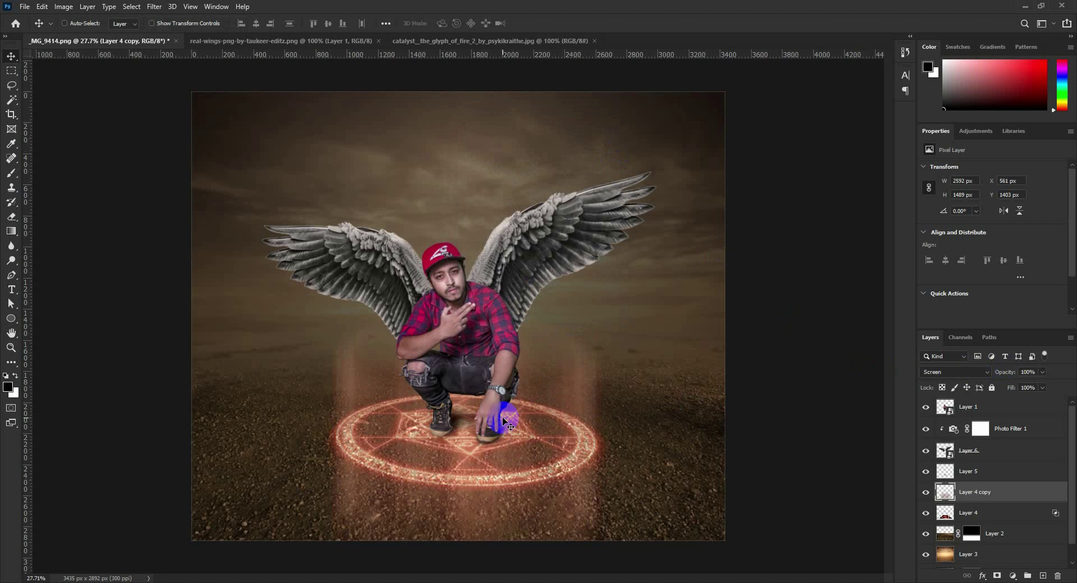
Raise the blurred layer 422 px so the light beams rise above the circle
left_click_drag(499, 422, 499, 356)
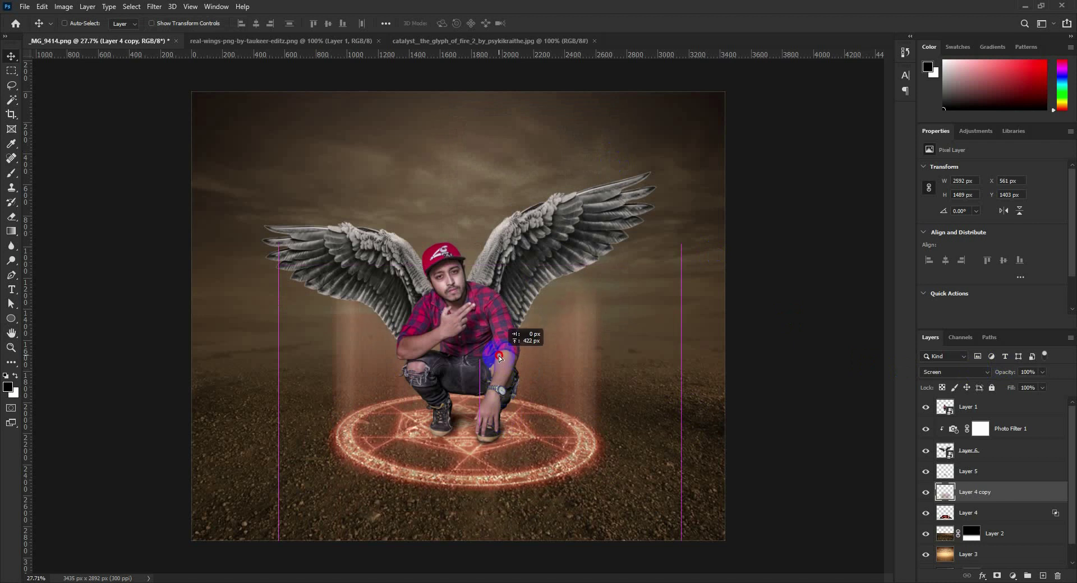
left_click_drag(499, 356, 498, 352)
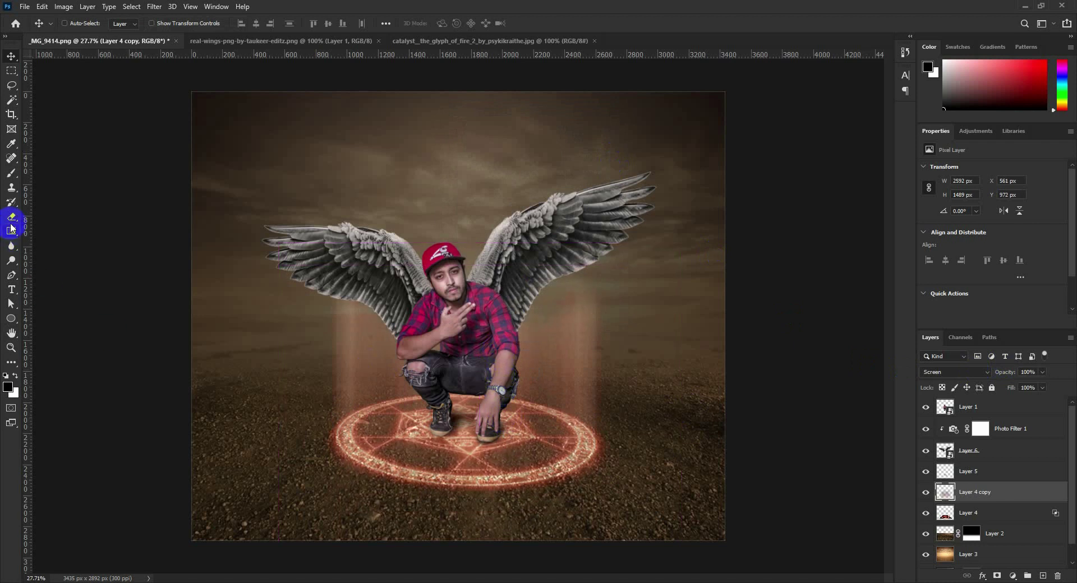
scroll(483, 375, "down", 1)
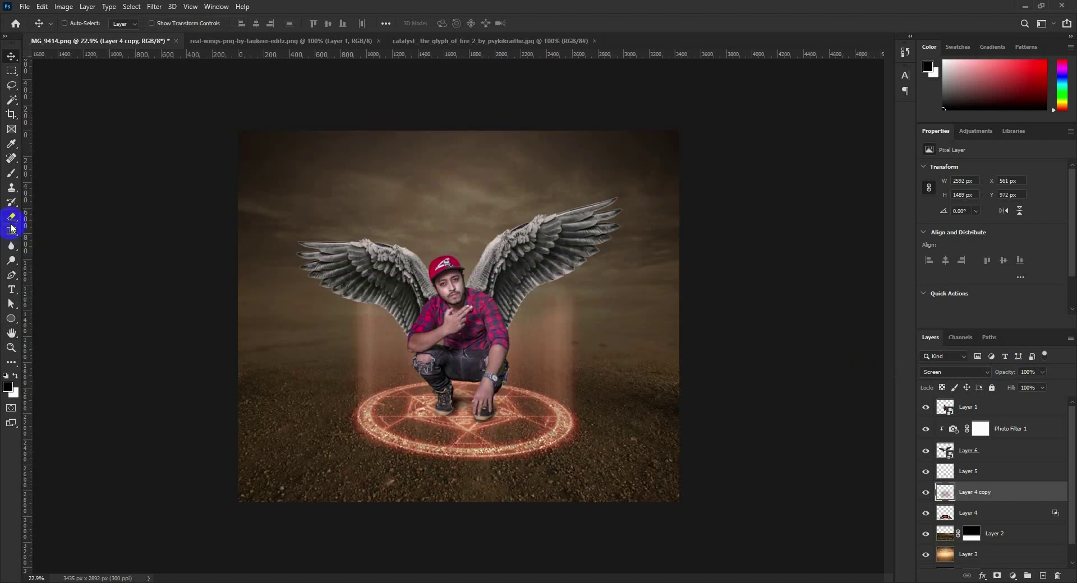
left_click(12, 217)
Enlarge the eraser brush through its brush settings
right_click(479, 397)
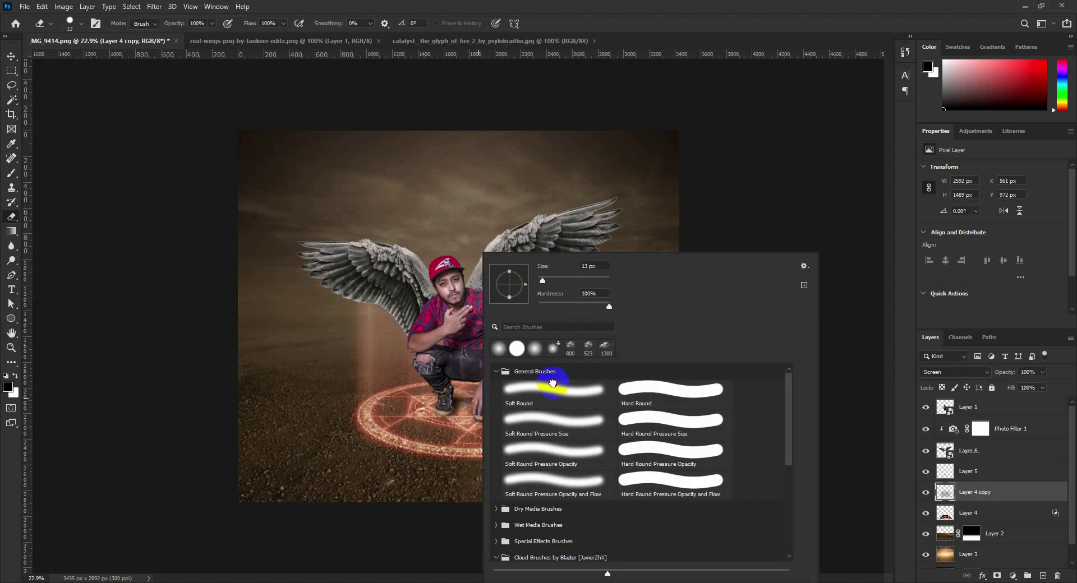
left_click(571, 280)
left_click(633, 41)
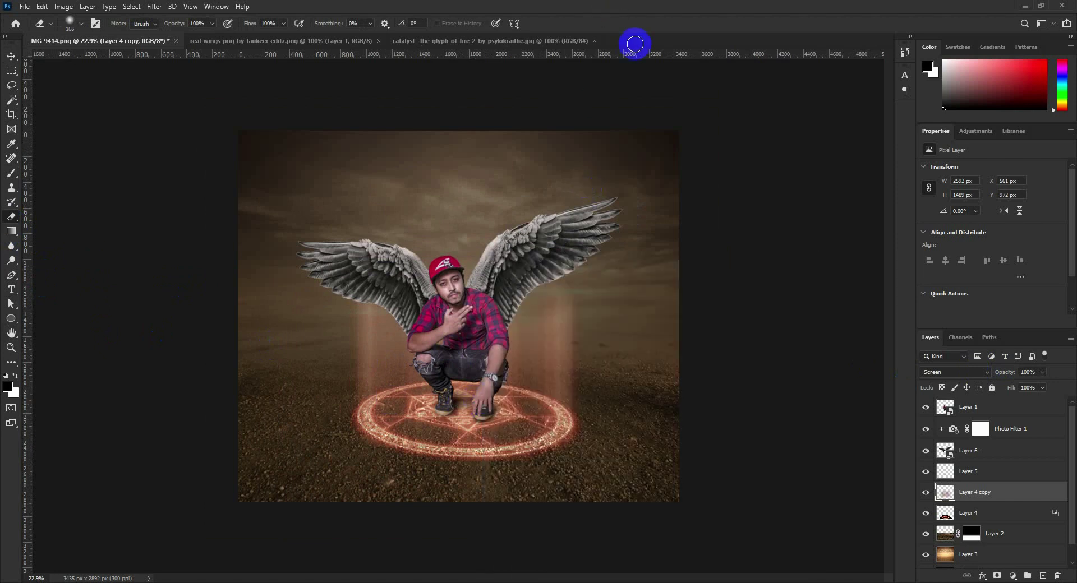
key("bracketright")
key("bracketright")
key("bracketright")
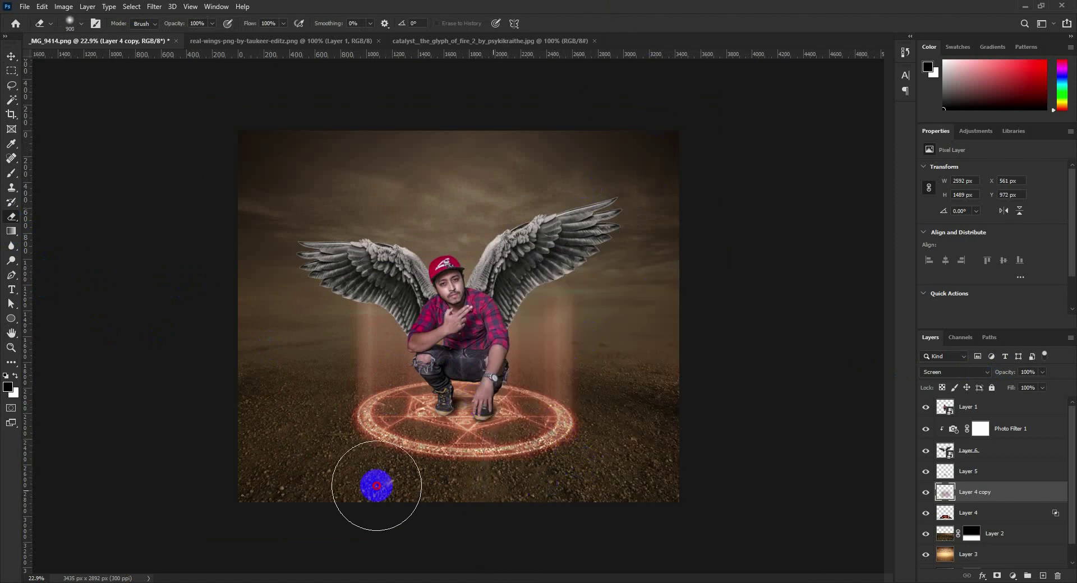
Duplicate the beams layer, set both beam layers to Color Dodge, and move them to the top
left_click(12, 56)
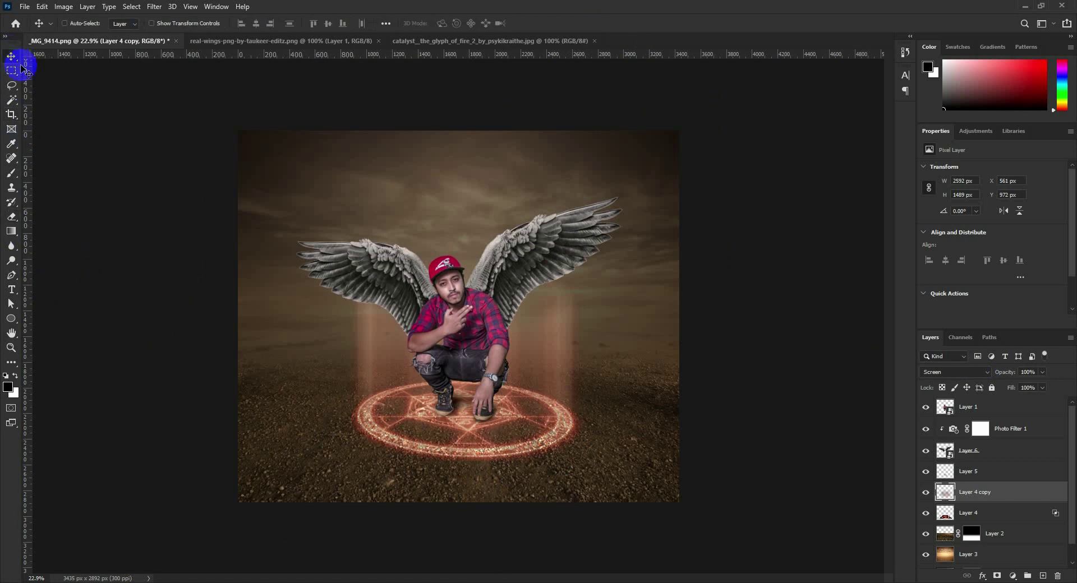
key("ctrl+j")
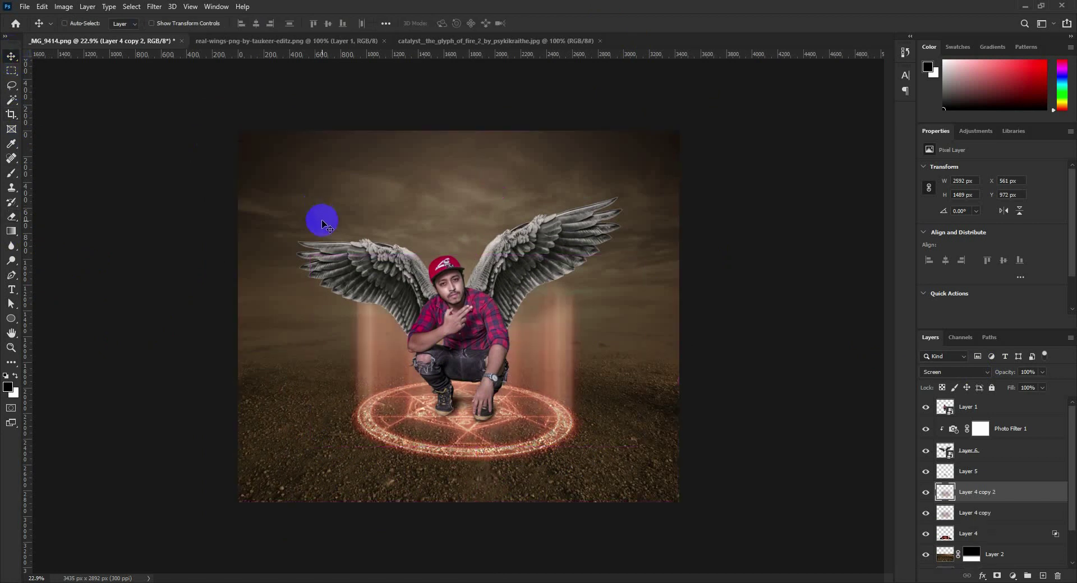
left_click(955, 371)
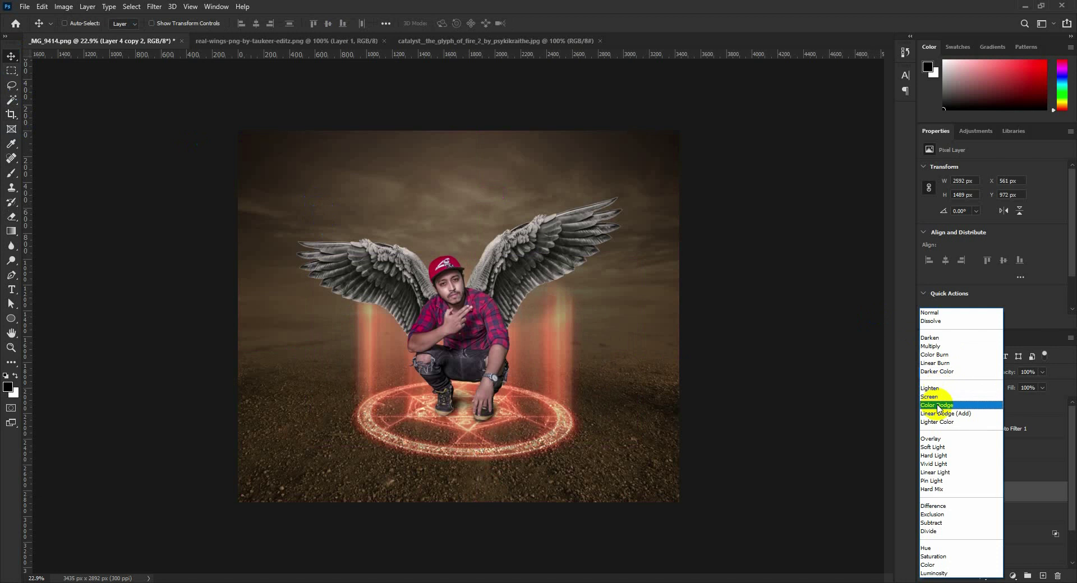
left_click(935, 406)
left_click(964, 512)
left_click(955, 372)
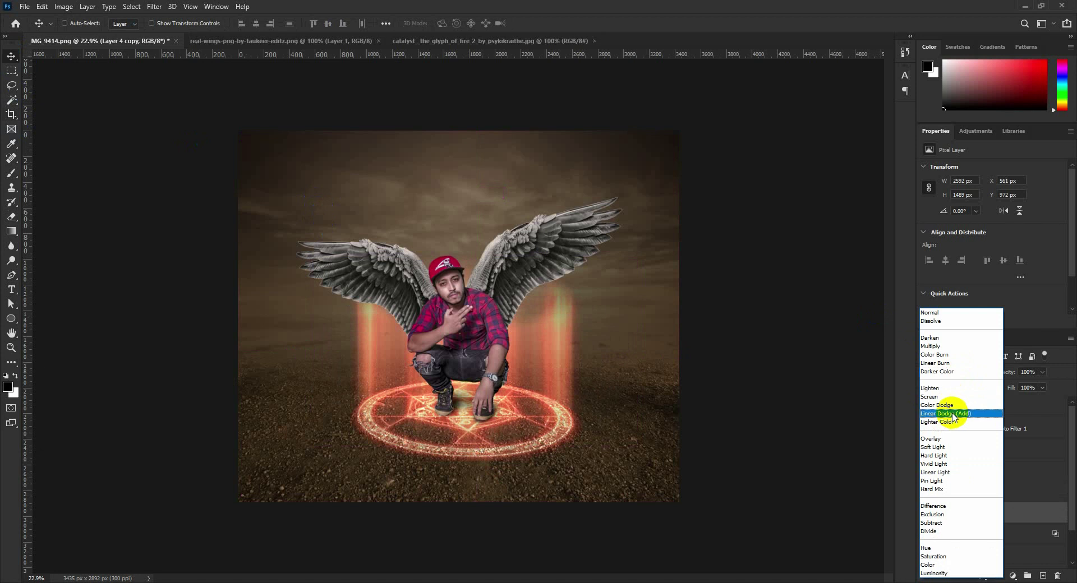
left_click(947, 404)
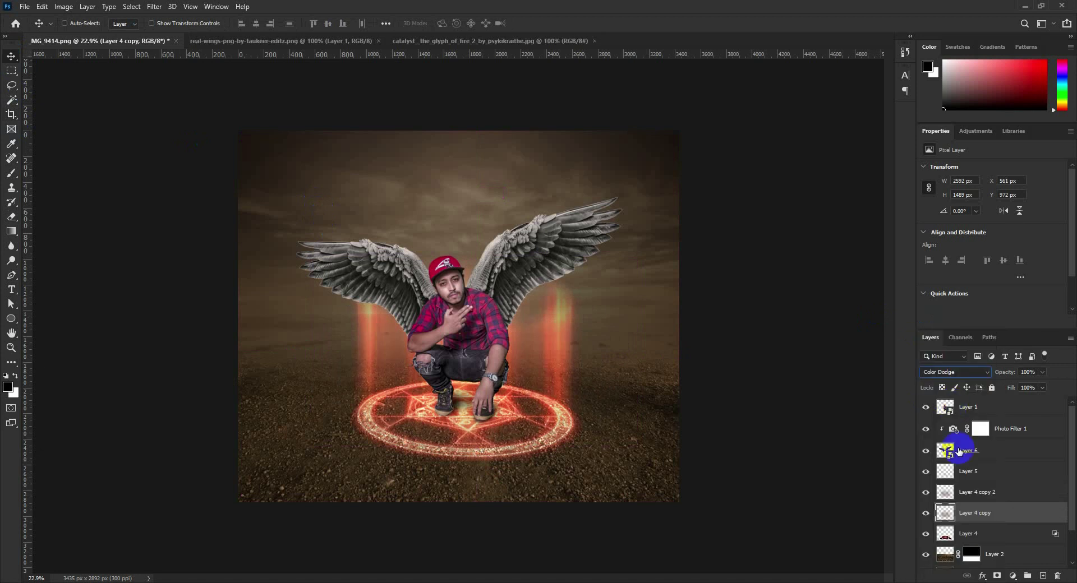
left_click(976, 494, "ctrl")
left_click_drag(976, 494, 953, 399)
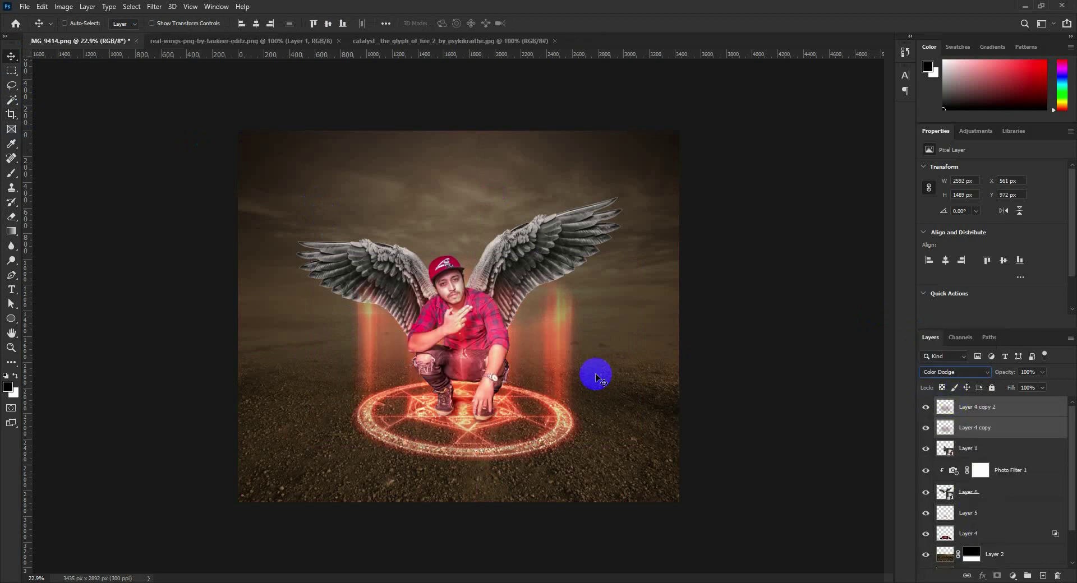
Set Layer 4 copy to Screen mode, then show and select Layer 4 copy 2
left_click(964, 427)
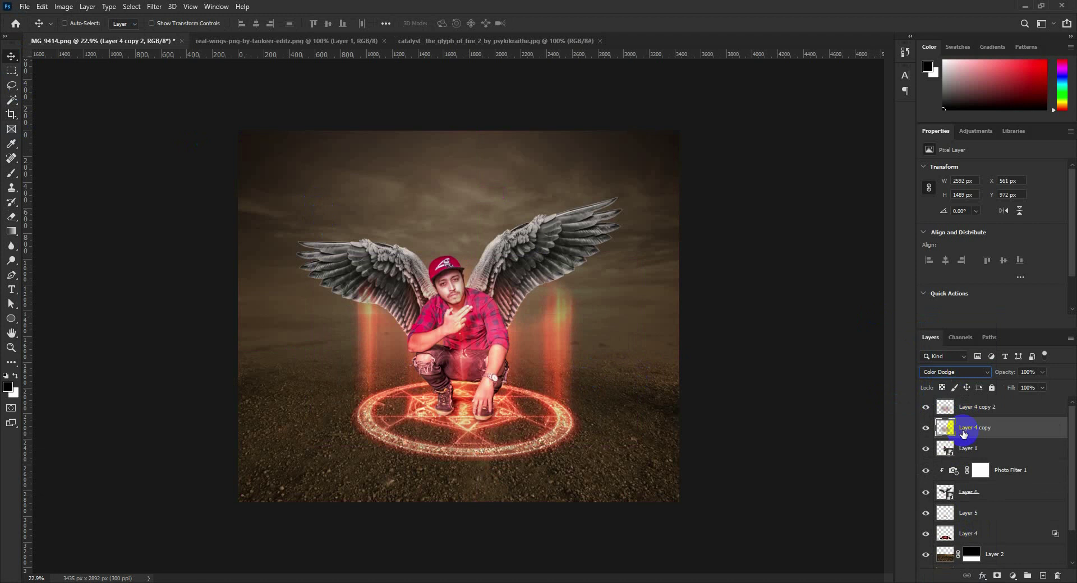
left_click(954, 372)
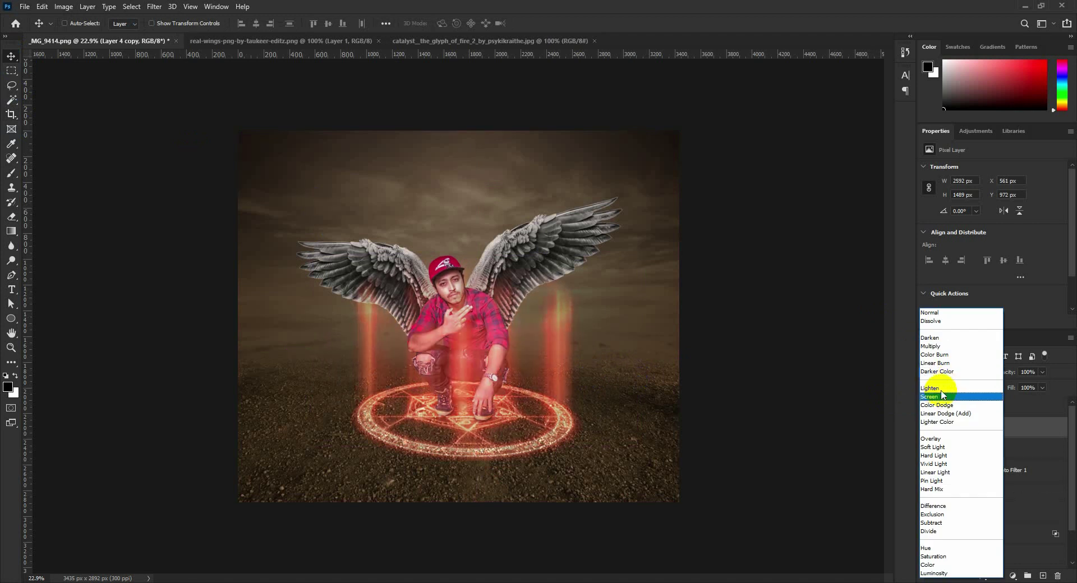
left_click(938, 396)
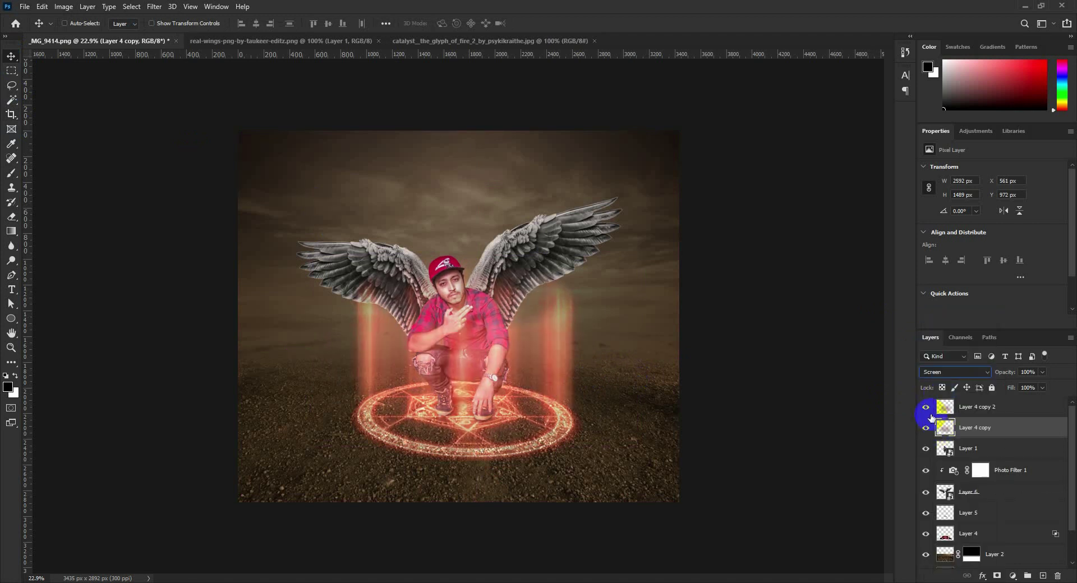
left_click(926, 407)
left_click(970, 408)
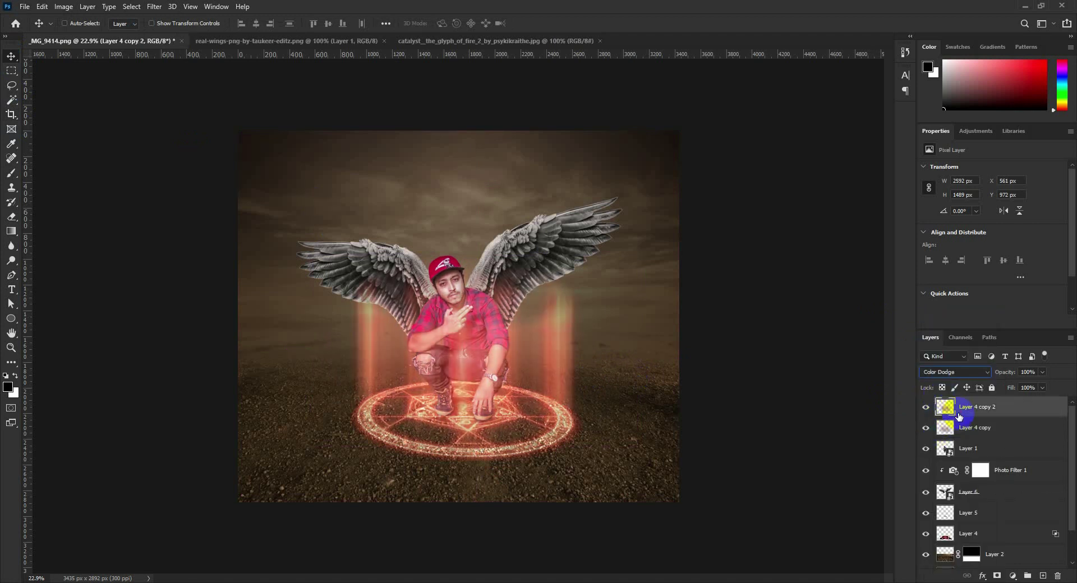
scroll(474, 396, "up", 5)
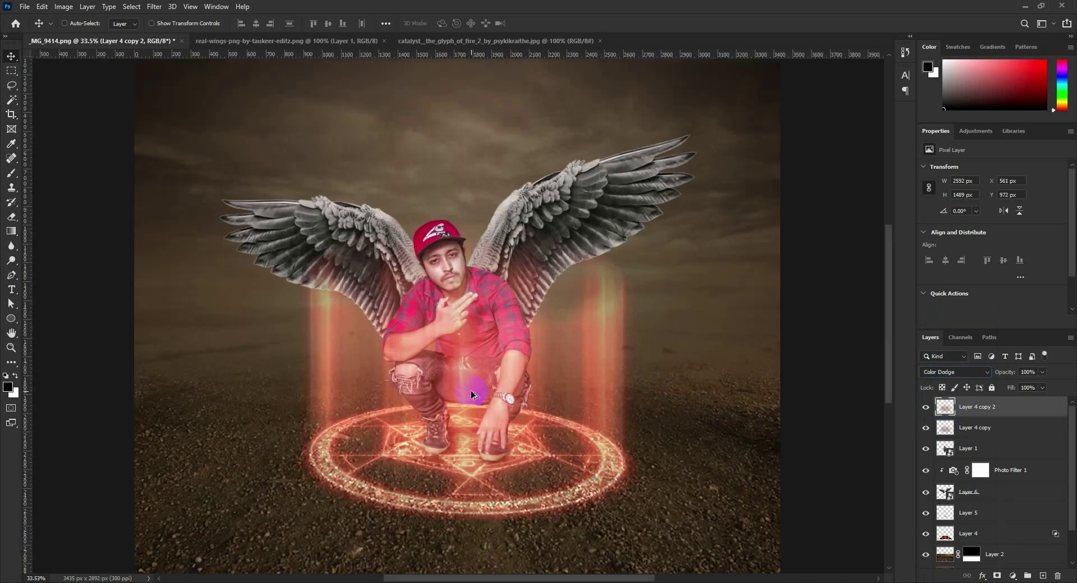
Stretch Layer 4 copy 2 upward to 2592 × 2070 px and add a white layer mask
scroll(471, 395, "up", 1)
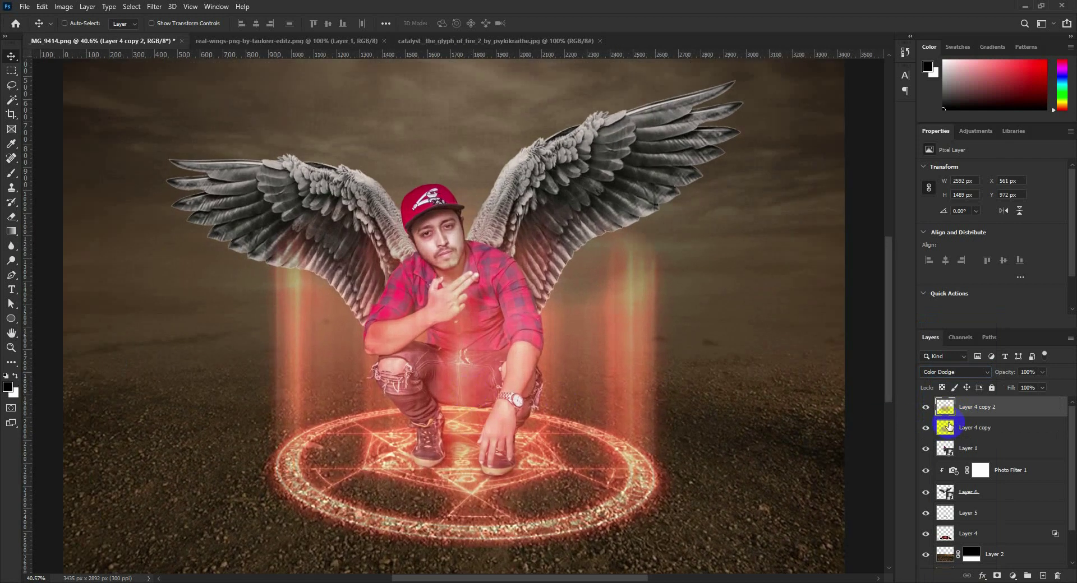
key("ctrl+t")
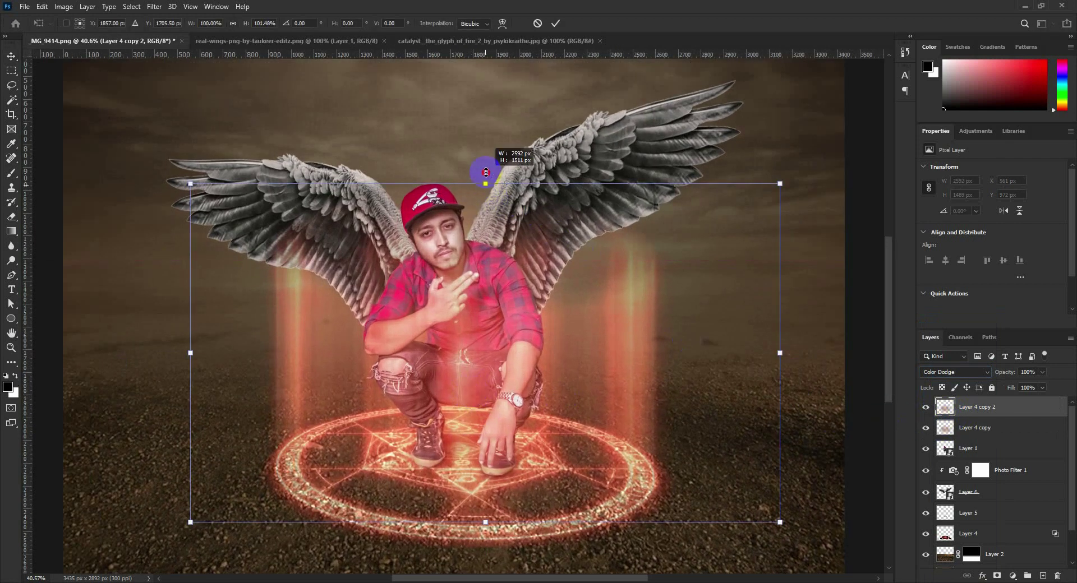
left_click_drag(485, 180, 493, 91)
key("Return")
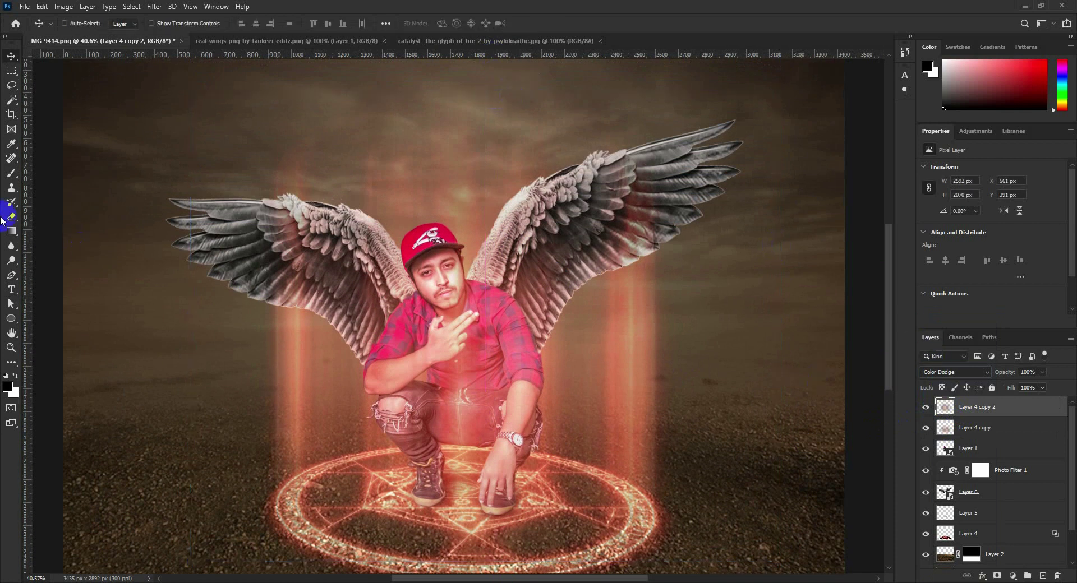
left_click(998, 575)
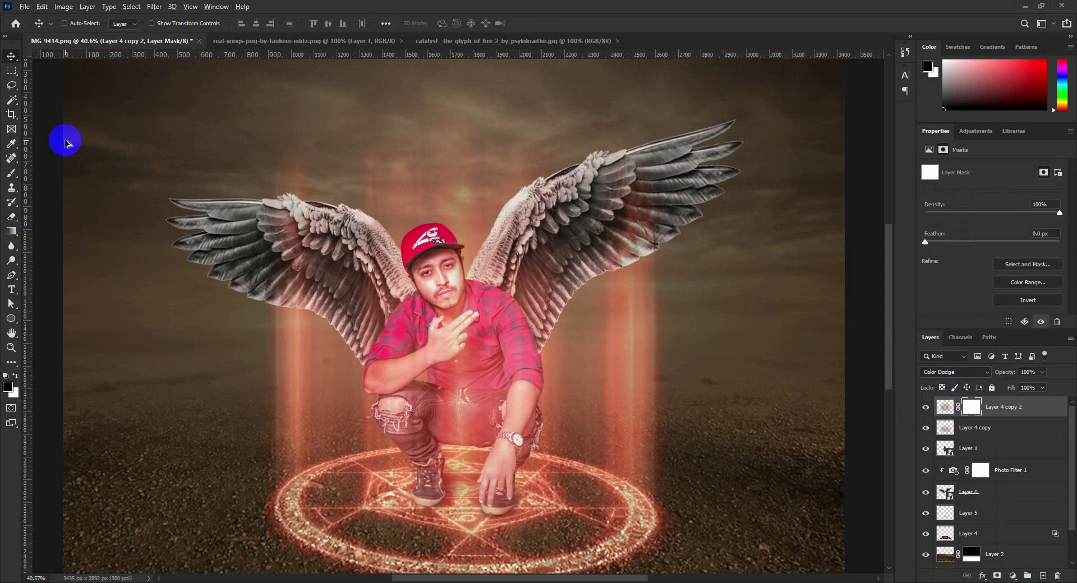
Invert Layer 4 copy 2's mask and paint white glow back near the right wing and fire ring
key("ctrl+i")
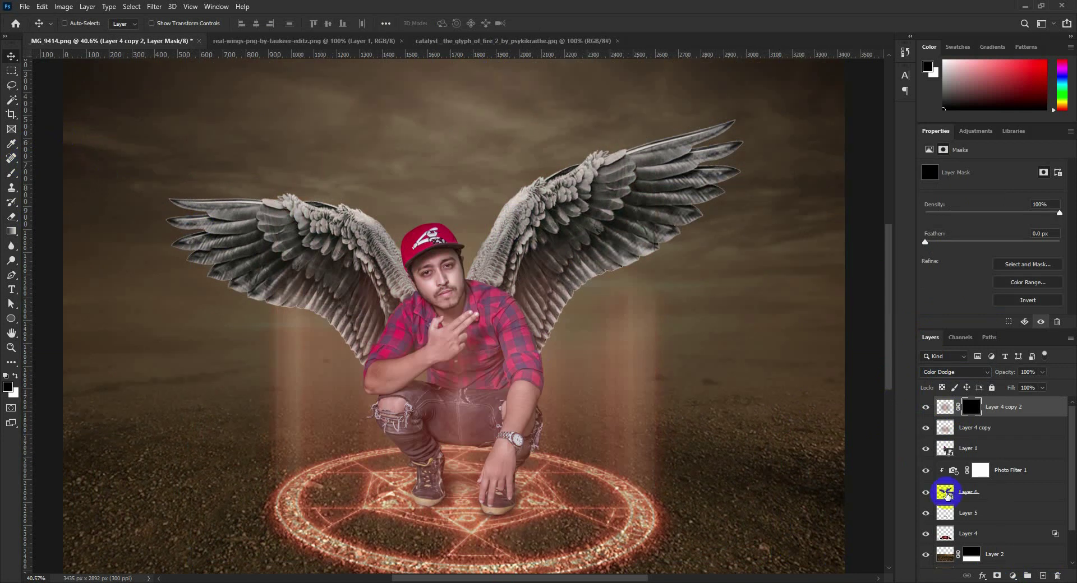
left_click(24, 179)
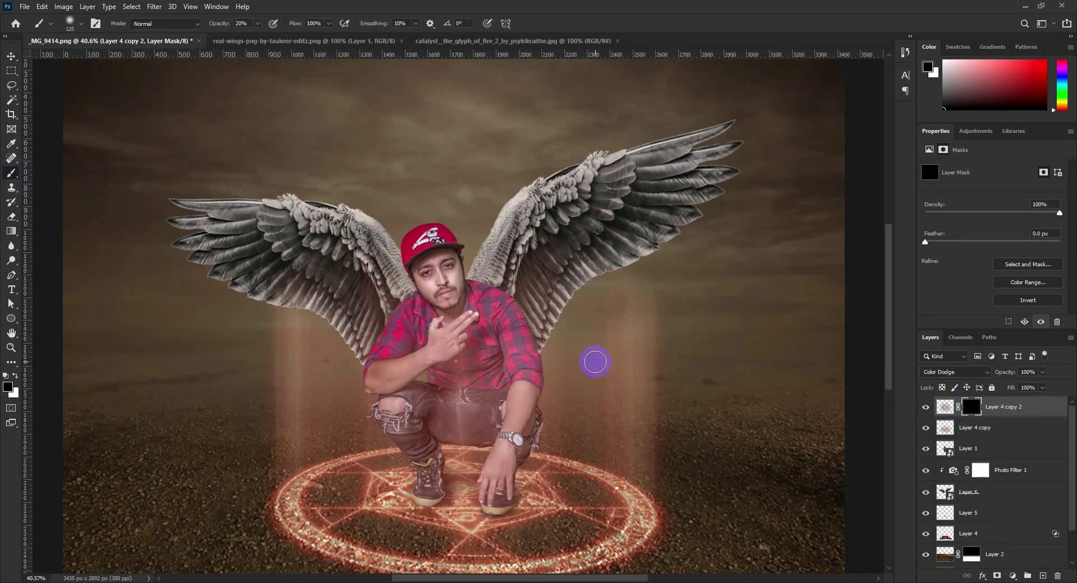
key("bracketright")
key("bracketright")
key("bracketright")
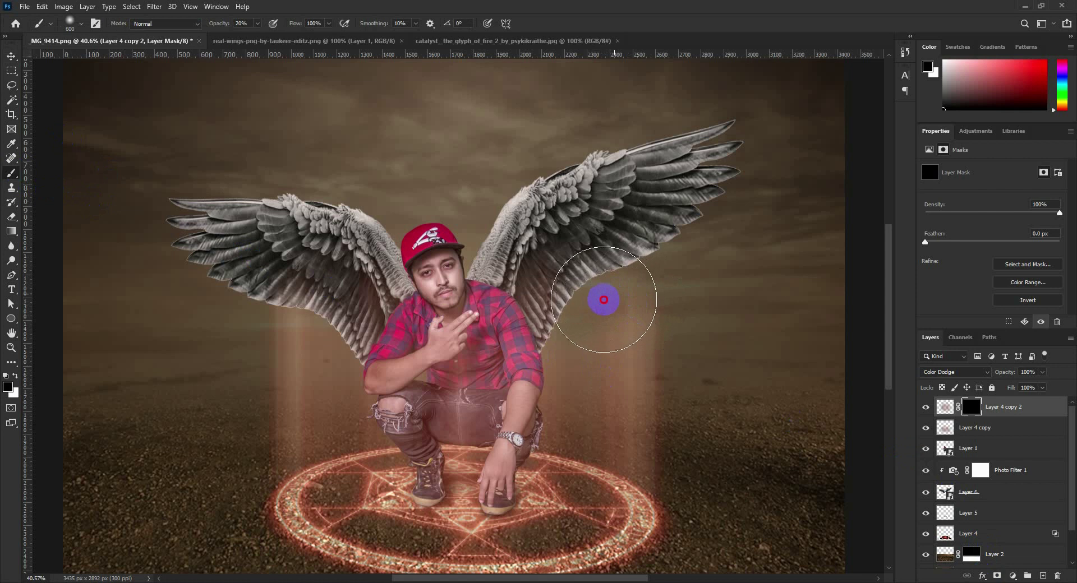
left_click(13, 379)
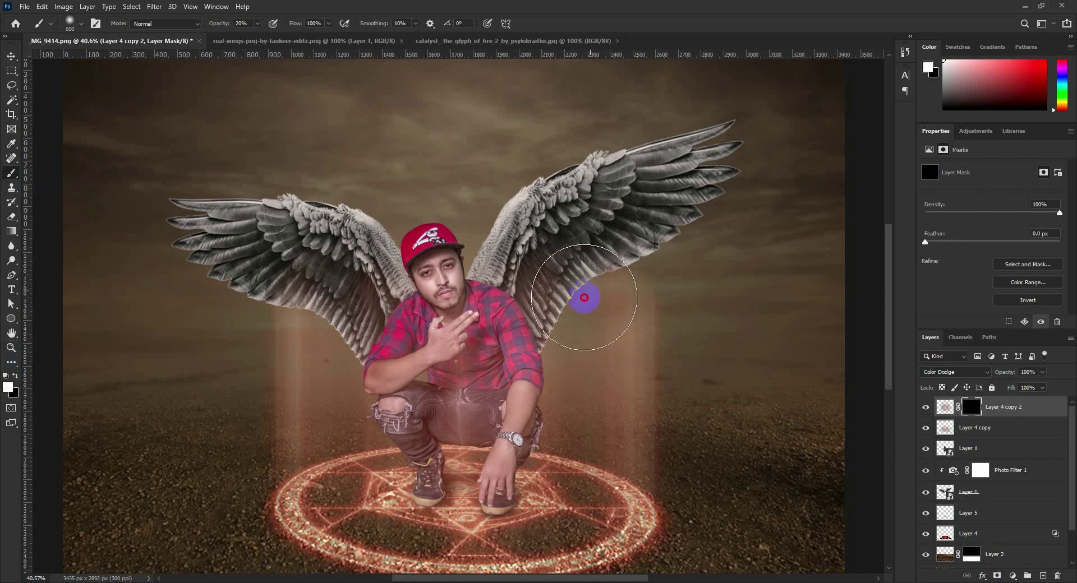
mouse_move(584, 298)
left_mouse_down()
mouse_move(593, 293)
mouse_move(577, 349)
left_mouse_up()
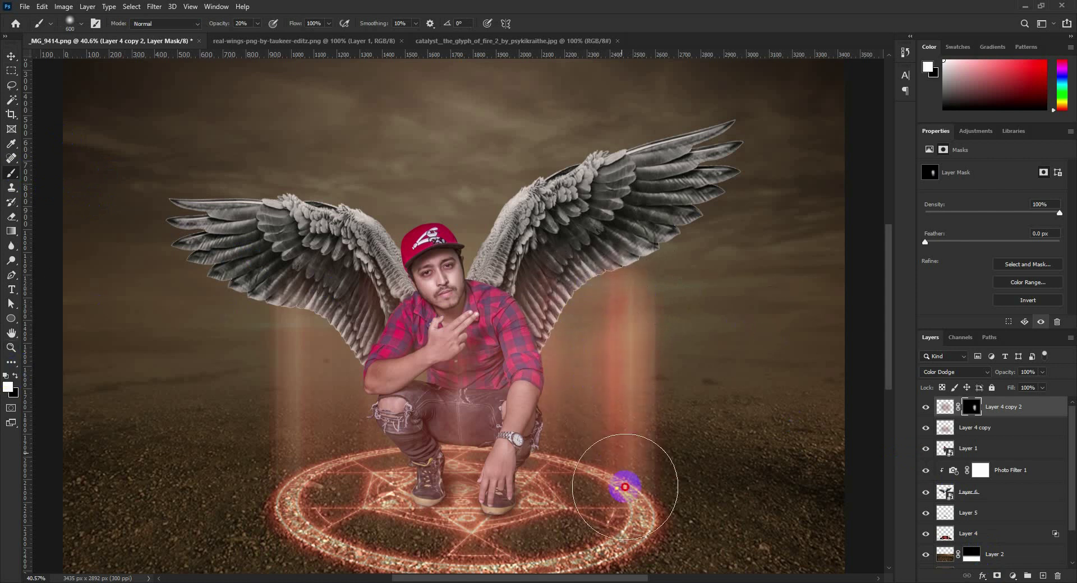
scroll(577, 548, "down", 1)
left_click_drag(640, 492, 319, 517)
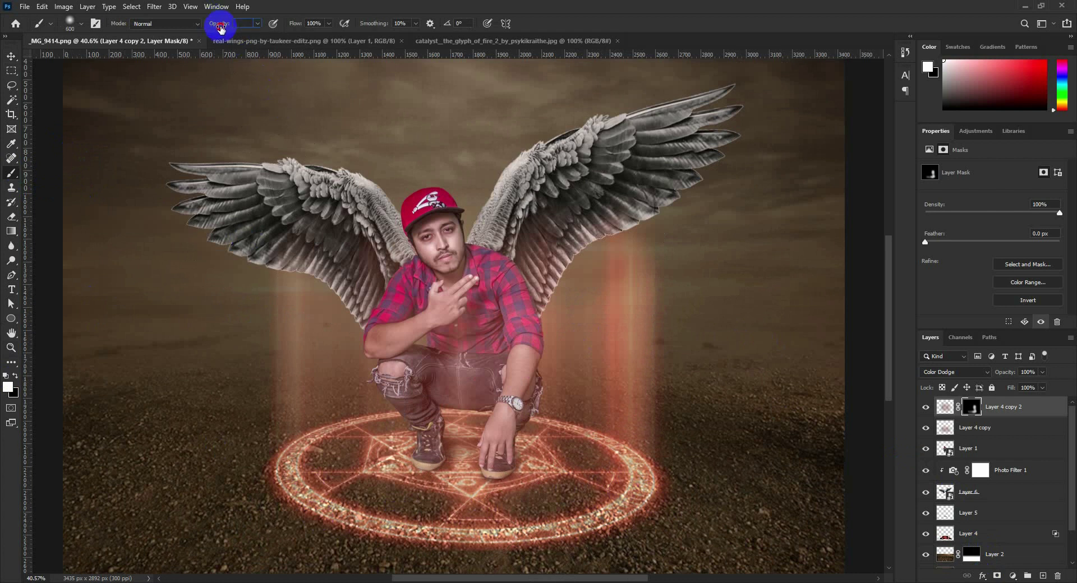
At 95% brush opacity, paint more glow onto the fire ring, wing and head
left_click_drag(220, 28, 263, 48)
mouse_move(277, 457)
left_mouse_down()
mouse_move(596, 534)
mouse_move(298, 433)
mouse_move(391, 435)
left_mouse_up()
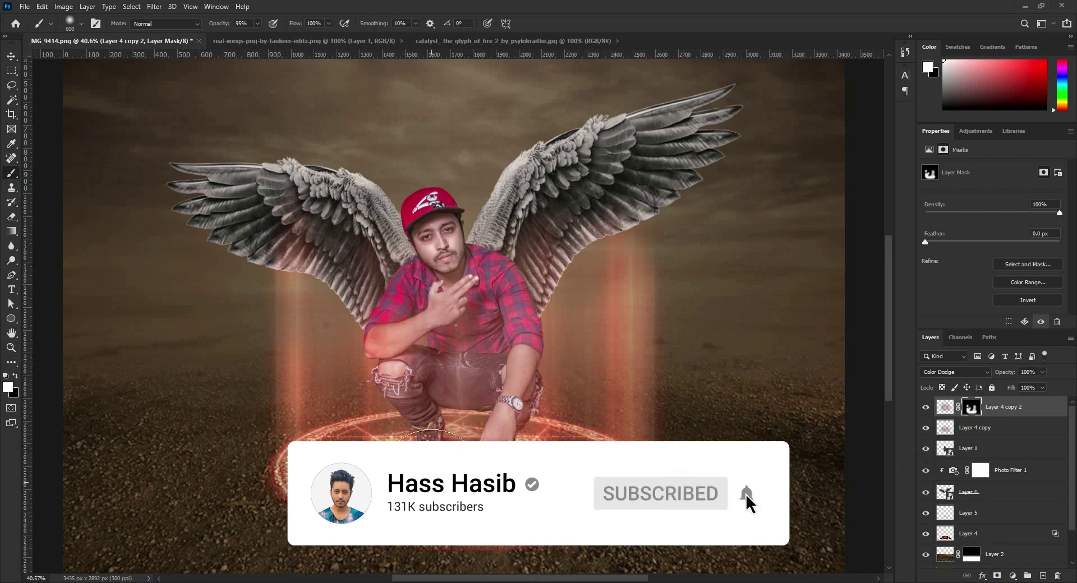
left_click_drag(589, 276, 491, 241)
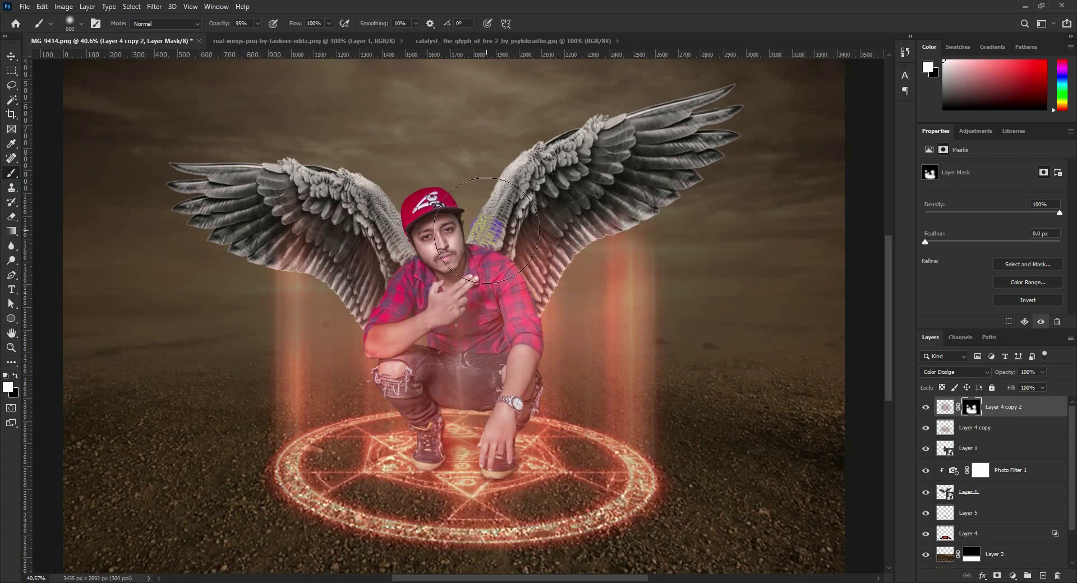
key("bracketleft")
left_click_drag(466, 221, 472, 231)
Load the wings and figure selections and paint glow over both wings and the cap brim
left_click(953, 474)
left_click(945, 492, "ctrl")
mouse_move(594, 242)
left_mouse_down()
mouse_move(608, 240)
mouse_move(728, 106)
mouse_move(615, 284)
mouse_move(519, 371)
mouse_move(528, 317)
mouse_move(412, 338)
left_mouse_up()
left_click_drag(280, 279, 283, 272)
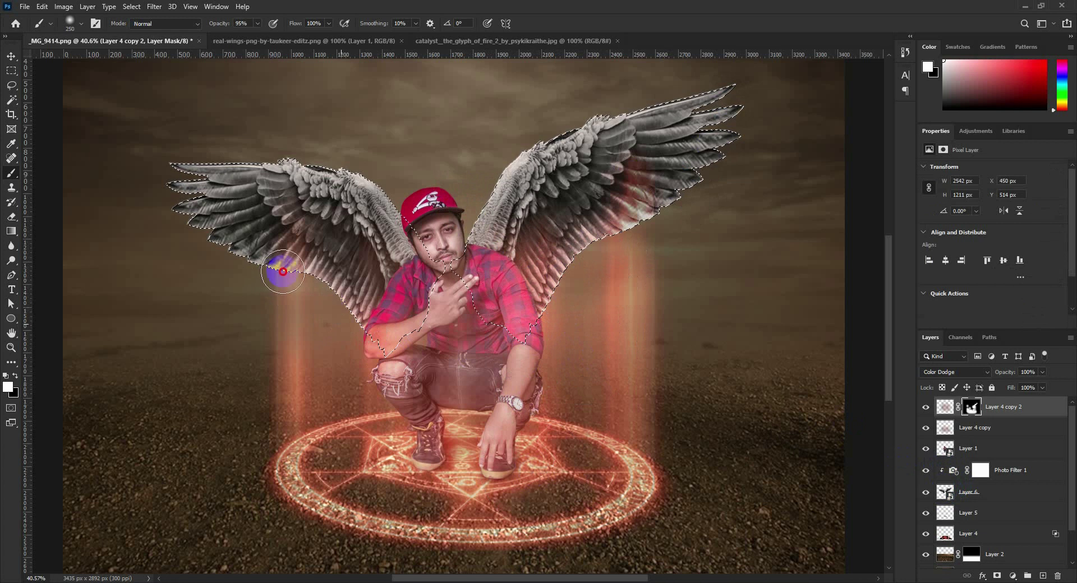
mouse_move(359, 335)
left_mouse_down()
mouse_move(277, 281)
mouse_move(288, 180)
mouse_move(352, 186)
mouse_move(427, 253)
left_mouse_up()
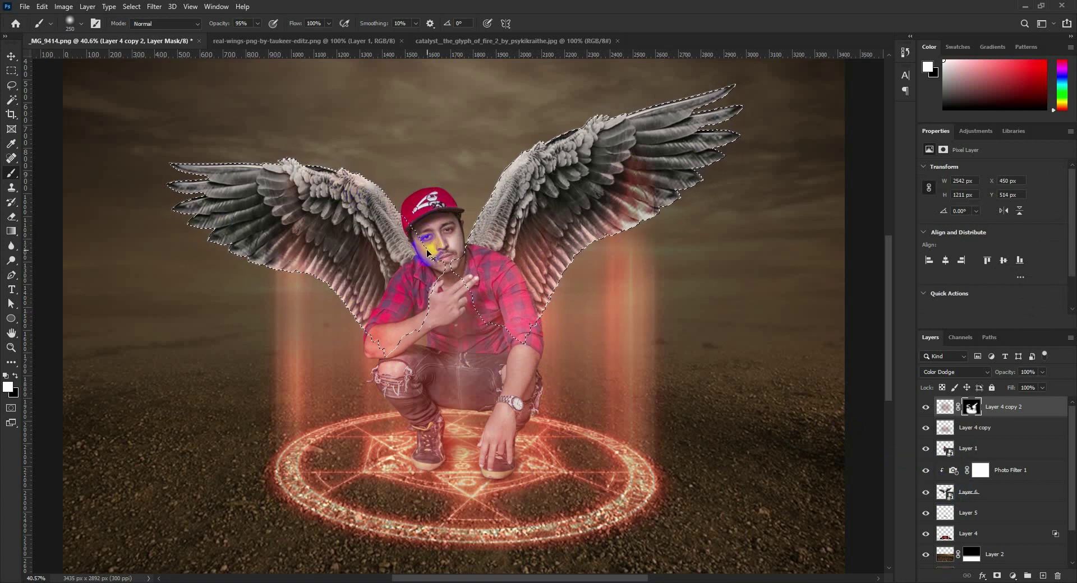
left_click(945, 449, "ctrl")
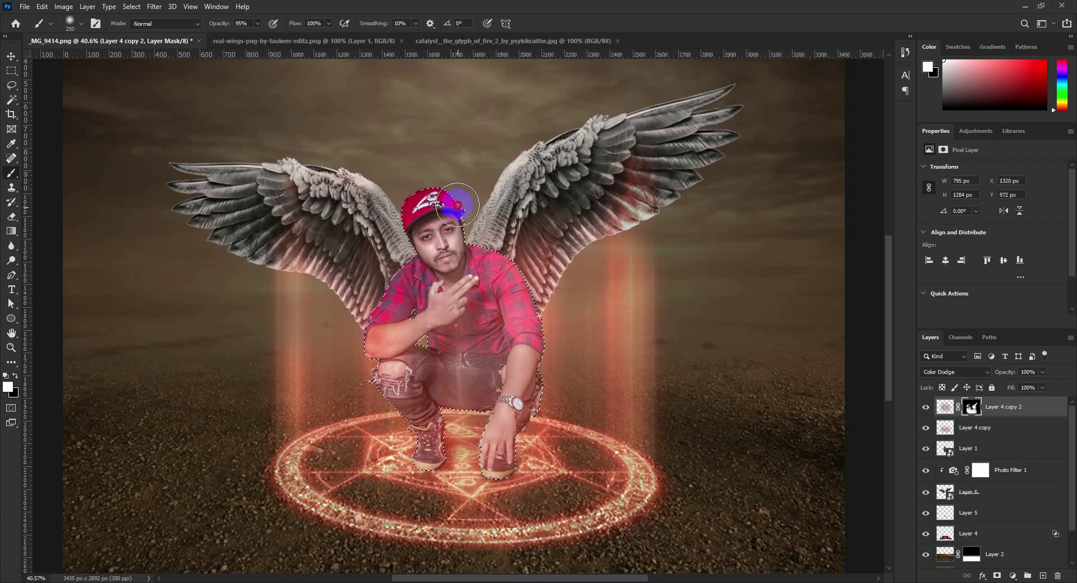
left_click_drag(458, 204, 449, 206)
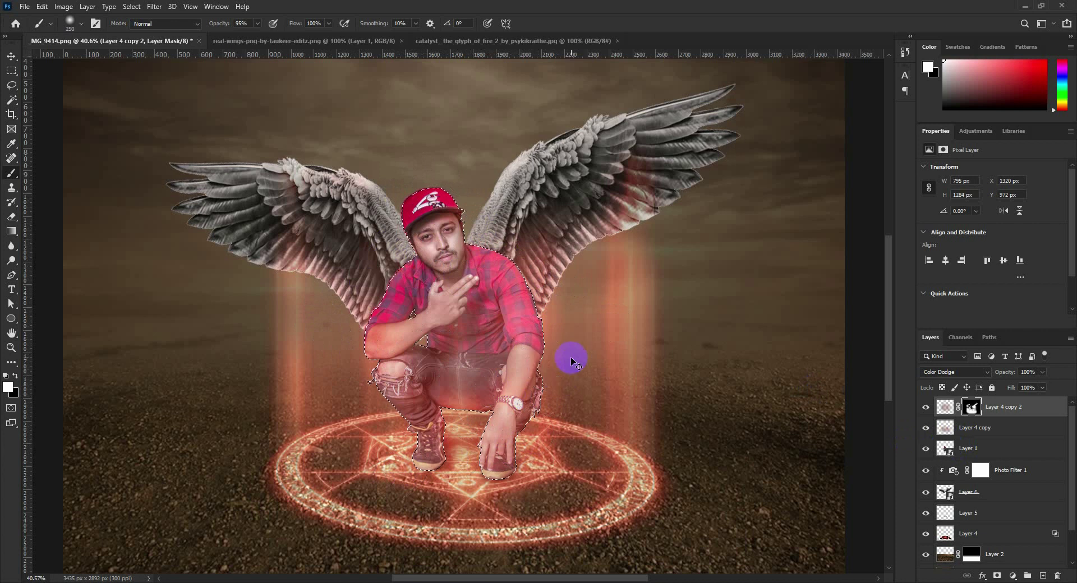
Fit the image on screen and lower Layer 4 copy's opacity to 63%
key("ctrl+minus")
key("ctrl+minus")
key("ctrl+minus")
key("ctrl+0")
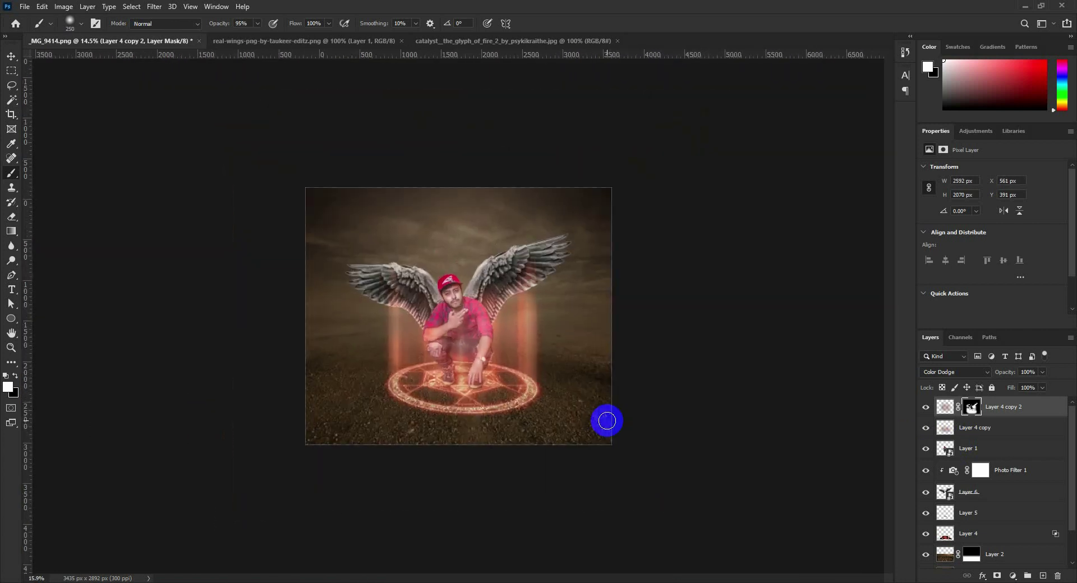
left_click(11, 56)
left_click(936, 424)
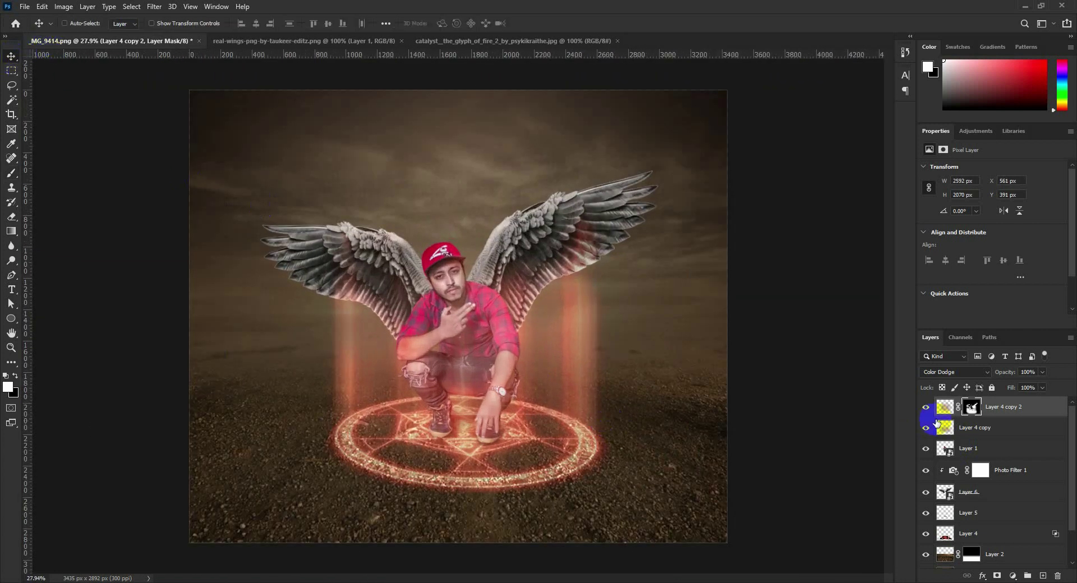
left_click(982, 436)
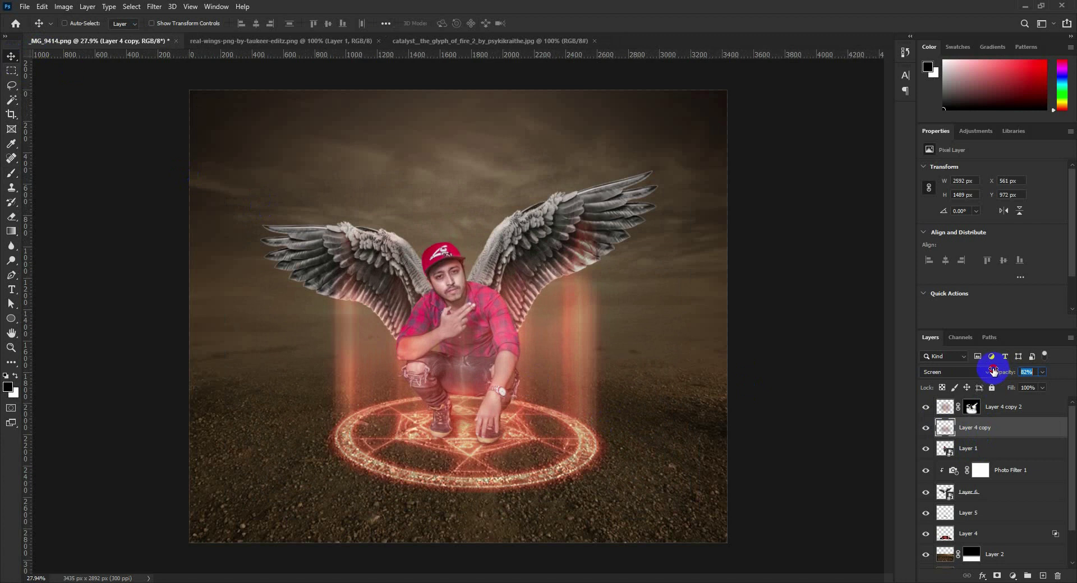
left_click_drag(993, 372, 978, 375)
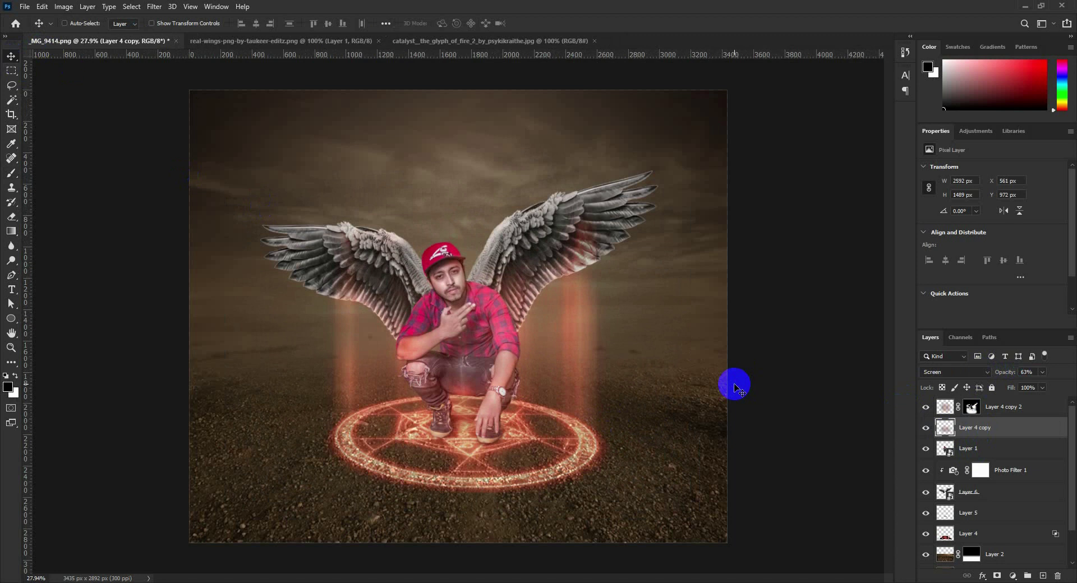
left_click(972, 493)
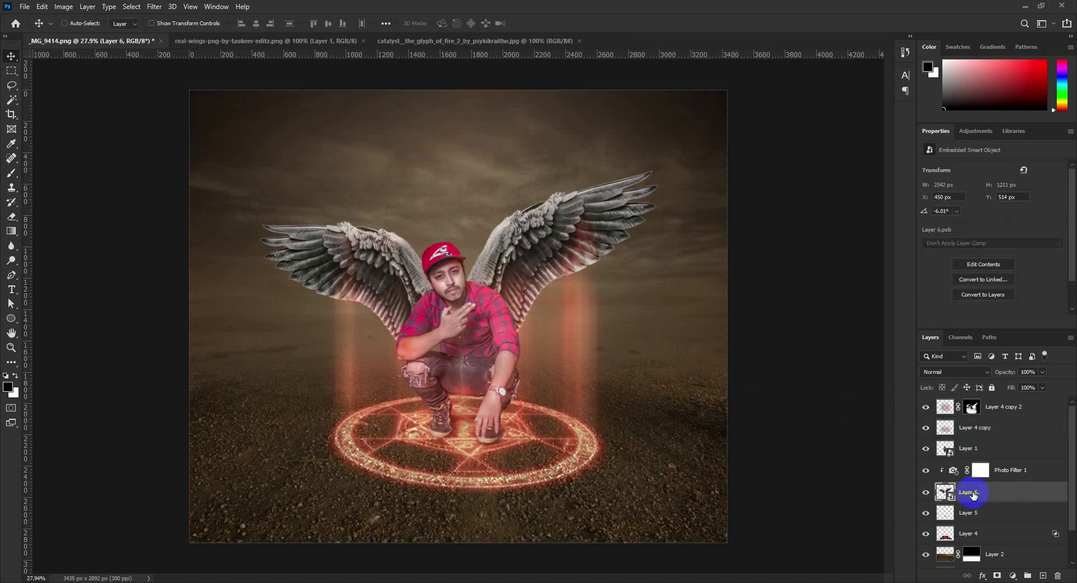
Add Layer 7 and paint a sampled orange-brown tone over both wings
left_click(1043, 576)
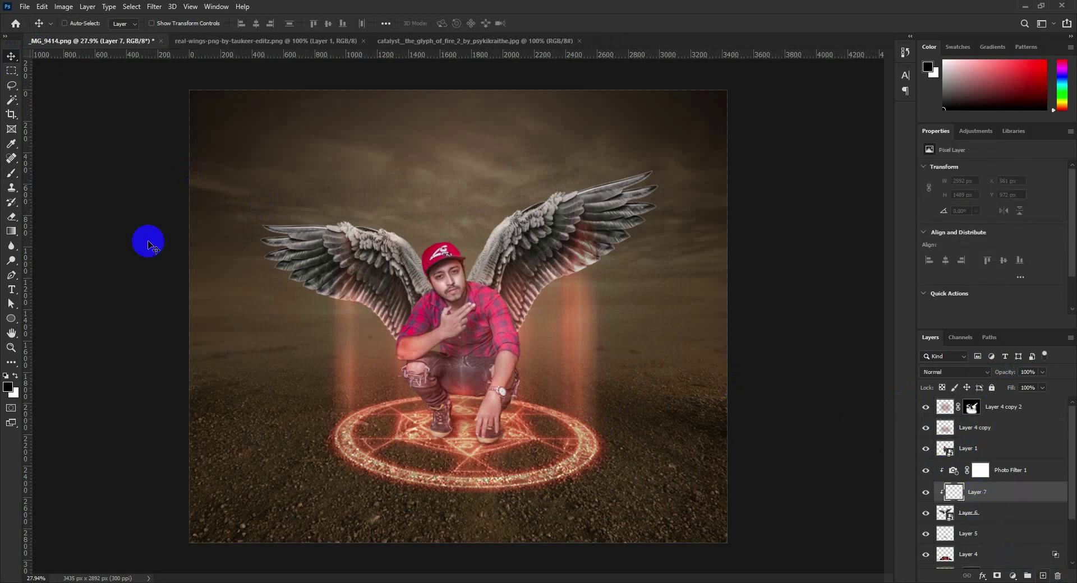
left_click(13, 144)
left_click(579, 324)
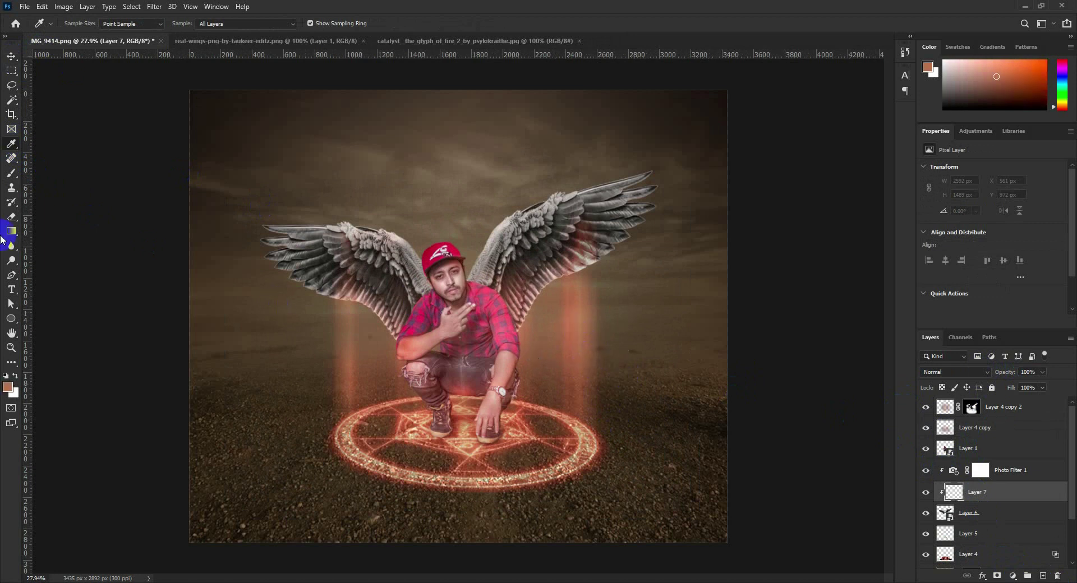
left_click(12, 174)
scroll(369, 386, "up", 1)
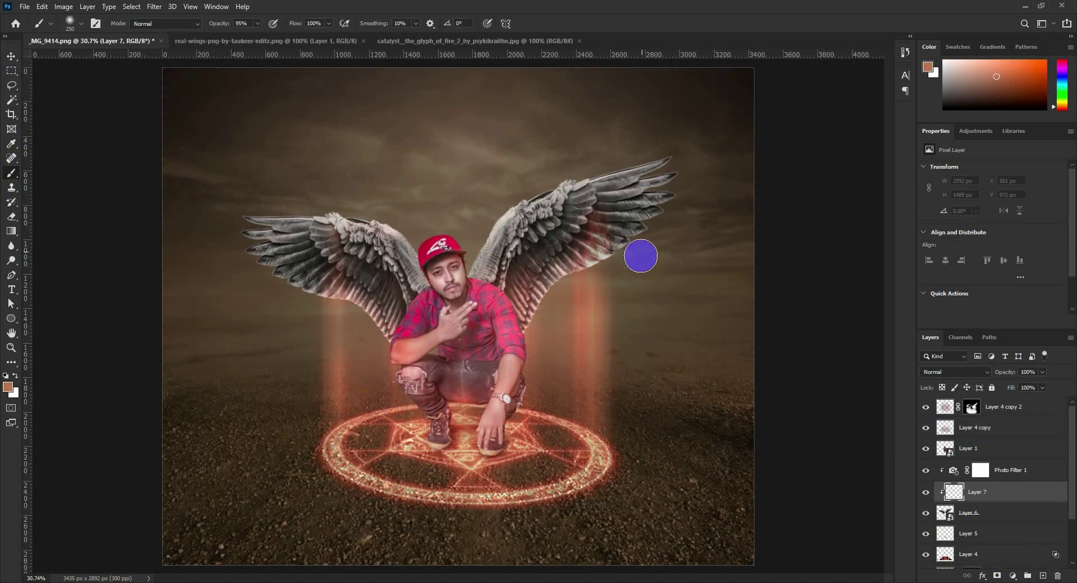
left_click_drag(644, 248, 564, 287)
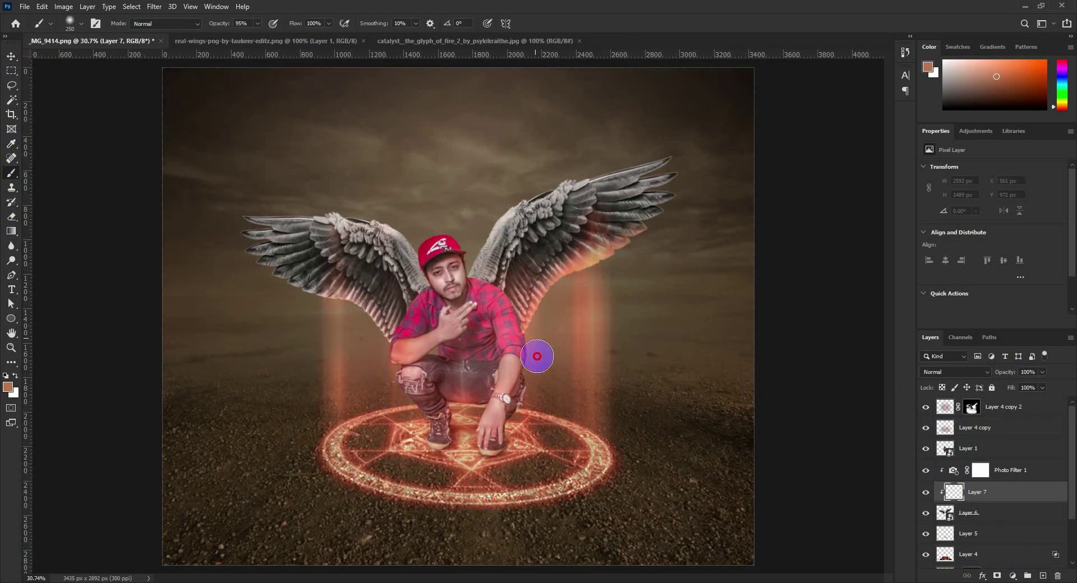
left_click_drag(537, 356, 685, 185)
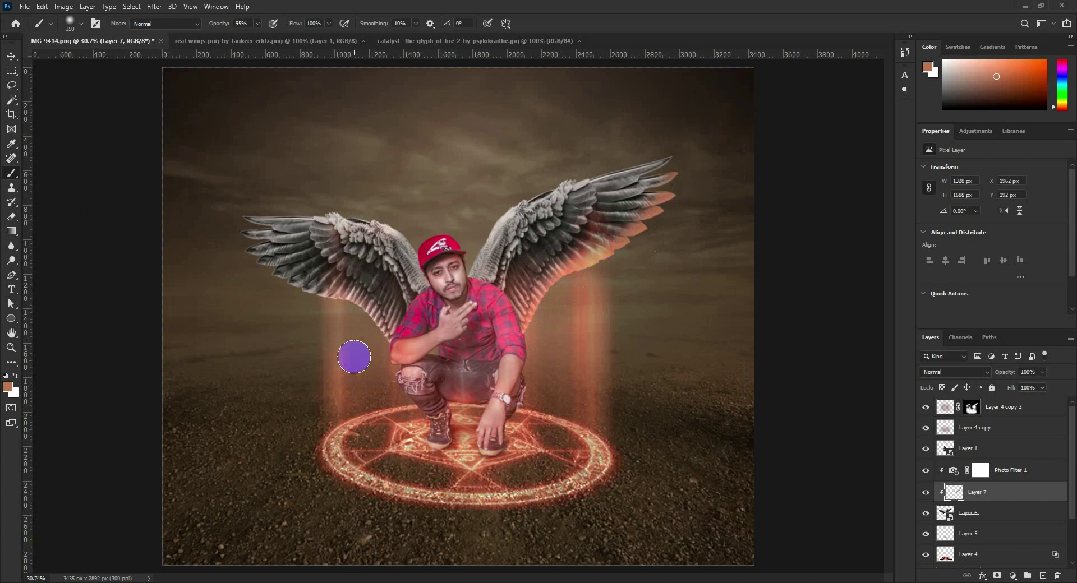
mouse_move(354, 357)
left_mouse_down()
mouse_move(315, 306)
mouse_move(252, 267)
mouse_move(190, 176)
left_mouse_up()
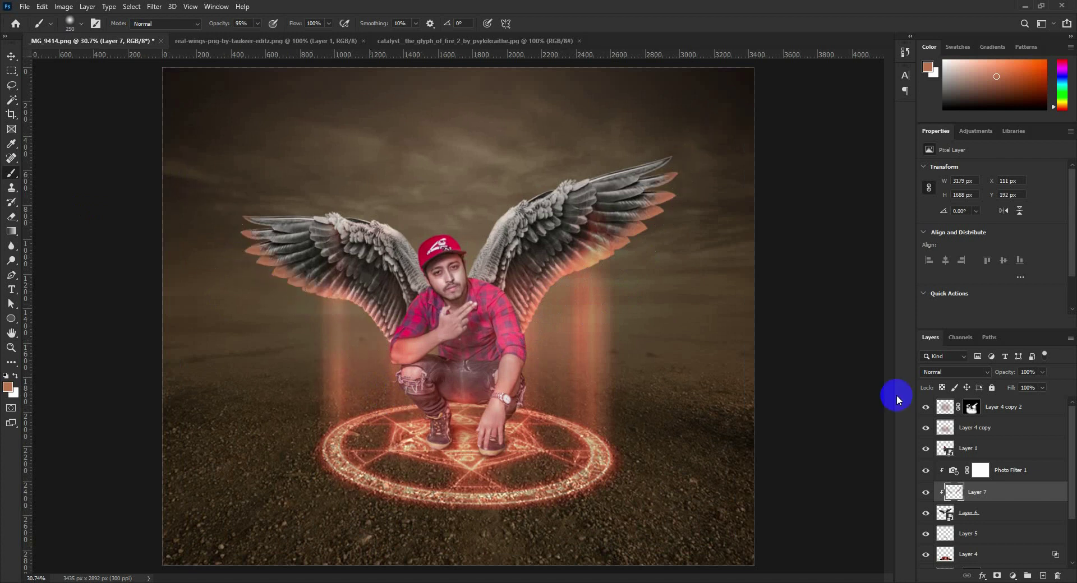
Set Layer 7 to Color Dodge at 54% opacity
left_click(931, 372)
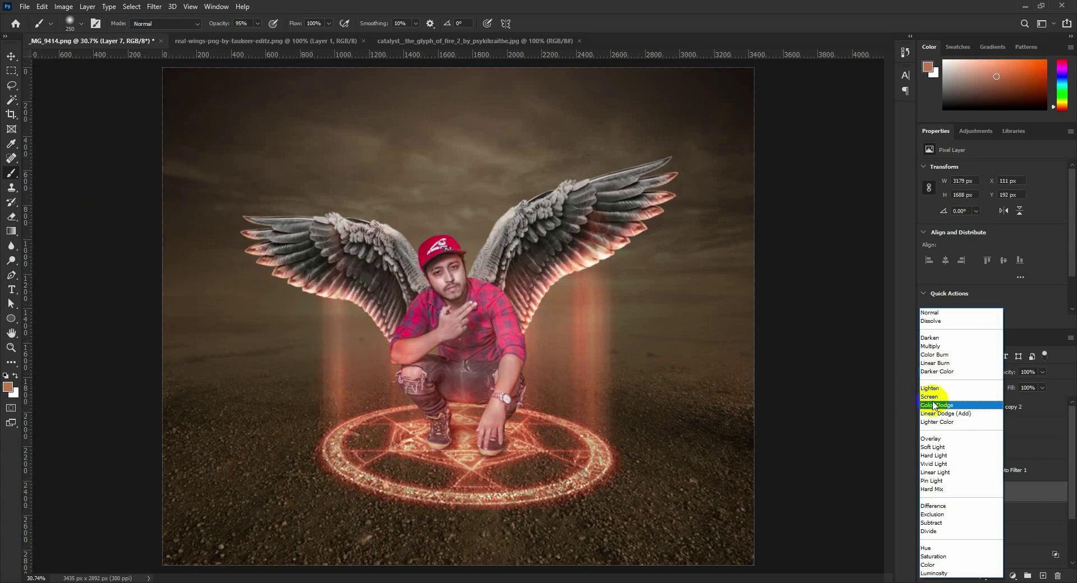
left_click(934, 404)
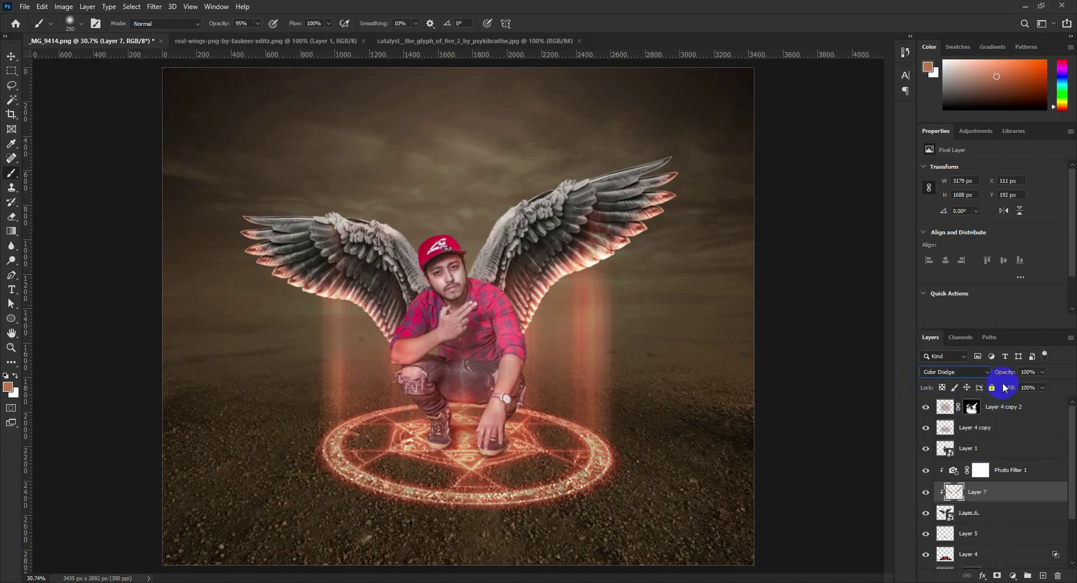
left_click_drag(988, 377, 977, 377)
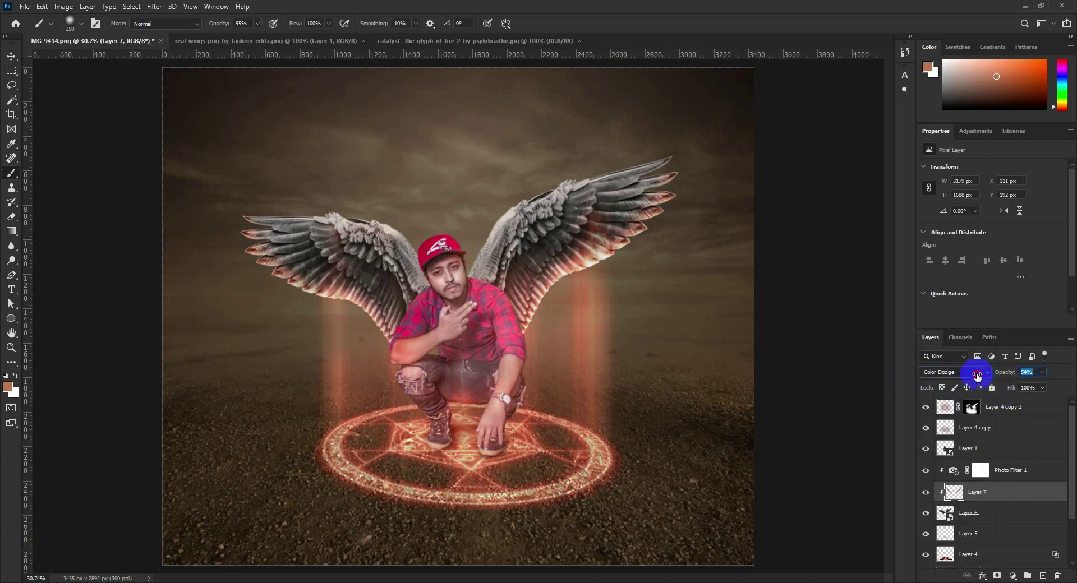
key("Return")
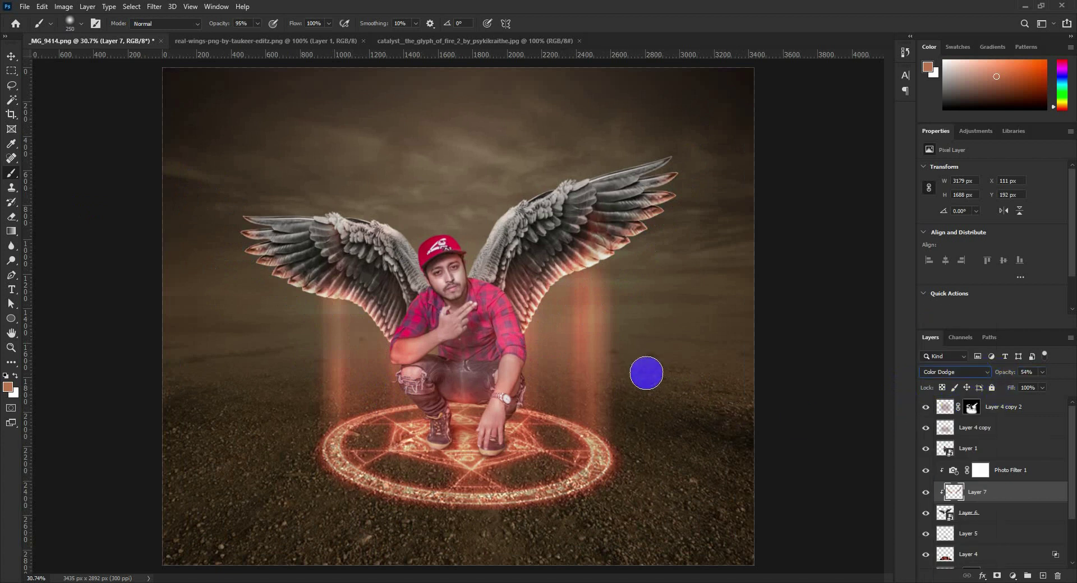
Paint pinkish glow over both wings and, with a 1200 brush, across the magic circle
left_click(985, 511)
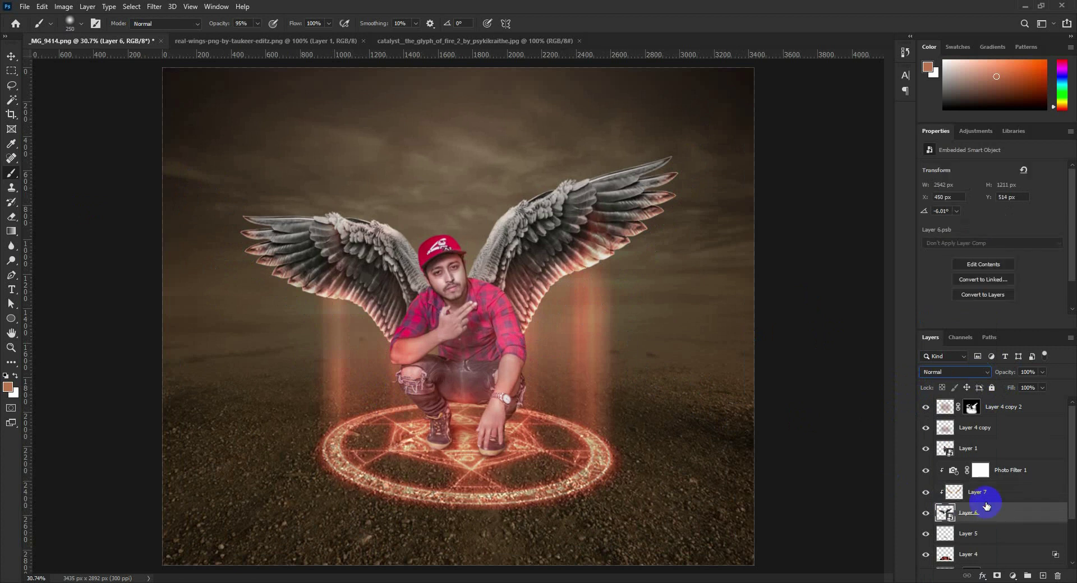
left_click(985, 493)
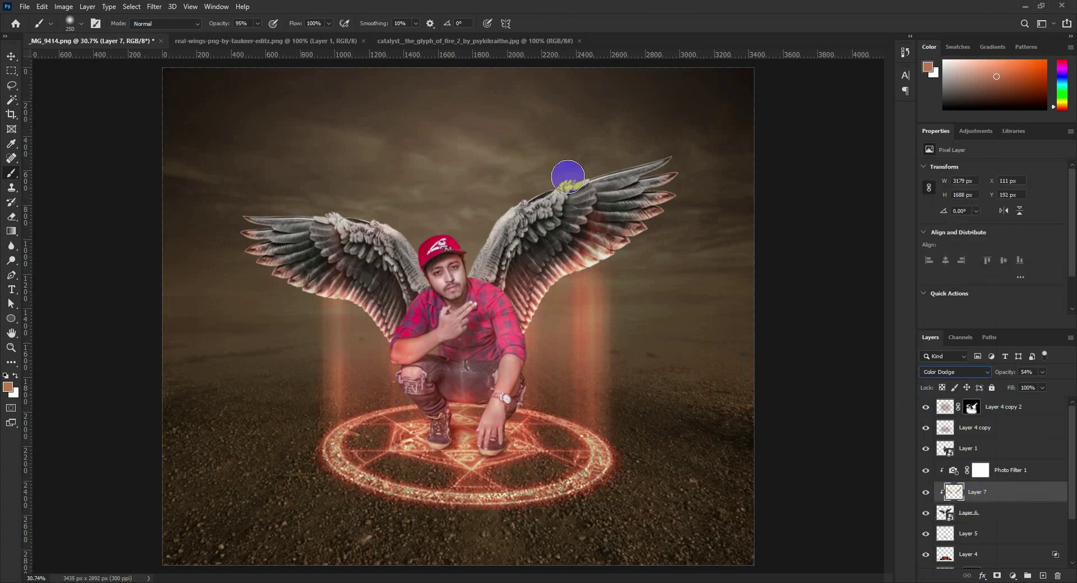
left_click_drag(578, 227, 541, 278)
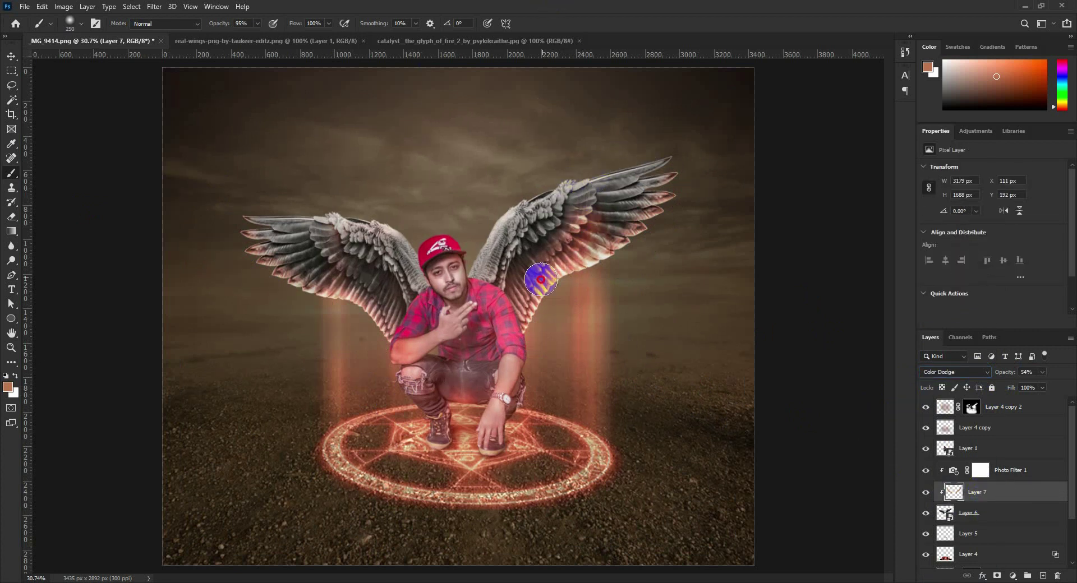
mouse_move(574, 234)
left_mouse_down()
mouse_move(621, 175)
mouse_move(659, 158)
mouse_move(610, 190)
mouse_move(679, 170)
left_mouse_up()
mouse_move(391, 252)
left_mouse_down()
mouse_move(356, 271)
mouse_move(215, 212)
left_mouse_up()
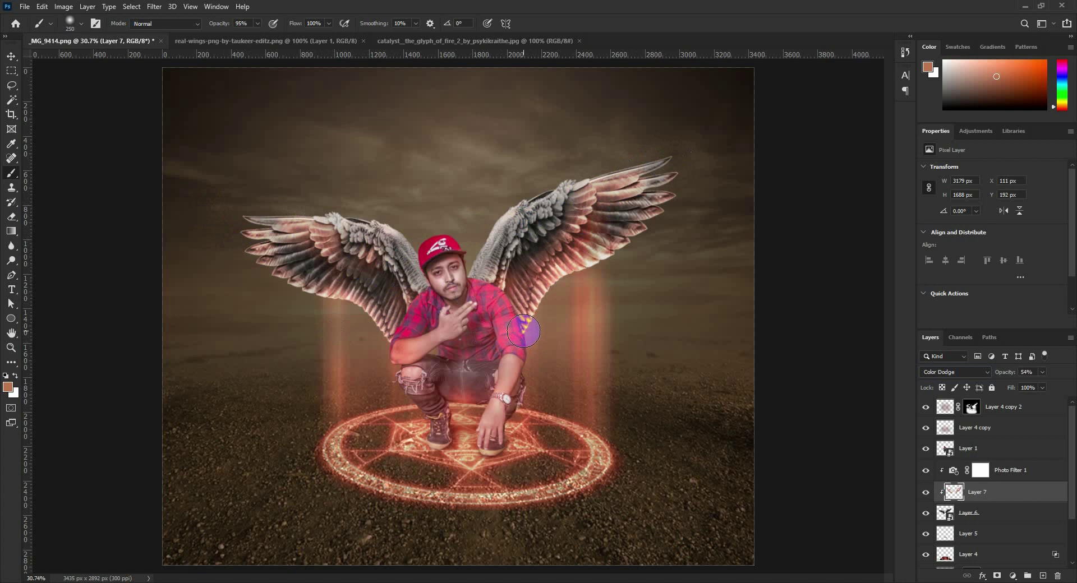
key("bracketright")
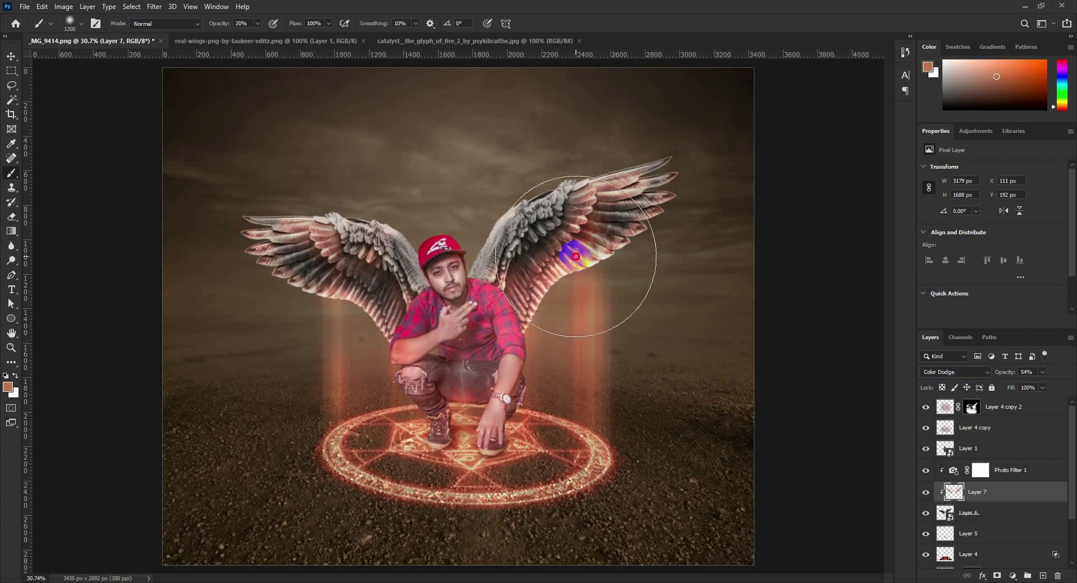
left_click(251, 274)
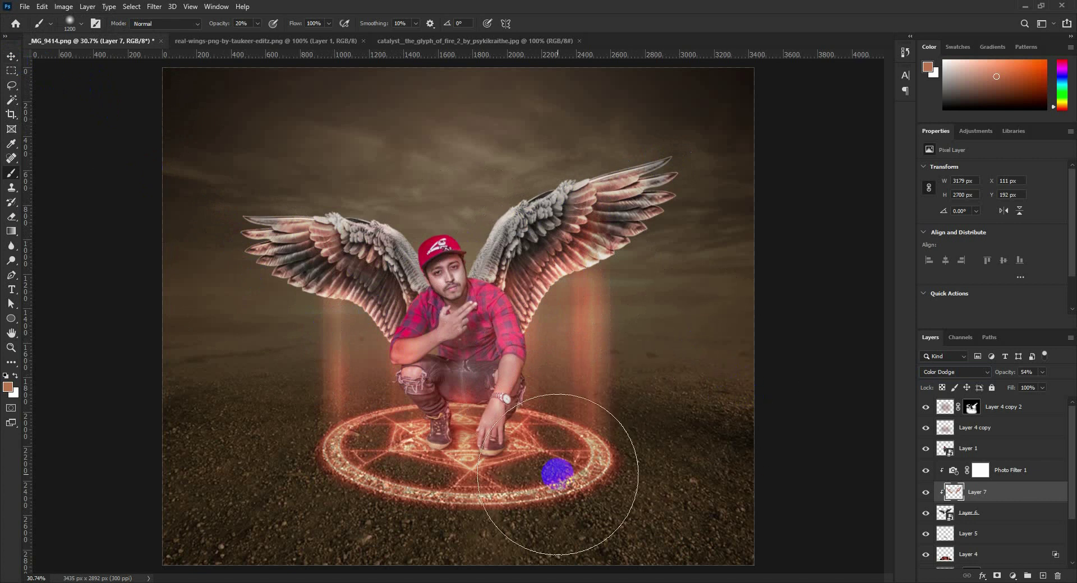
left_click_drag(718, 393, 360, 457)
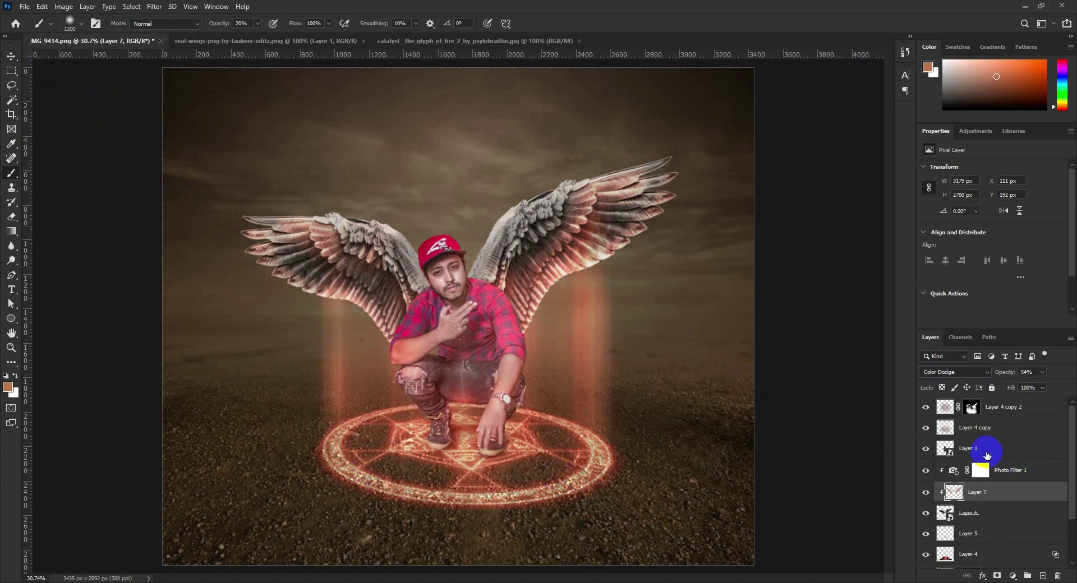
Add Layer 8 clipped to Layer 1 and paint orange glow around the man's foot
left_click(987, 455)
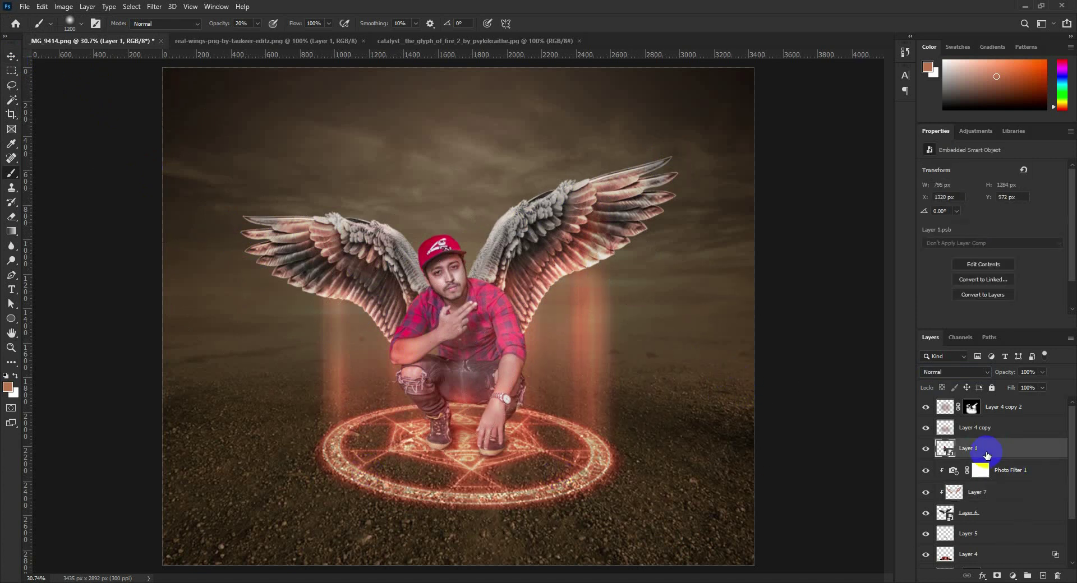
left_click(1043, 576)
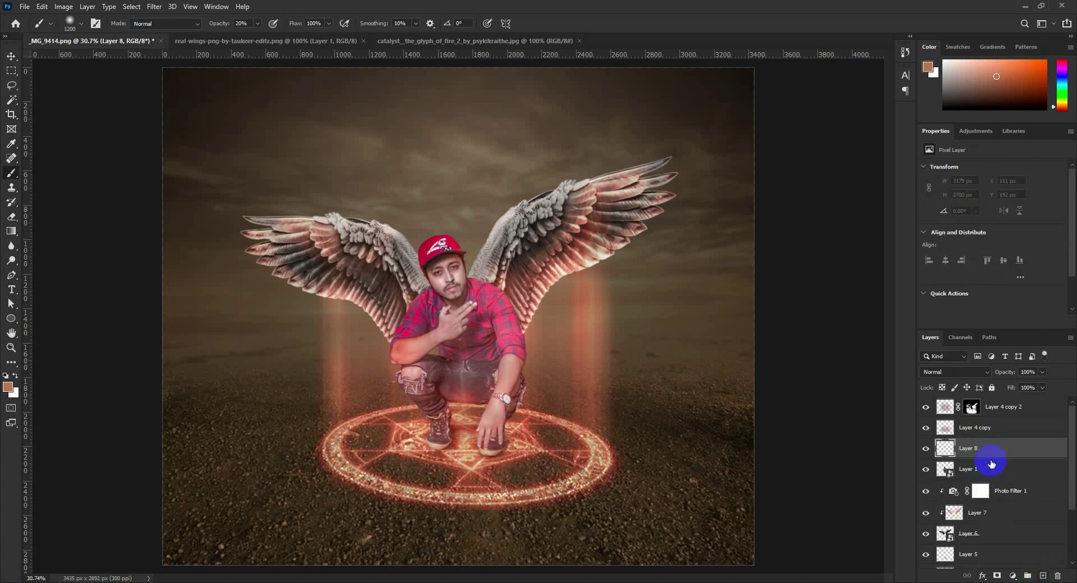
left_click(993, 456, "alt")
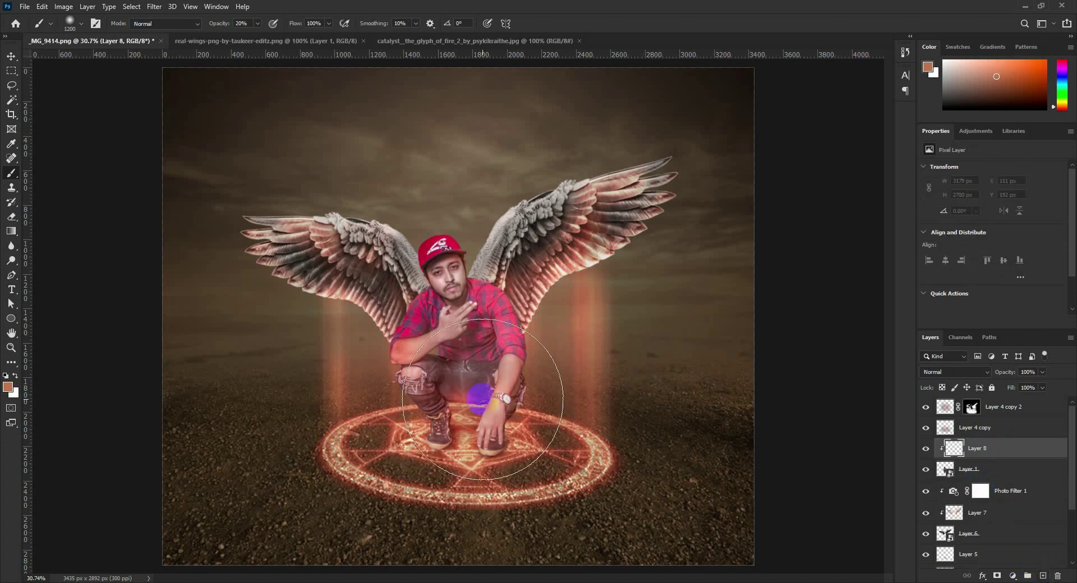
key("bracketleft")
key("bracketleft")
key("bracketleft")
key("bracketleft")
key("bracketleft")
key("bracketleft")
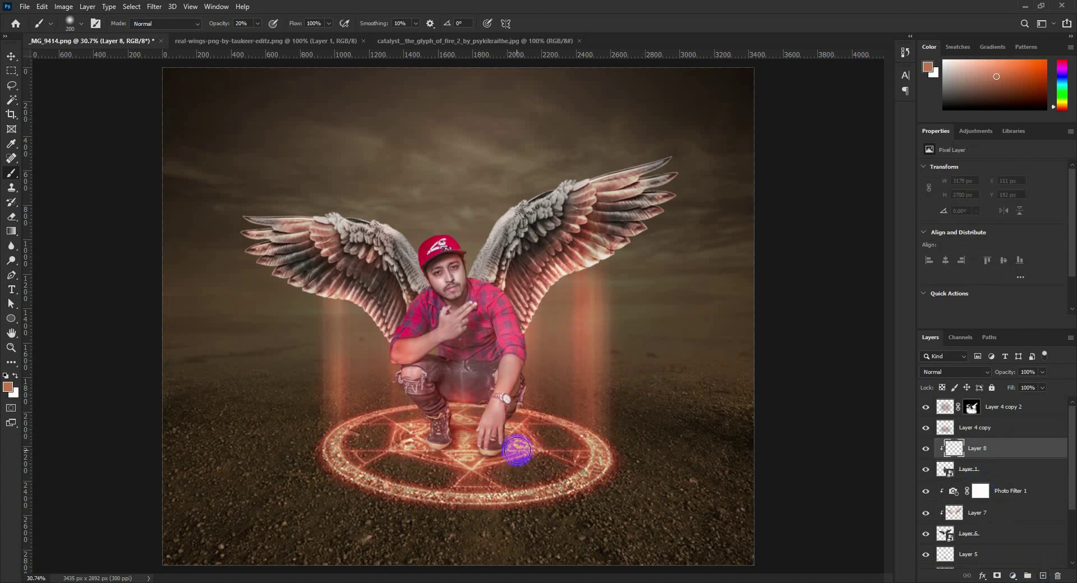
mouse_move(515, 443)
left_mouse_down()
mouse_move(485, 463)
mouse_move(516, 446)
mouse_move(546, 306)
left_mouse_up()
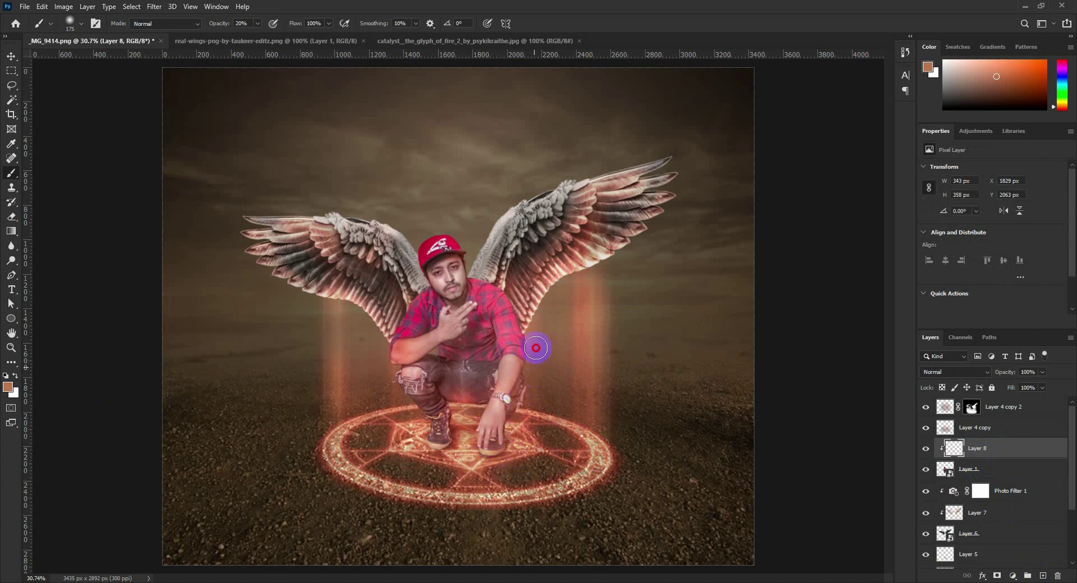
With a 125 px brush at 100%, paint rim light along the right arm and set Color Dodge
left_click_drag(217, 24, 249, 24)
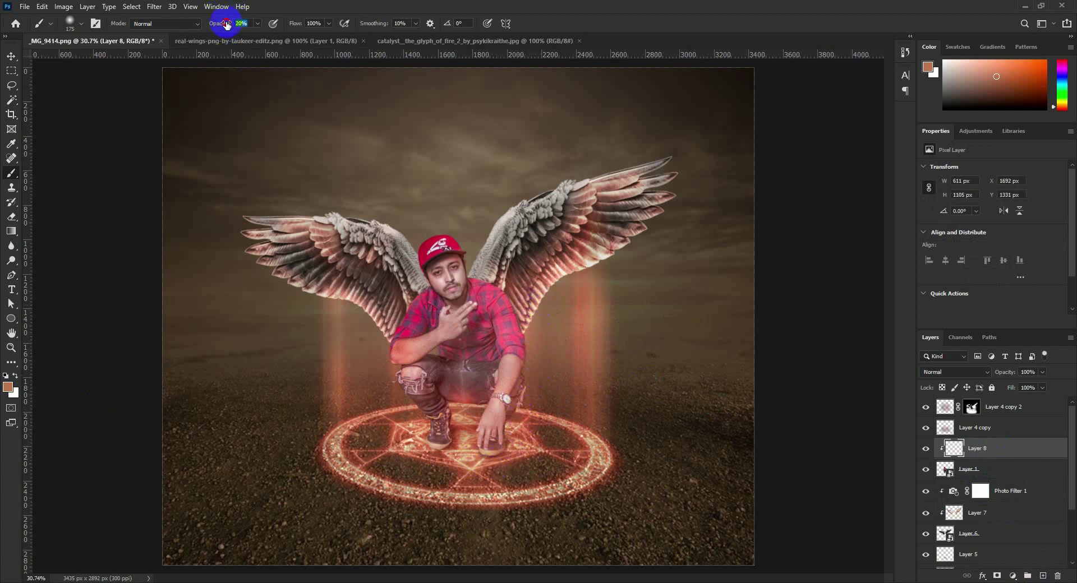
type("100")
key("bracketleft")
key("bracketleft")
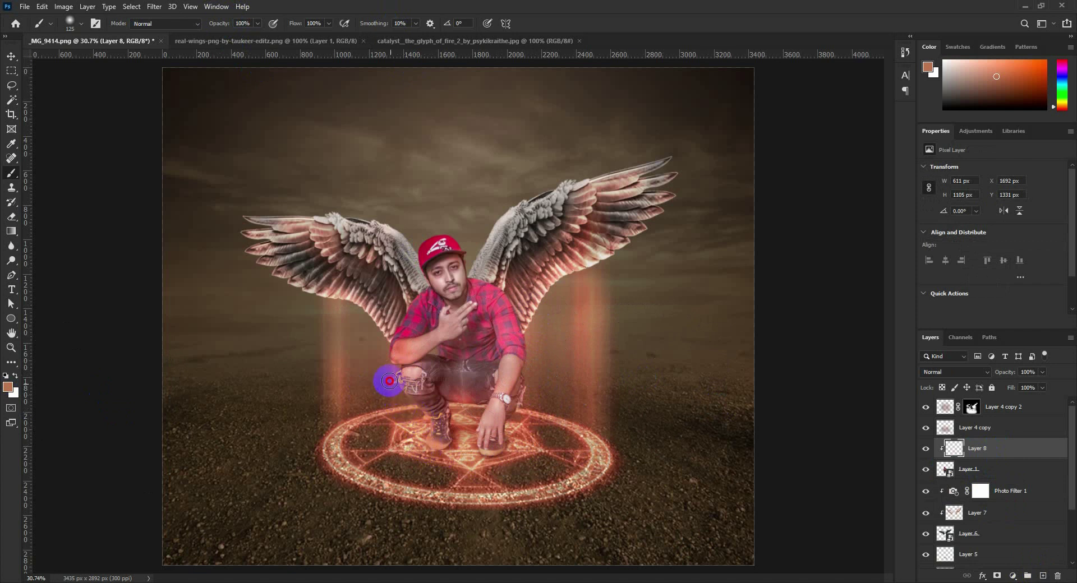
left_click_drag(396, 369, 380, 359)
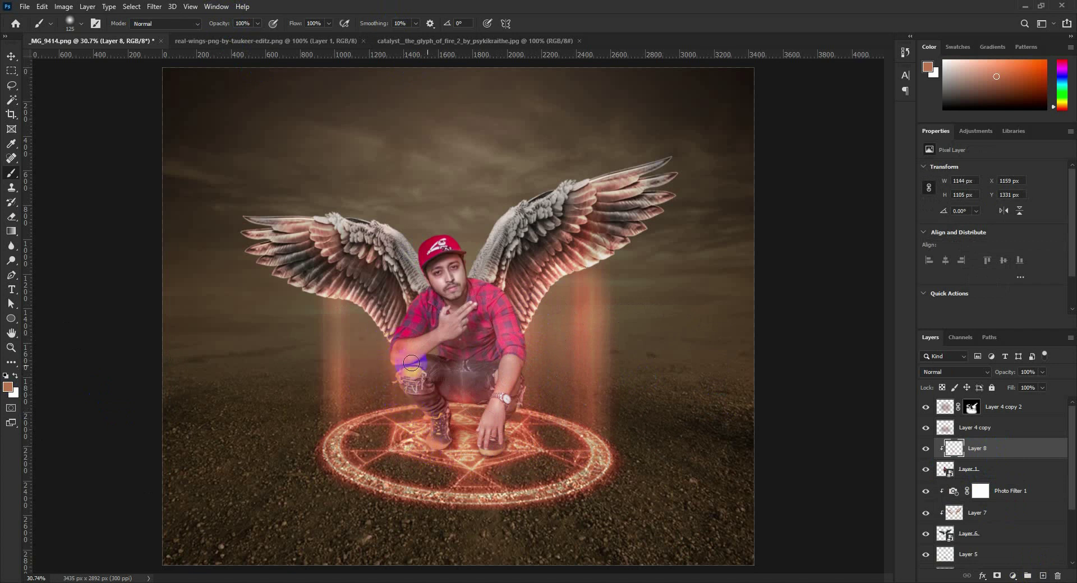
left_click(523, 359)
left_click_drag(531, 355, 525, 416)
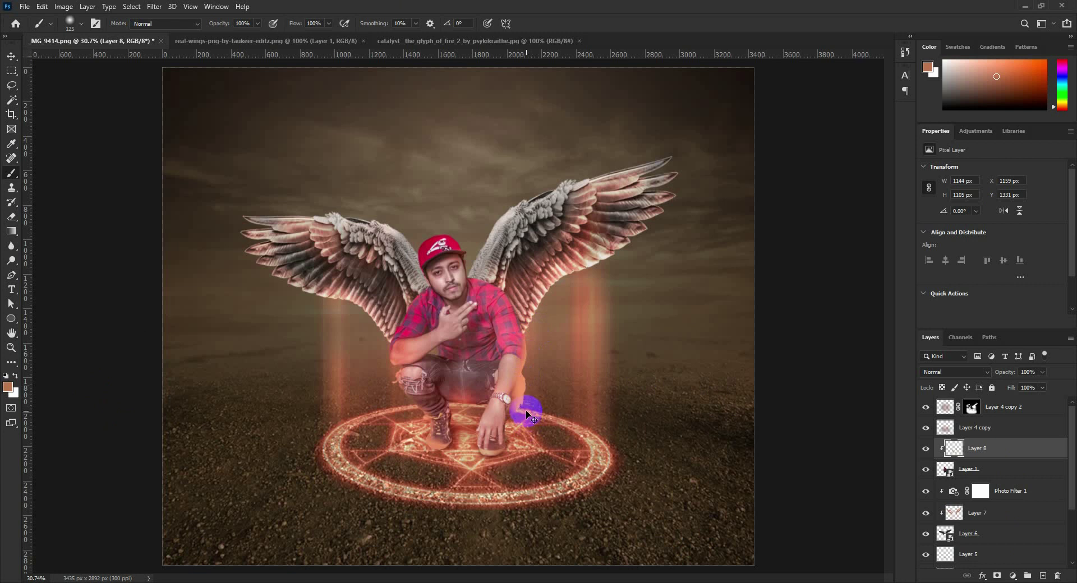
left_click(536, 389)
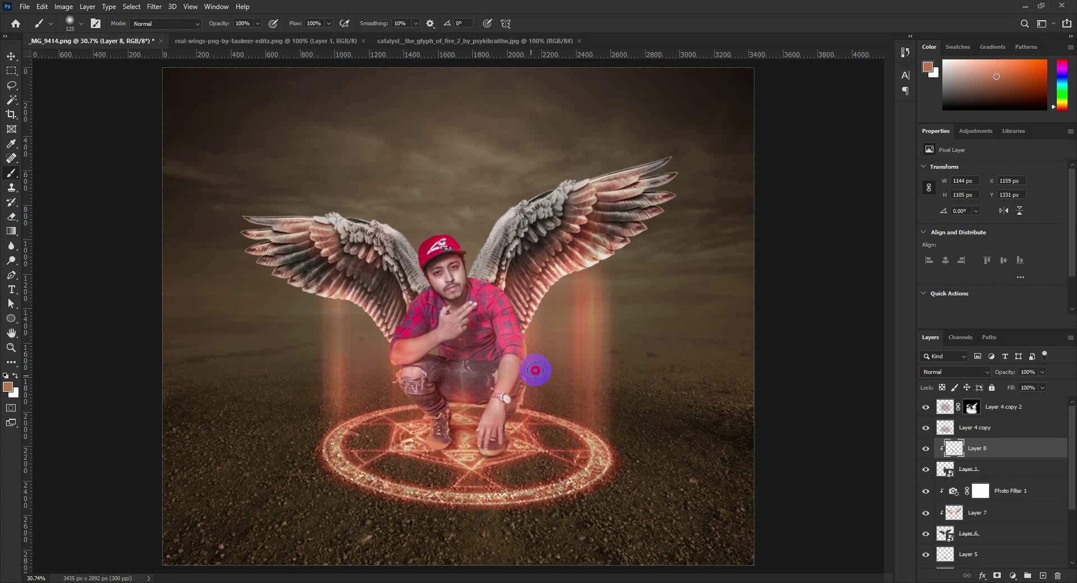
left_click_drag(535, 370, 542, 345)
left_click(967, 372)
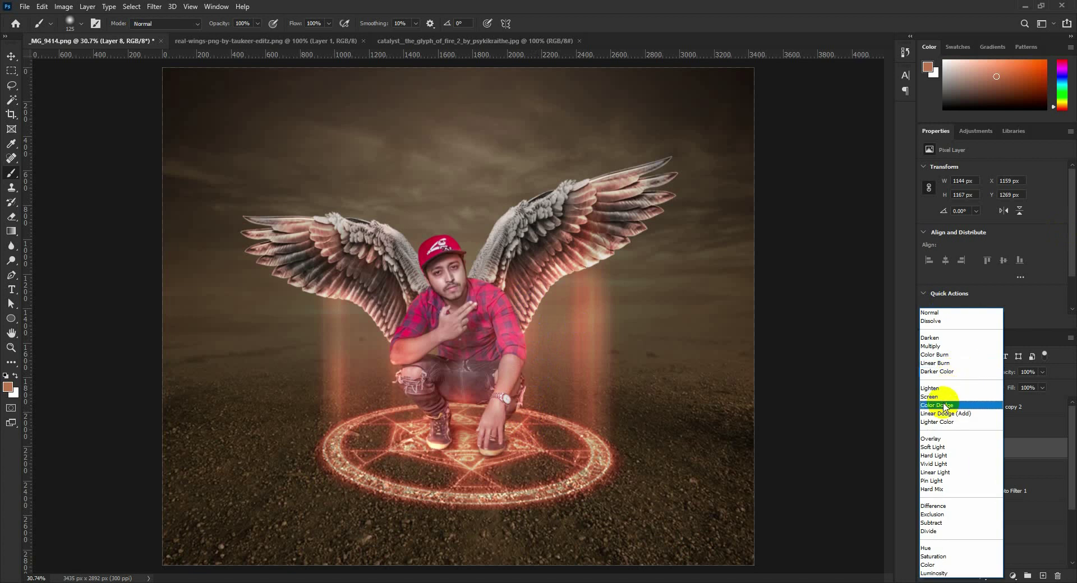
left_click(944, 405)
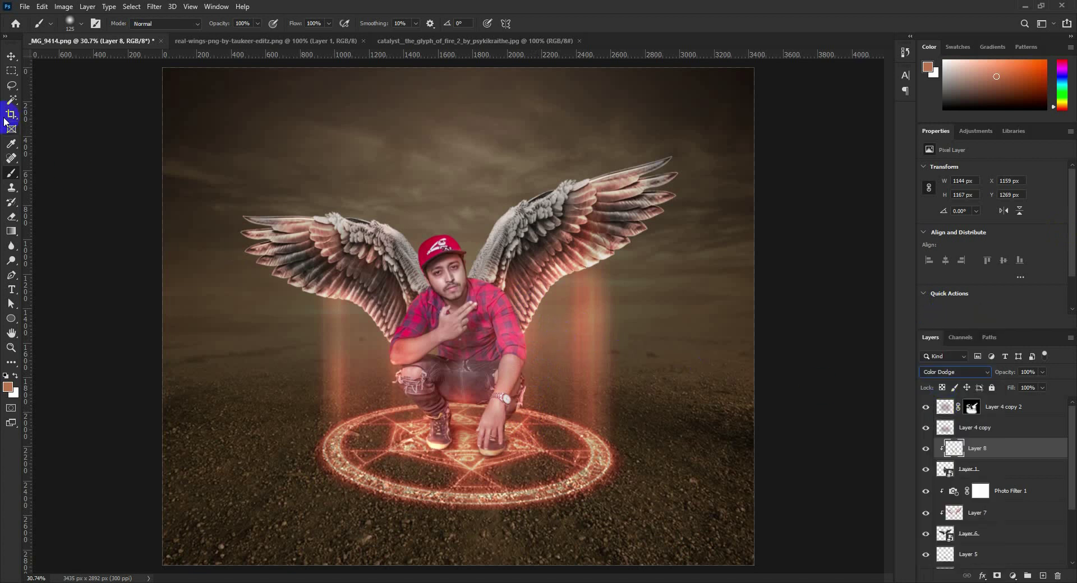
Add a new Layer 9 directly above Layer 5
left_click(10, 57)
scroll(527, 352, "down", 2)
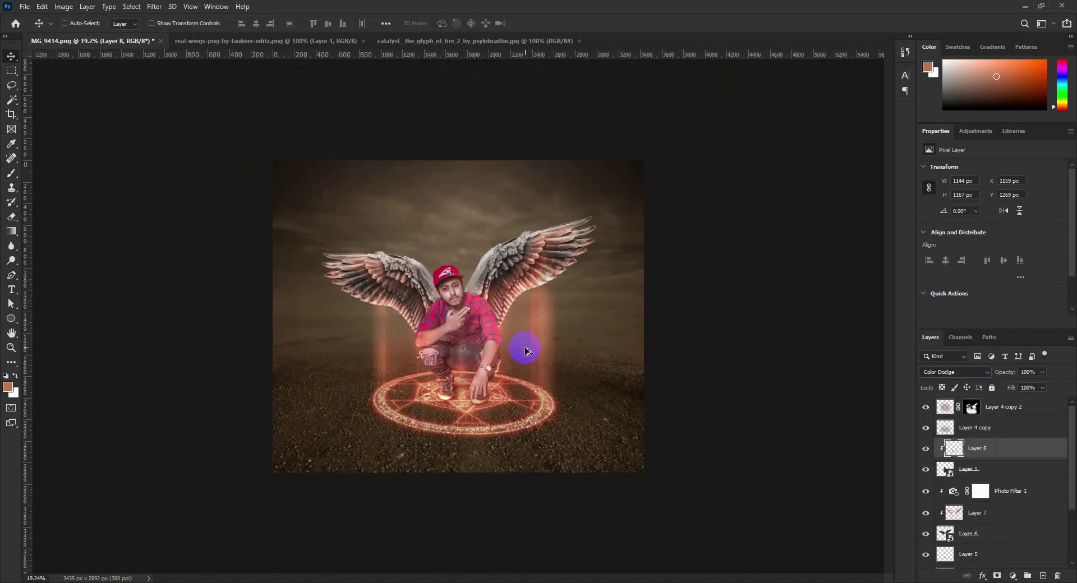
scroll(527, 352, "down", 1)
scroll(530, 354, "up", 1)
scroll(979, 537, "down", 2)
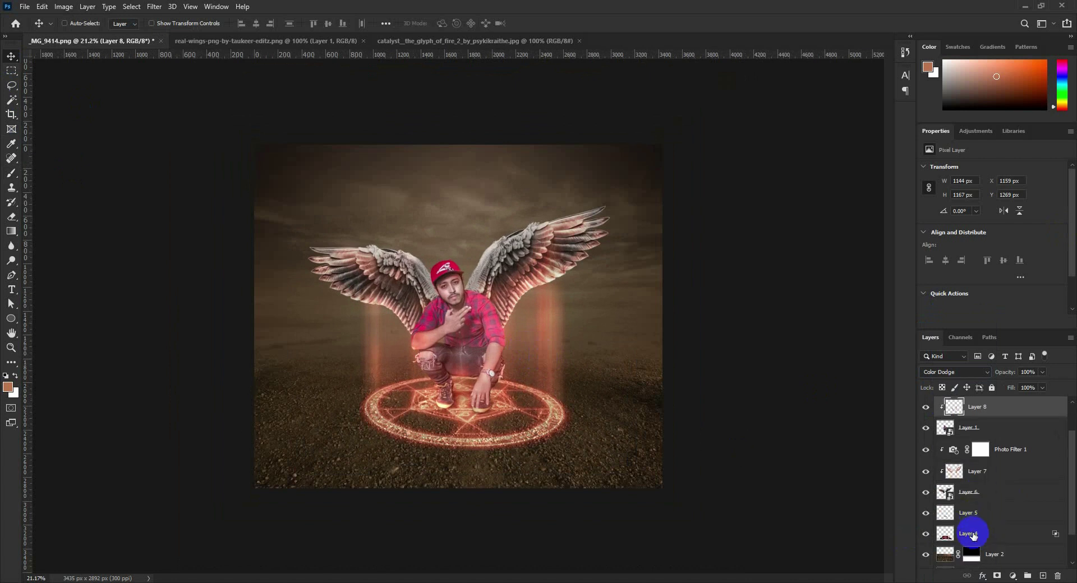
left_click(976, 511)
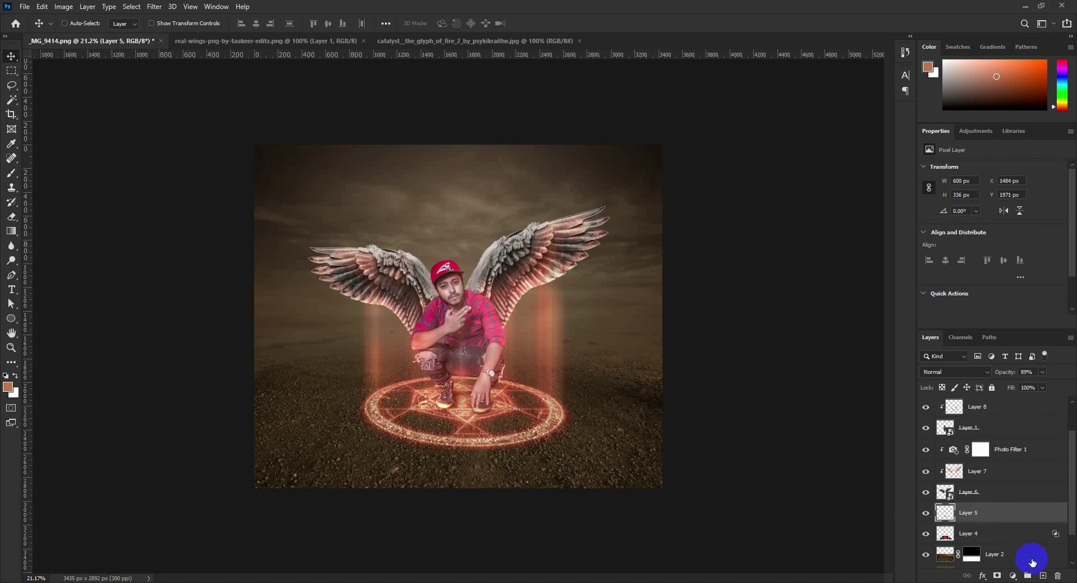
left_click(1042, 576)
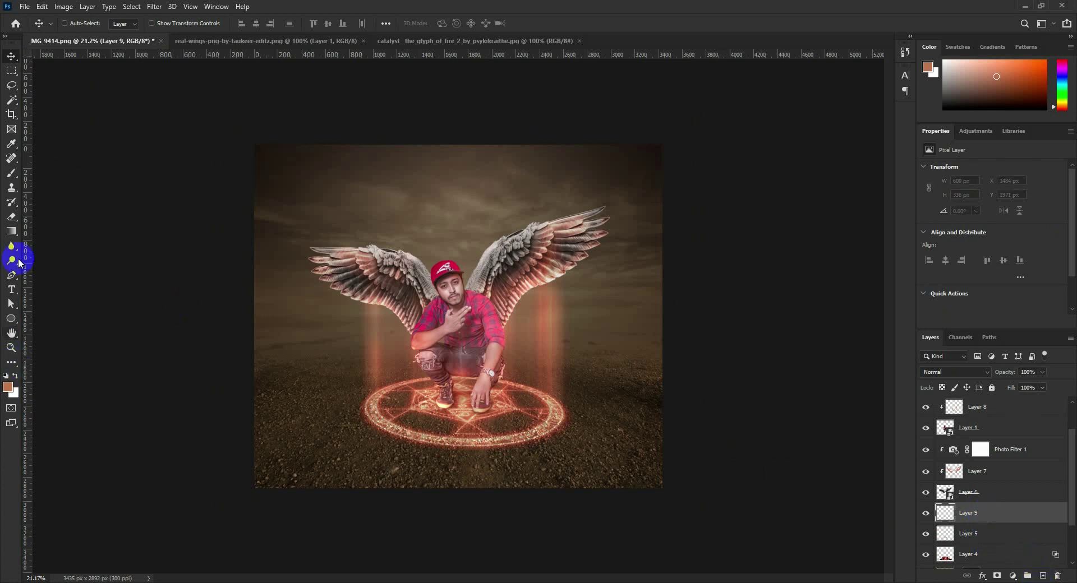
With a 2500 px brush, make Layer 9 a Color Dodge glow at 46% opacity
left_click(11, 178)
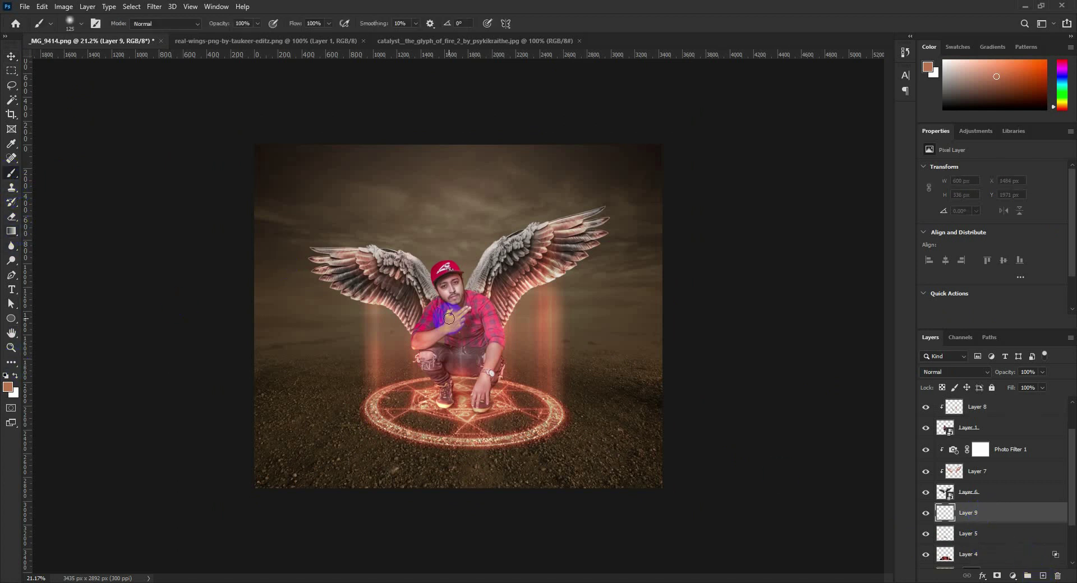
key("bracketright")
key("bracketright")
key("bracketright")
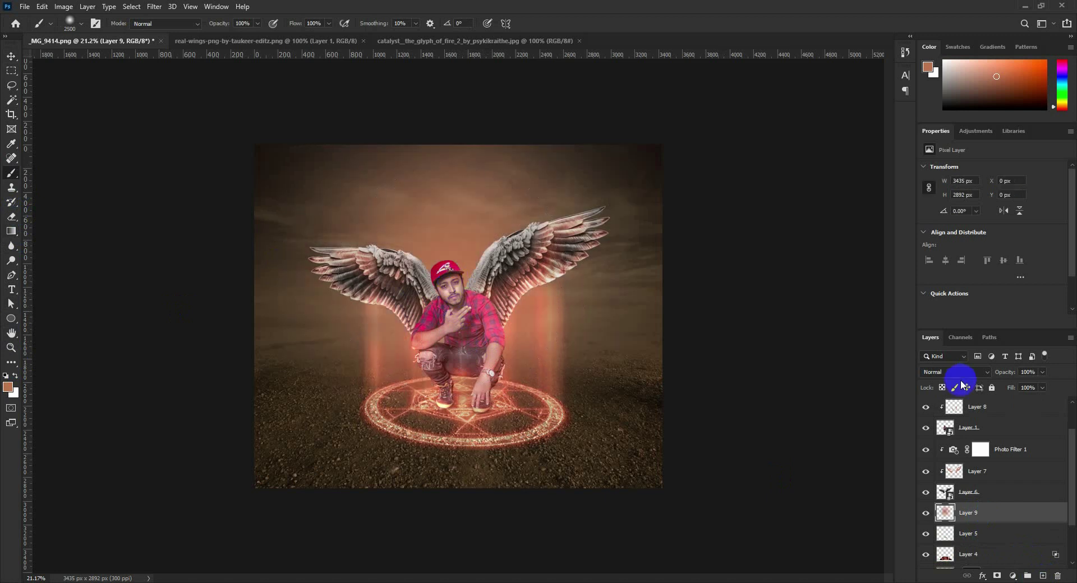
left_click(955, 372)
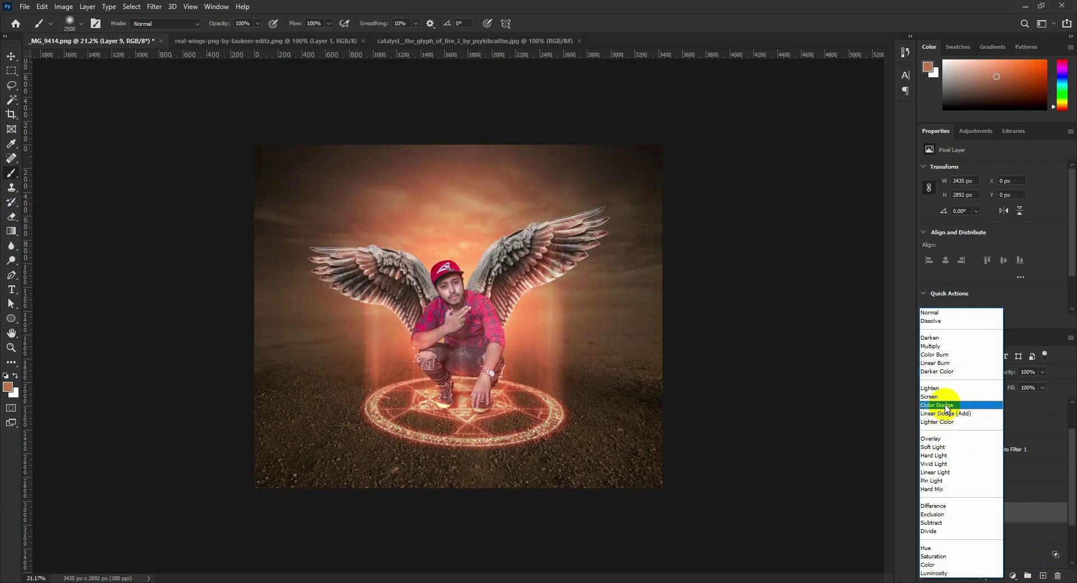
left_click(946, 405)
left_click_drag(1004, 373, 976, 373)
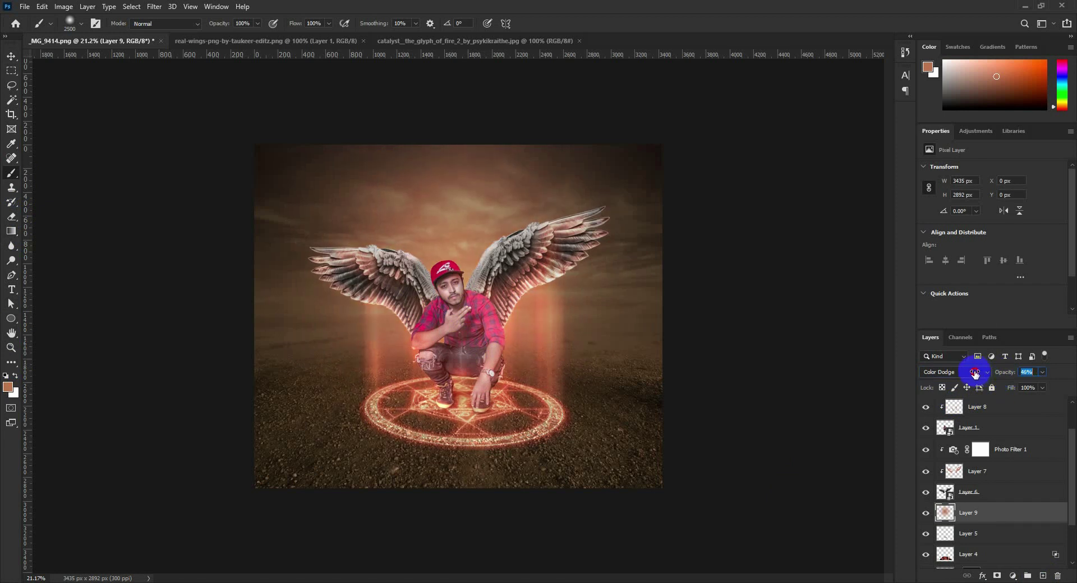
left_click(11, 57)
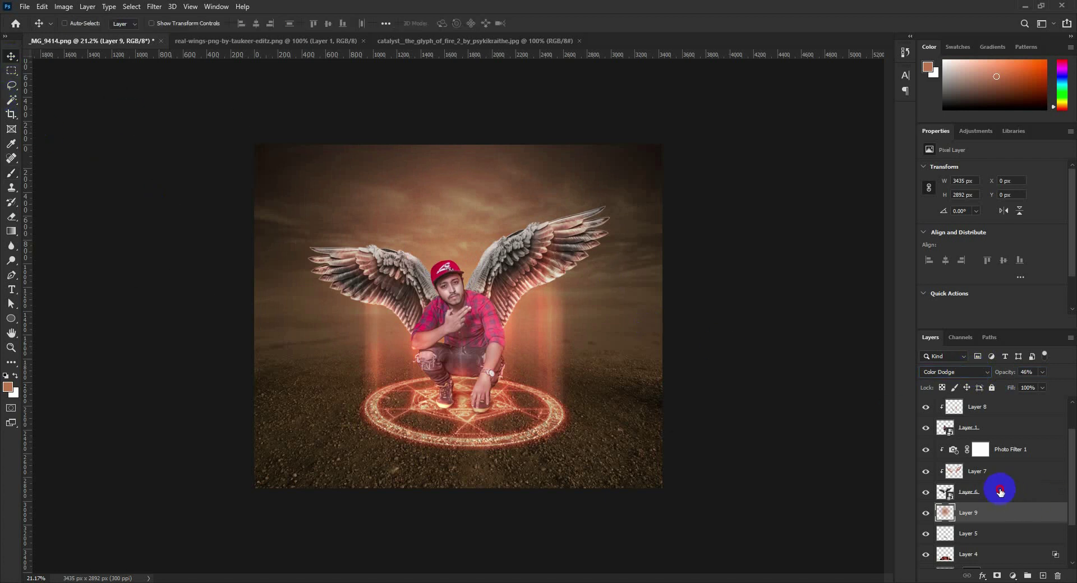
Set the wings' Photo Filter 1 to the Red filter at 39% density
left_click(995, 492)
left_click(953, 450)
left_click(973, 167)
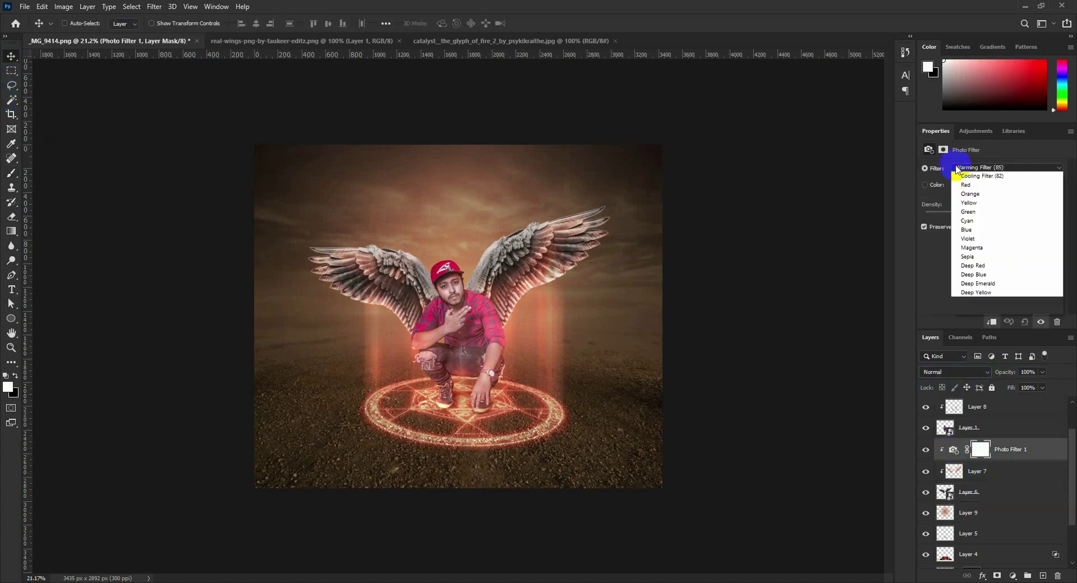
left_click(967, 231)
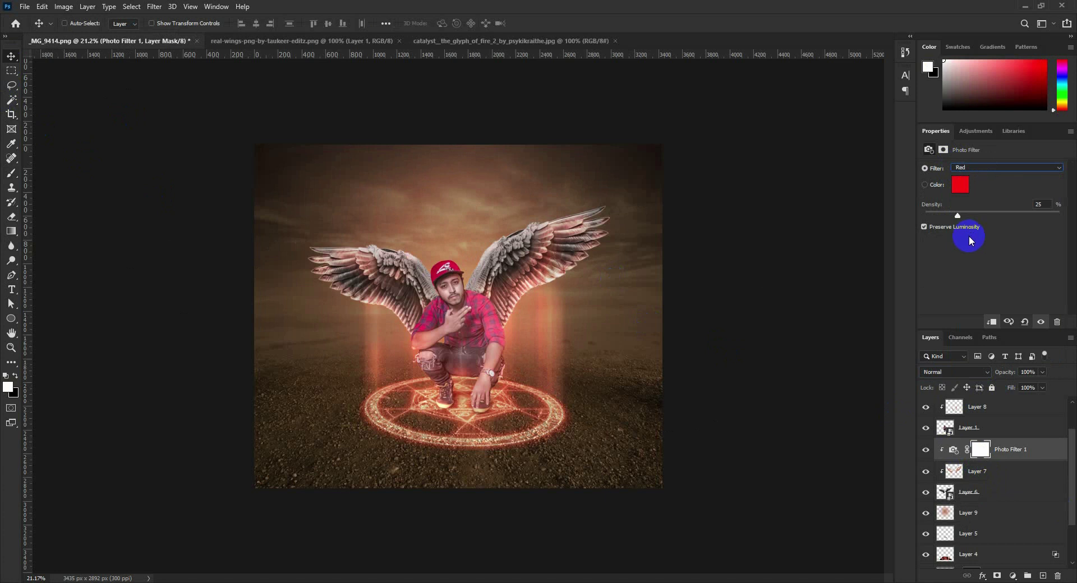
left_click_drag(961, 218, 986, 217)
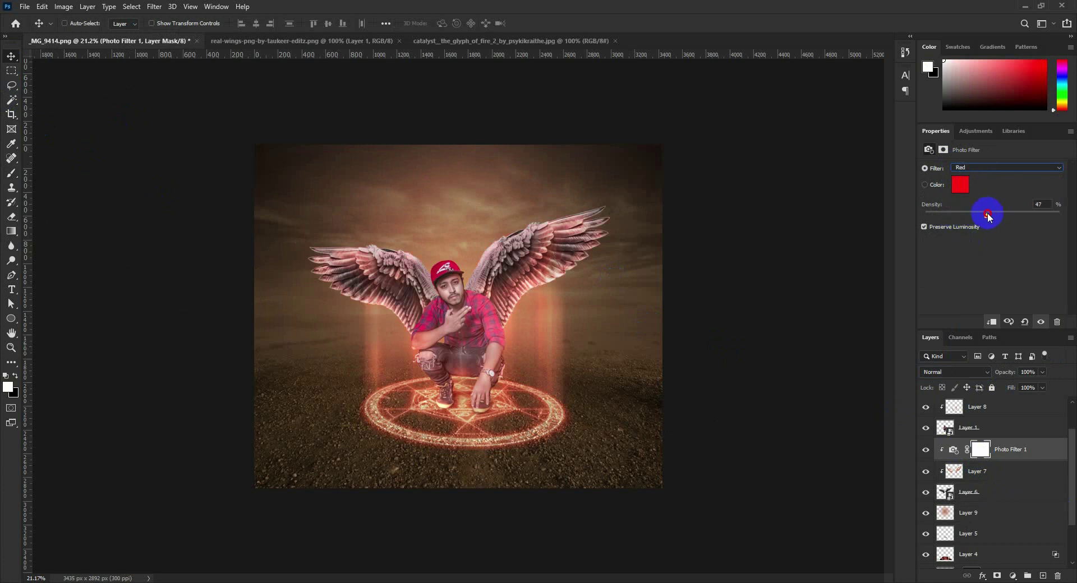
left_click_drag(989, 216, 977, 220)
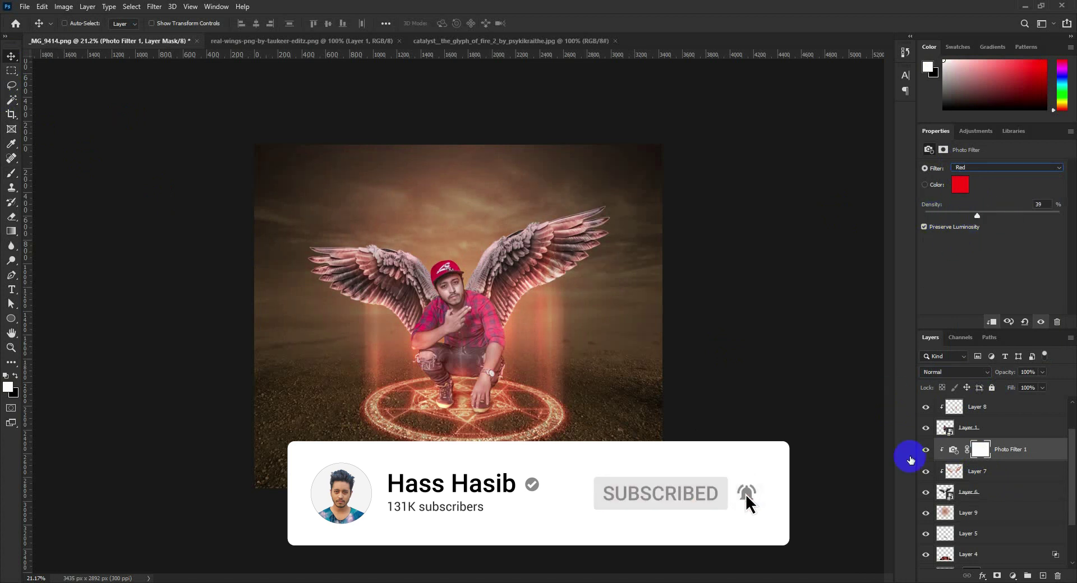
left_click(956, 473)
left_click(966, 498)
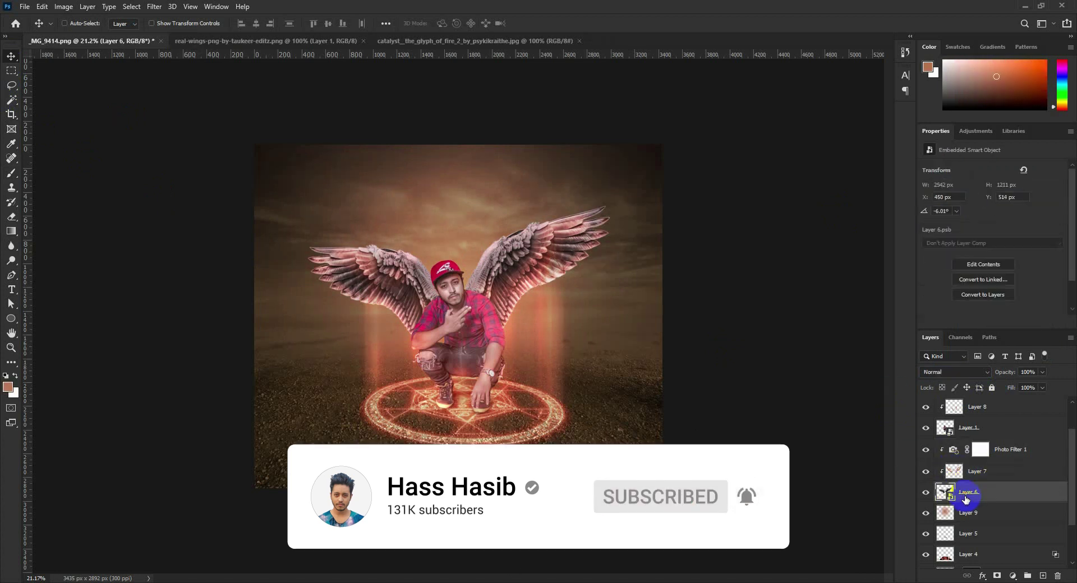
Apply Color Balance to the wings: midtones +14/0/-37, highlights +13/0/-17
left_click(64, 7)
left_click(202, 105)
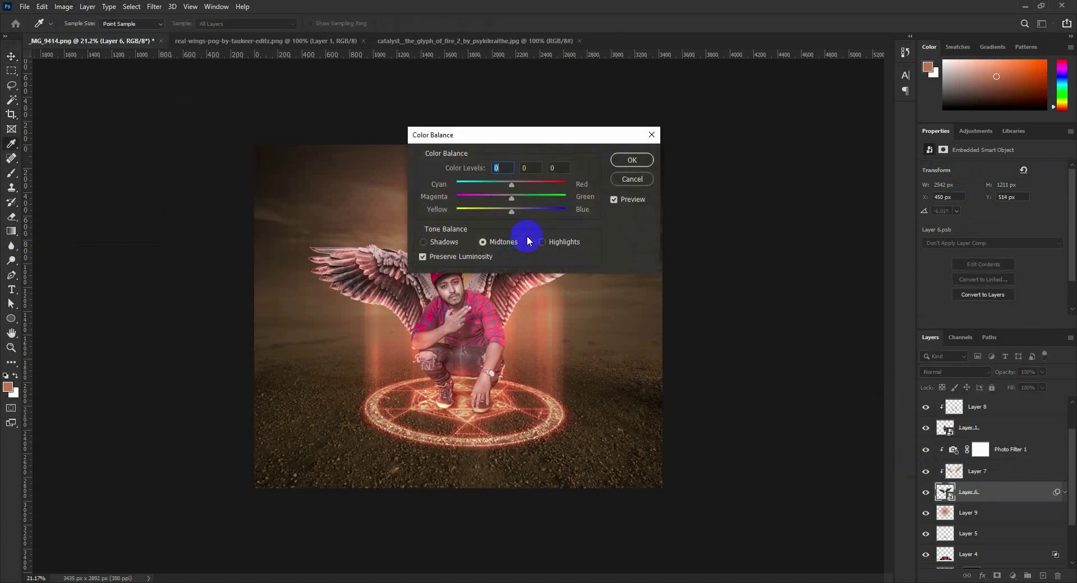
left_click_drag(529, 142, 645, 148)
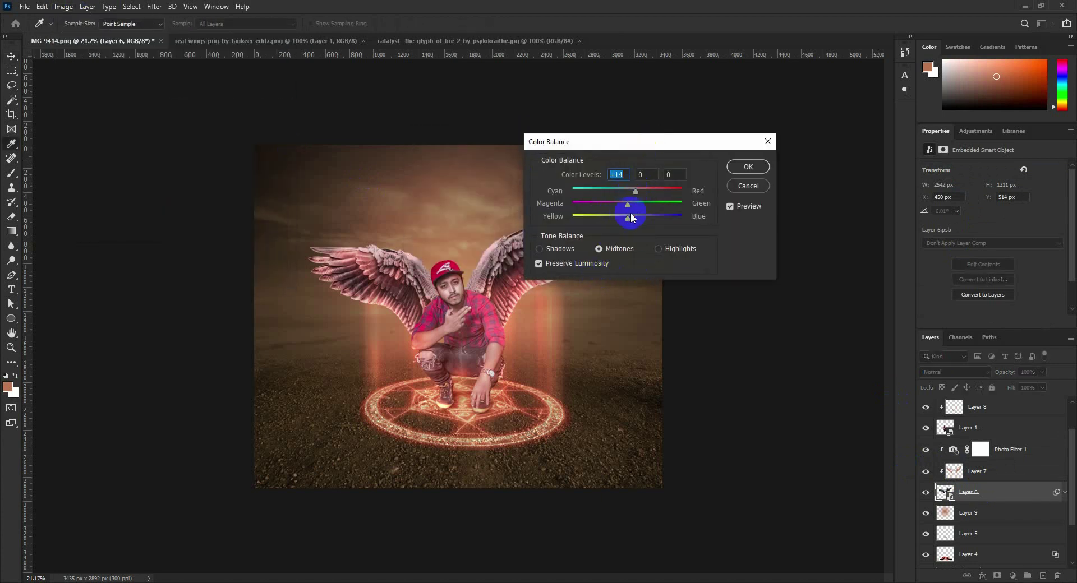
mouse_move(631, 218)
left_mouse_down()
mouse_move(596, 224)
mouse_move(609, 222)
left_mouse_up()
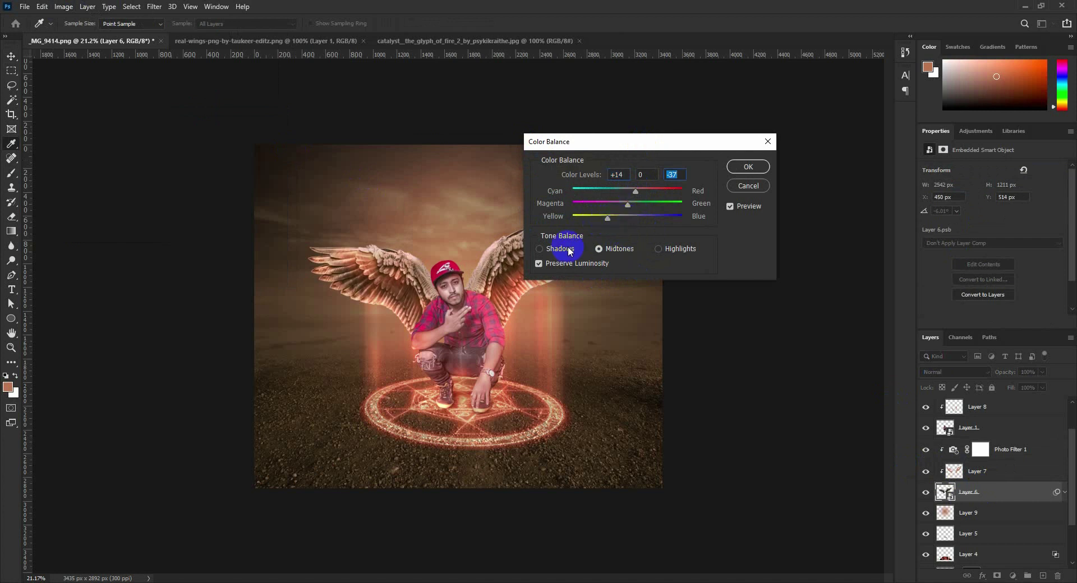
left_click(658, 248)
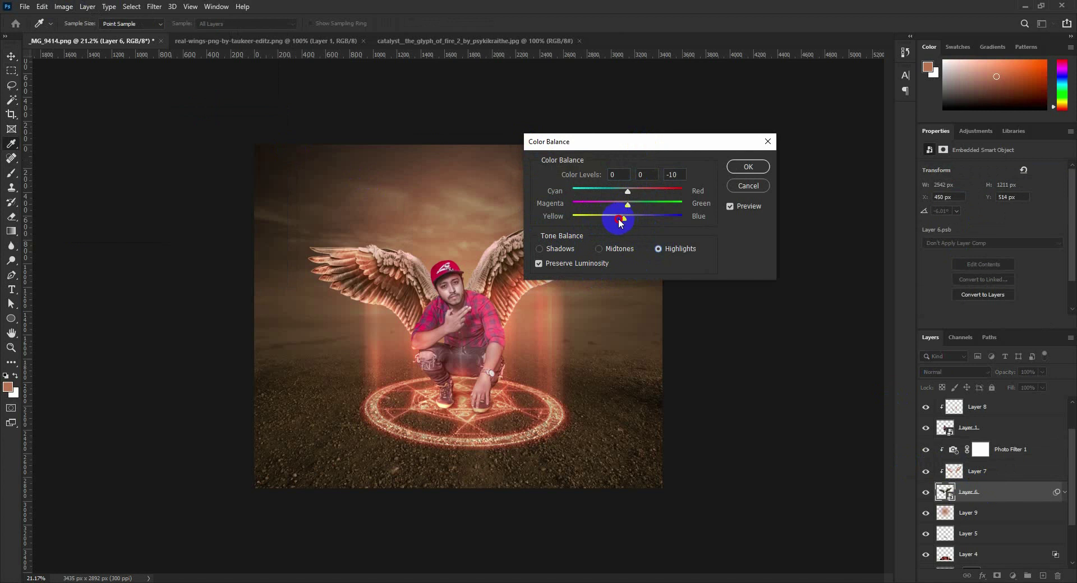
left_click(619, 219)
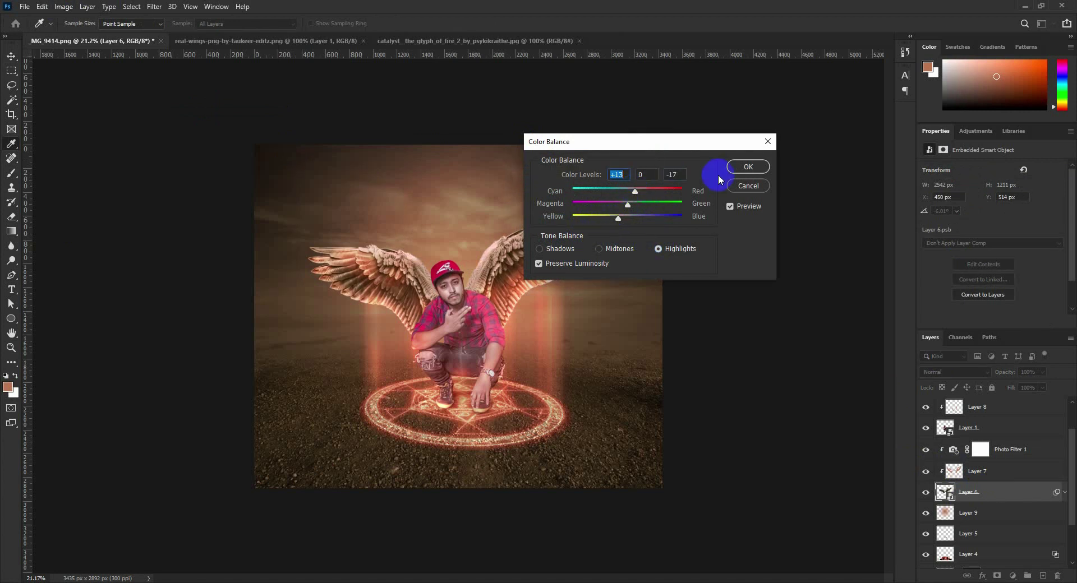
left_click(748, 167)
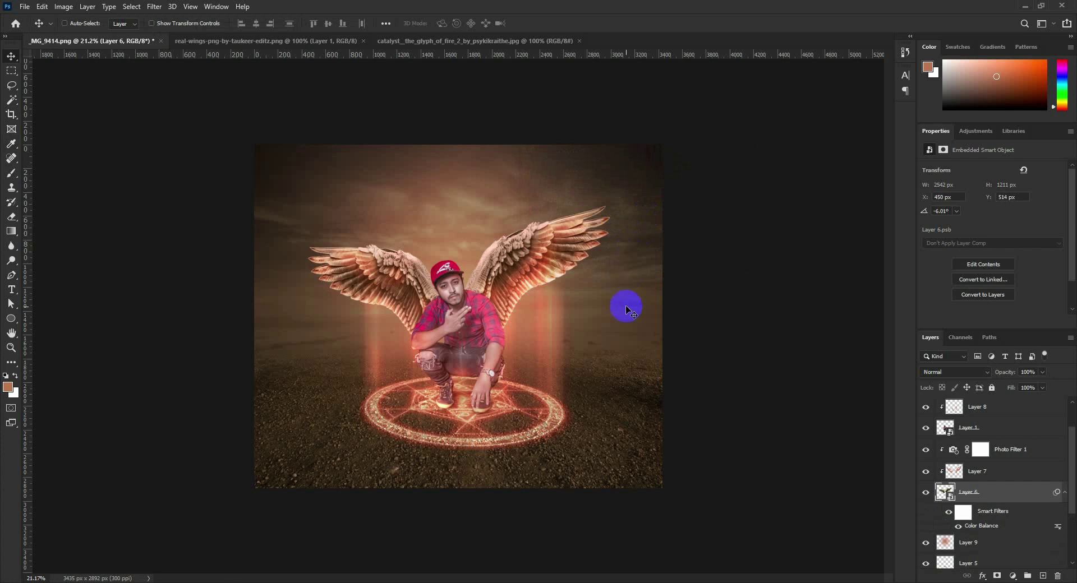
scroll(572, 318, "up", 1)
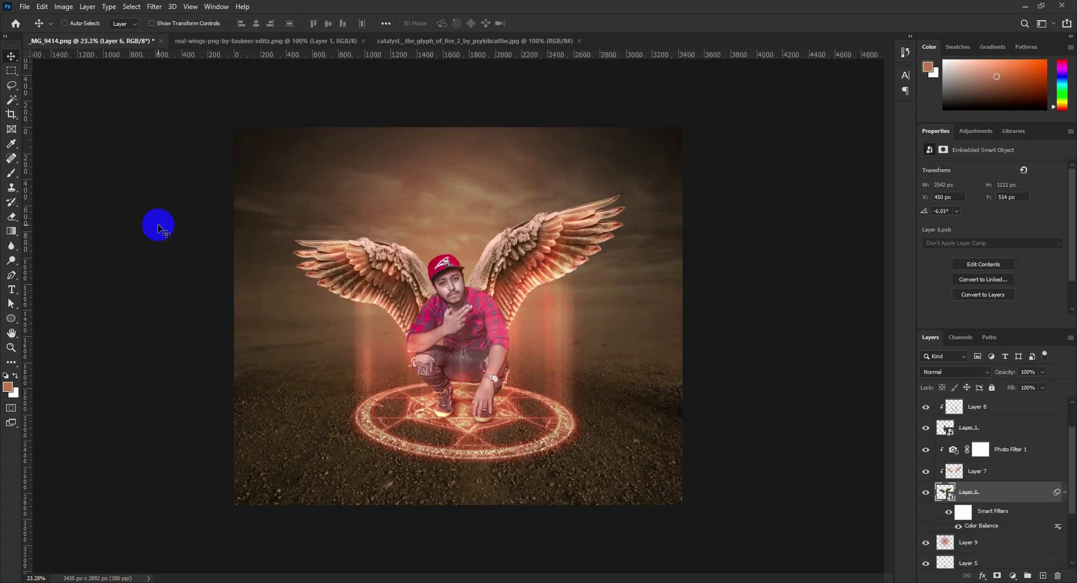
Collapse Layer 6's filters, duplicate Layer 4 and set the copy's opacity to 66%
scroll(352, 238, "down", 3)
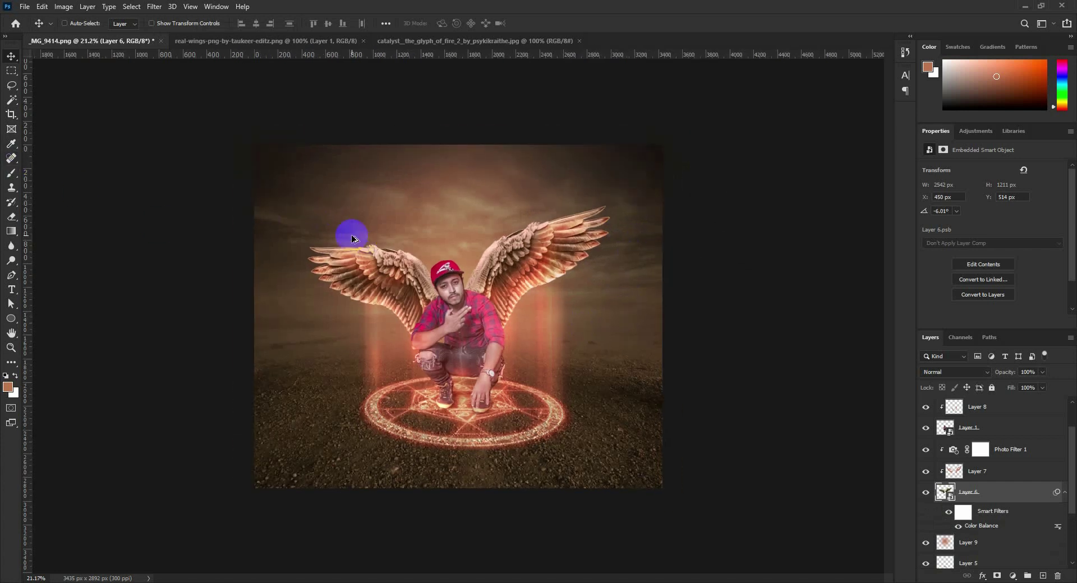
scroll(352, 238, "up", 2)
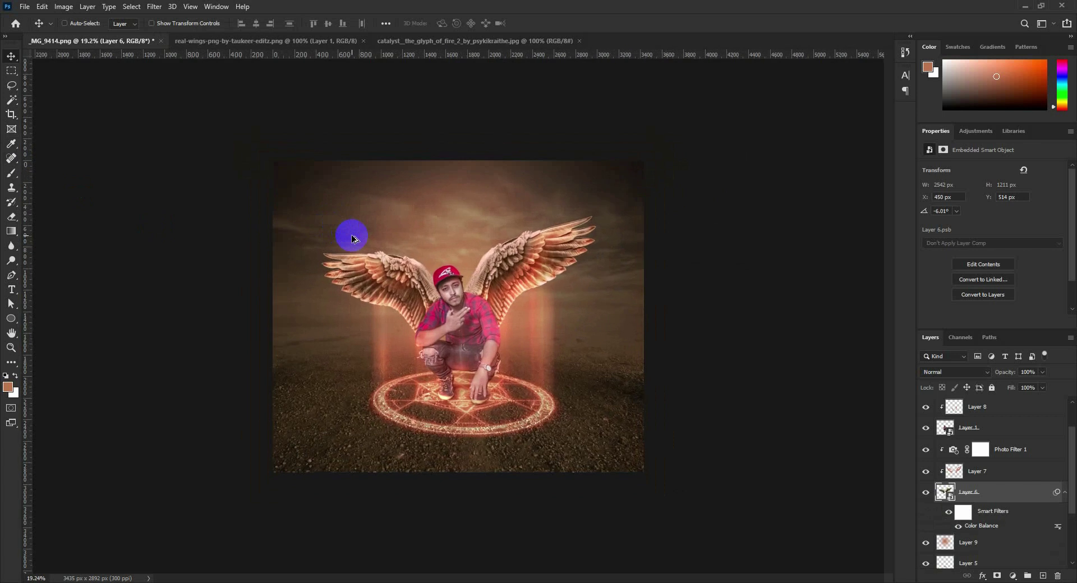
scroll(393, 287, "down", 1)
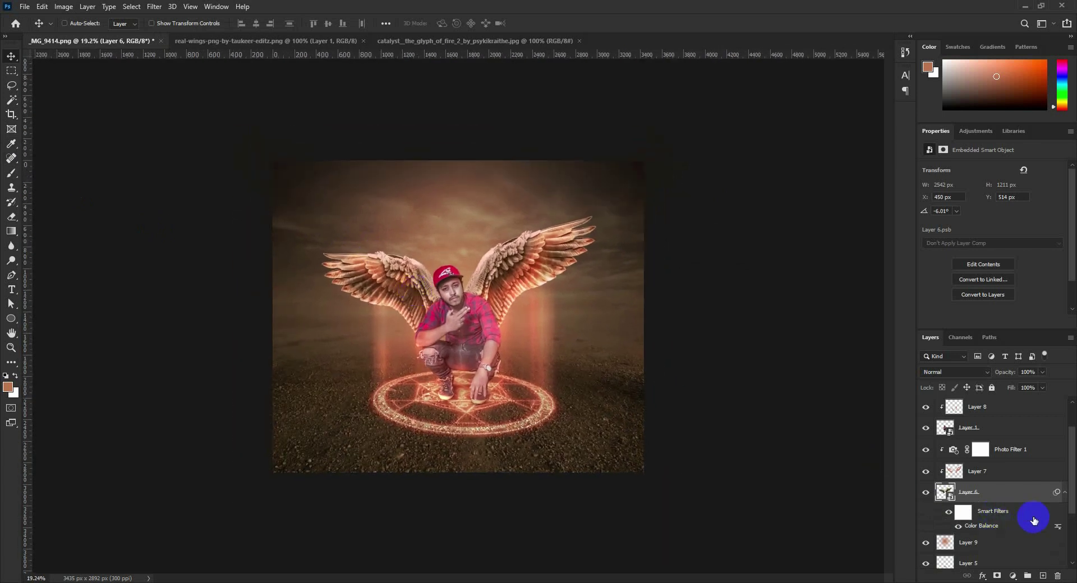
left_click(1061, 493)
left_click(963, 535)
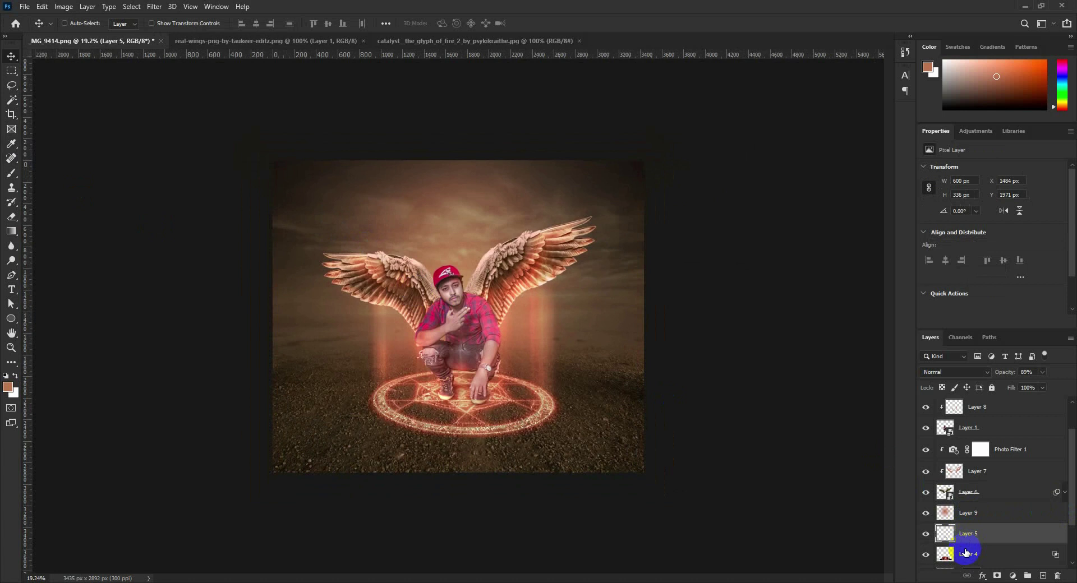
left_click(964, 554)
key("ctrl+j")
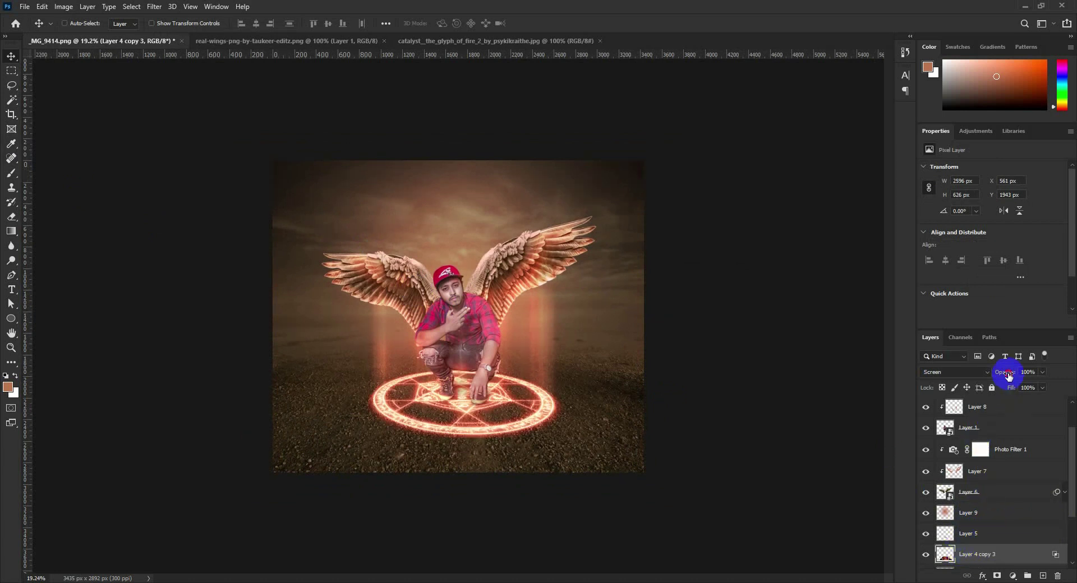
left_click_drag(1008, 375, 986, 372)
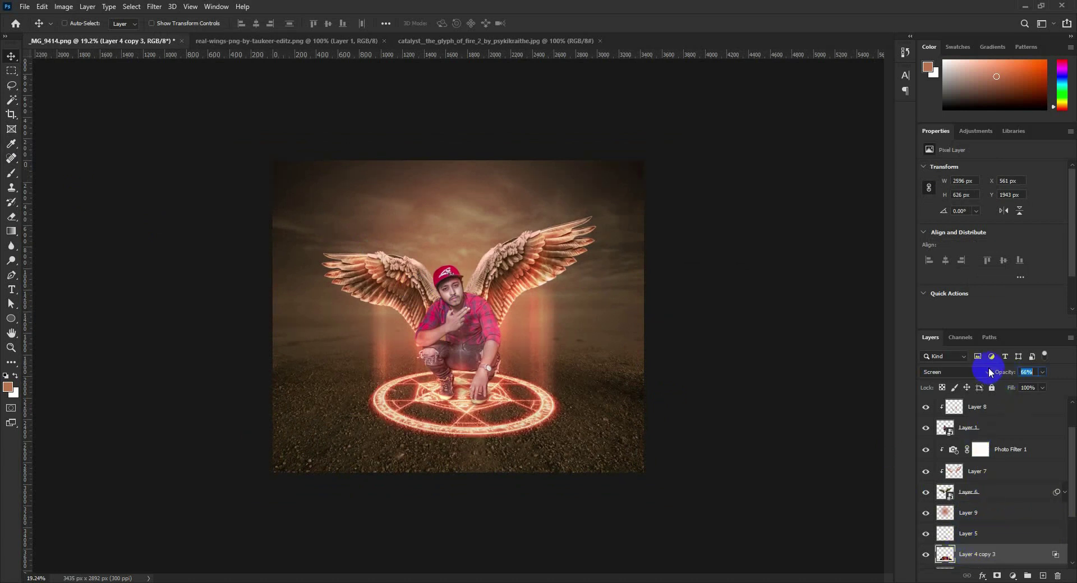
scroll(501, 321, "up", 2)
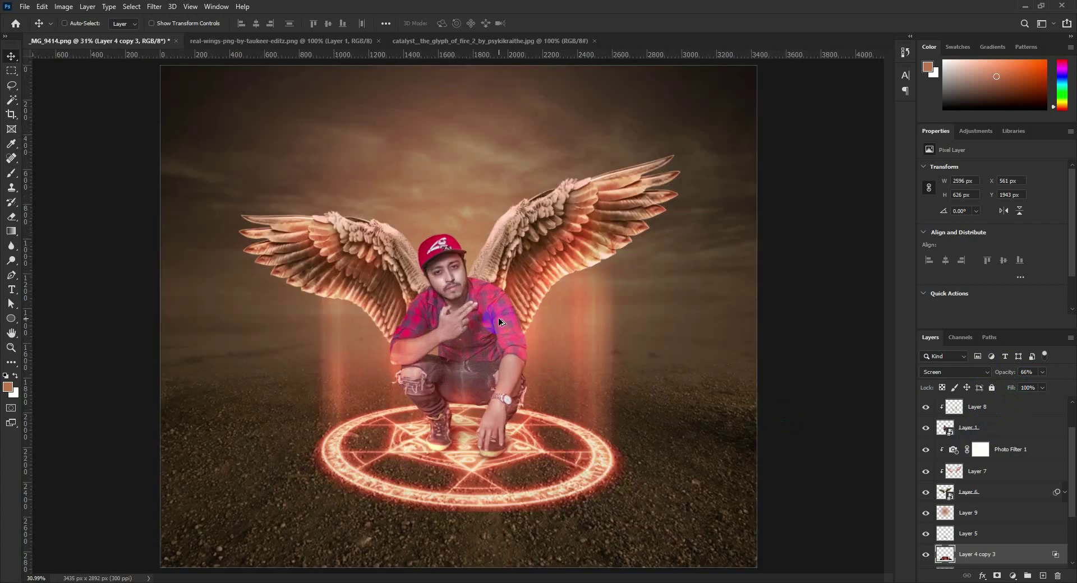
scroll(460, 262, "up", 2)
scroll(443, 270, "up", 3)
scroll(429, 278, "up", 3)
Add Layer 10 clipped to the figure and paint orange over the irises
scroll(429, 278, "up", 2)
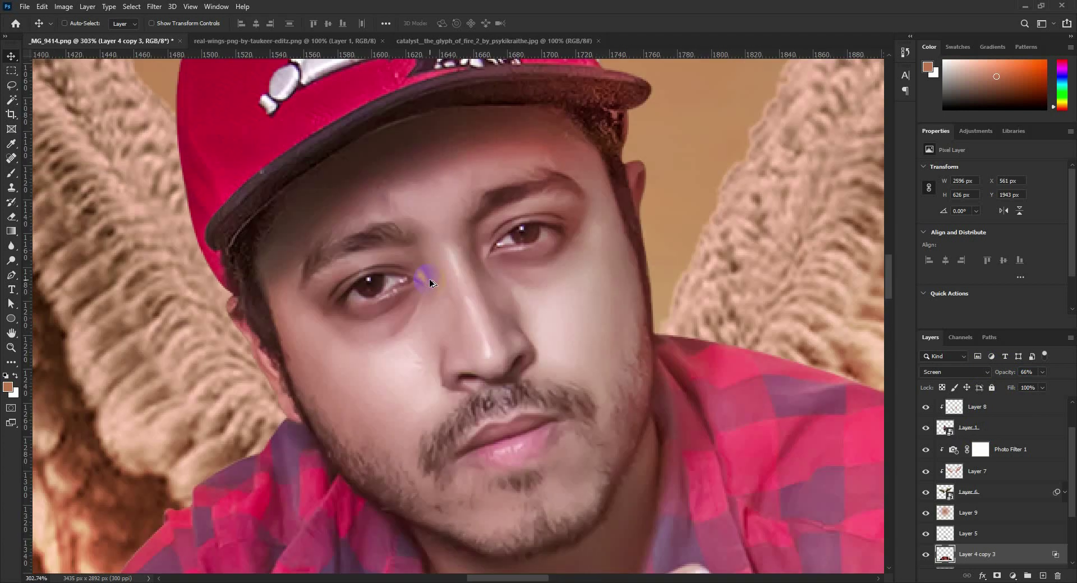
scroll(429, 278, "up", 1)
scroll(1010, 460, "up", 2)
left_click(967, 469)
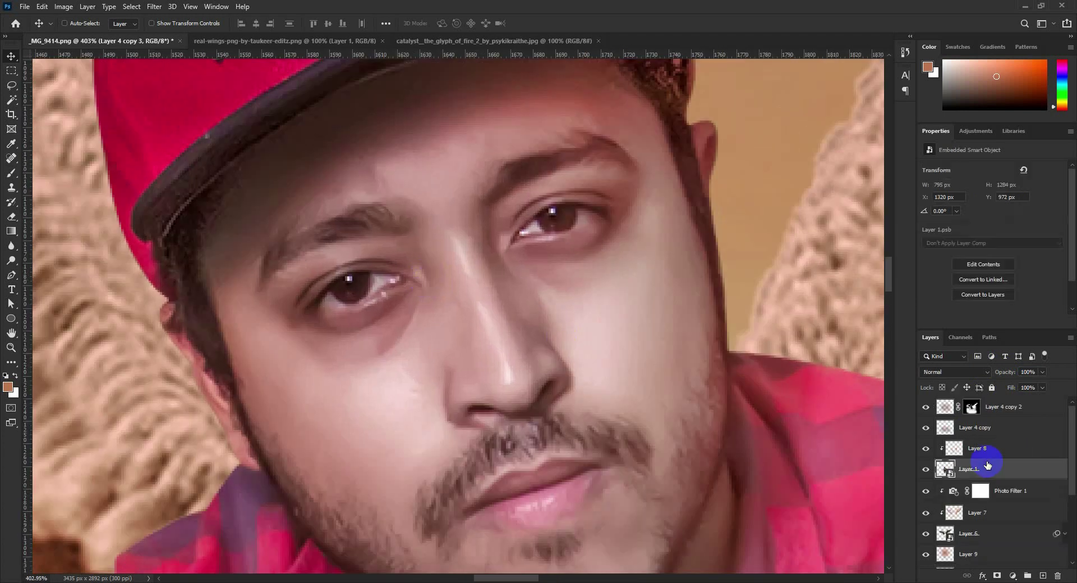
left_click(1031, 561)
left_click(11, 173)
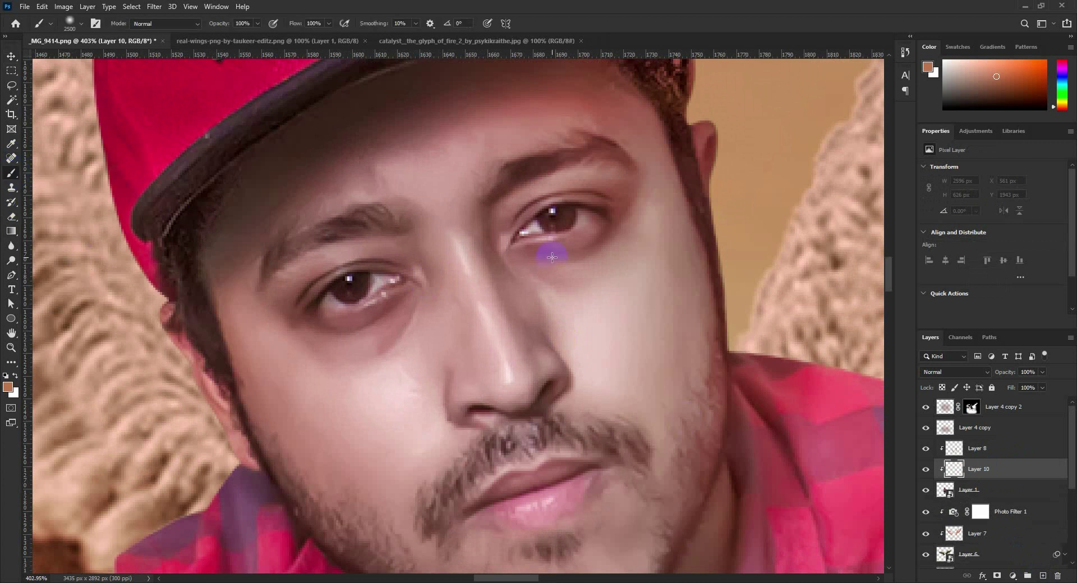
mouse_move(420, 185)
left_mouse_down()
mouse_move(343, 288)
mouse_move(360, 284)
left_mouse_up()
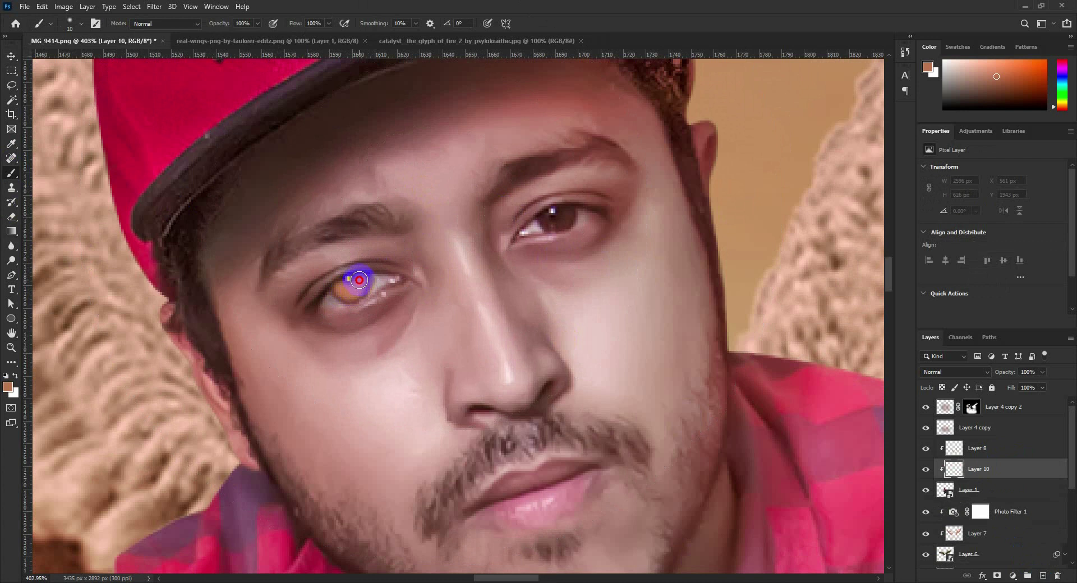
mouse_move(541, 223)
left_mouse_down()
mouse_move(564, 222)
mouse_move(557, 211)
left_mouse_up()
Set Layer 10 to Color Dodge and erase spill around the eyes with a 14 px eraser
left_click(960, 372)
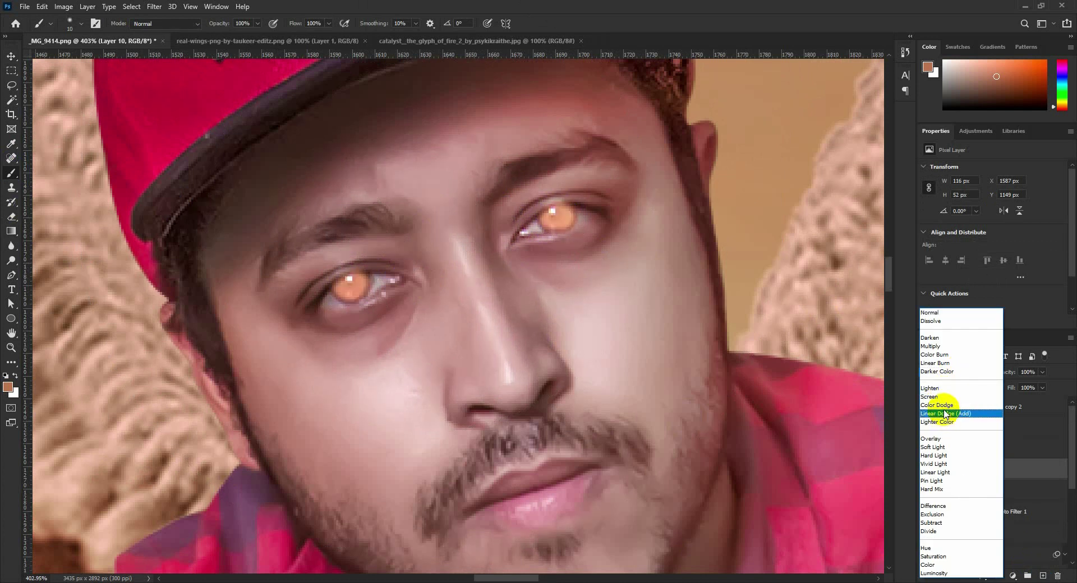
left_click(942, 404)
left_click(6, 220)
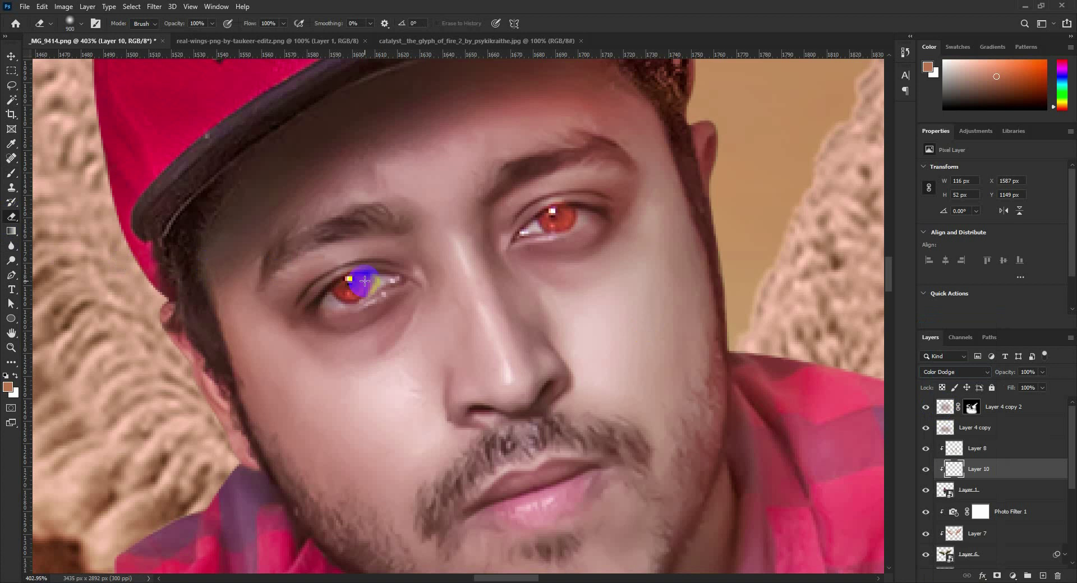
right_click(362, 281)
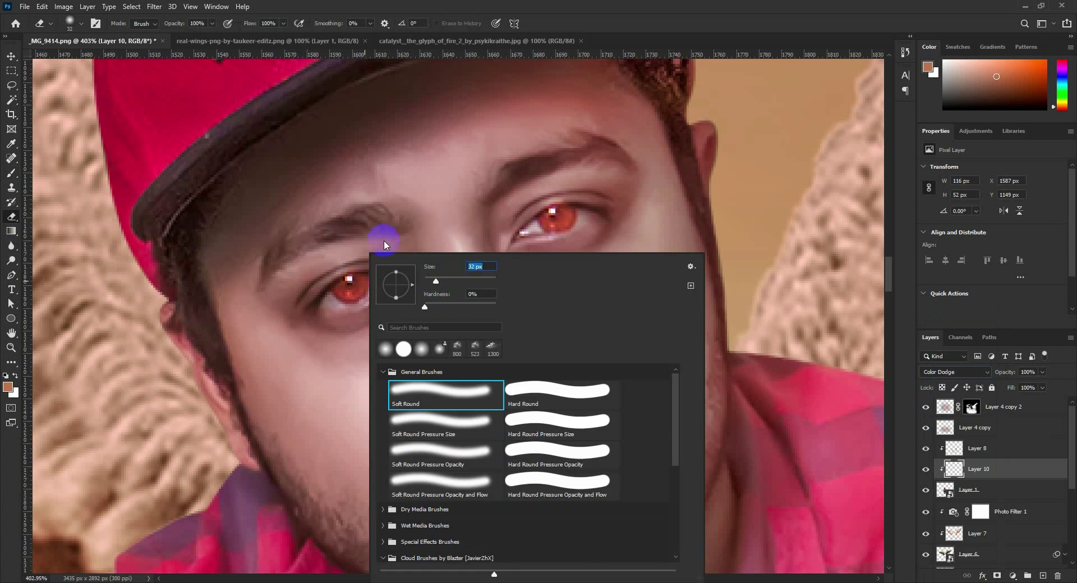
left_click_drag(437, 283, 432, 278)
left_click(323, 265)
left_click_drag(323, 265, 317, 305)
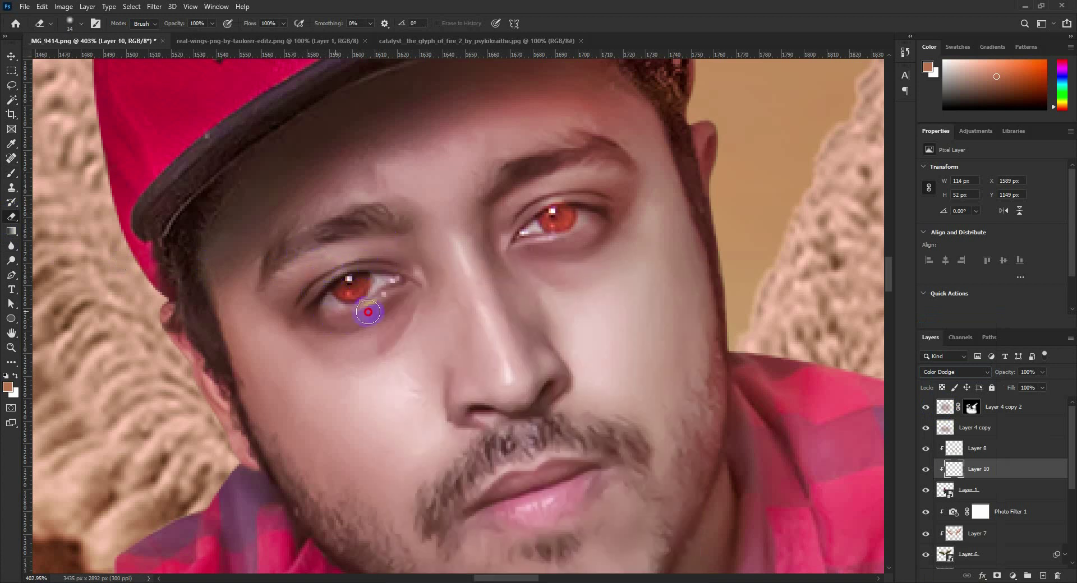
left_click_drag(318, 306, 355, 328)
mouse_move(529, 209)
left_mouse_down()
mouse_move(577, 219)
mouse_move(570, 241)
mouse_move(525, 231)
left_mouse_up()
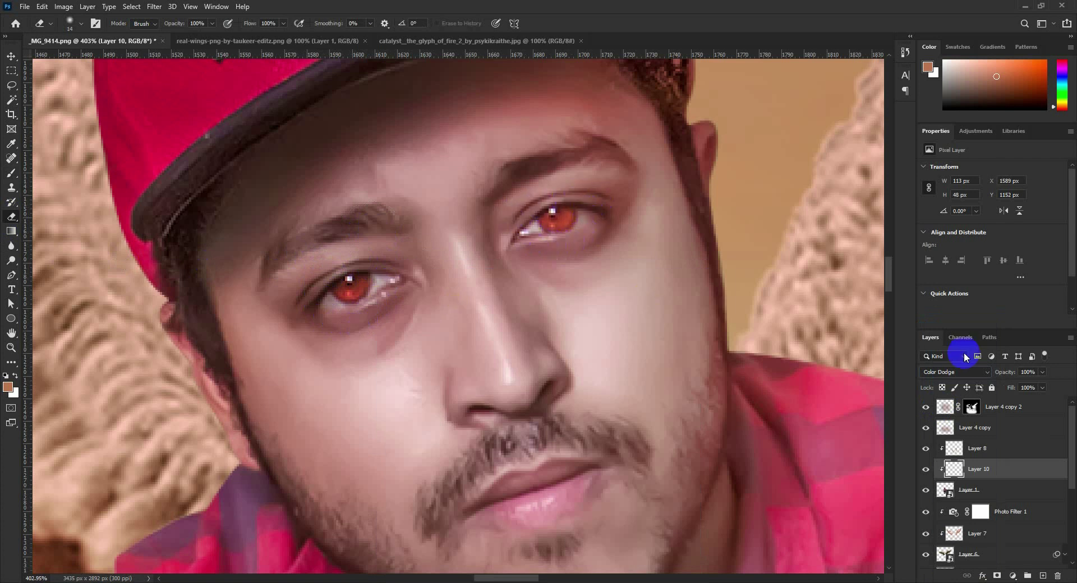
Lower the eye glow to 78% opacity and zoom out to view the whole image
left_click_drag(1007, 373, 990, 375)
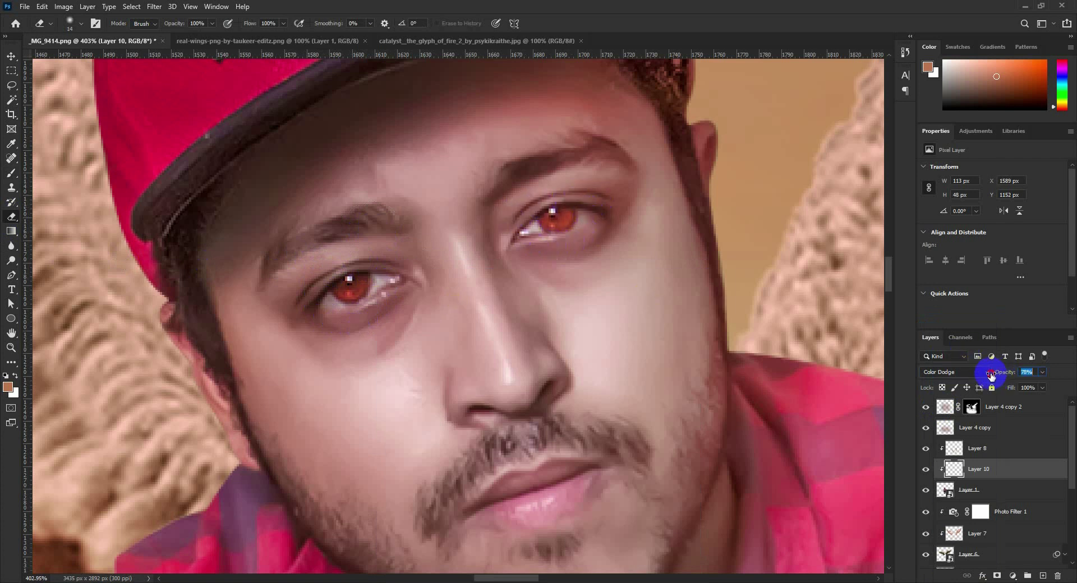
left_click(11, 56)
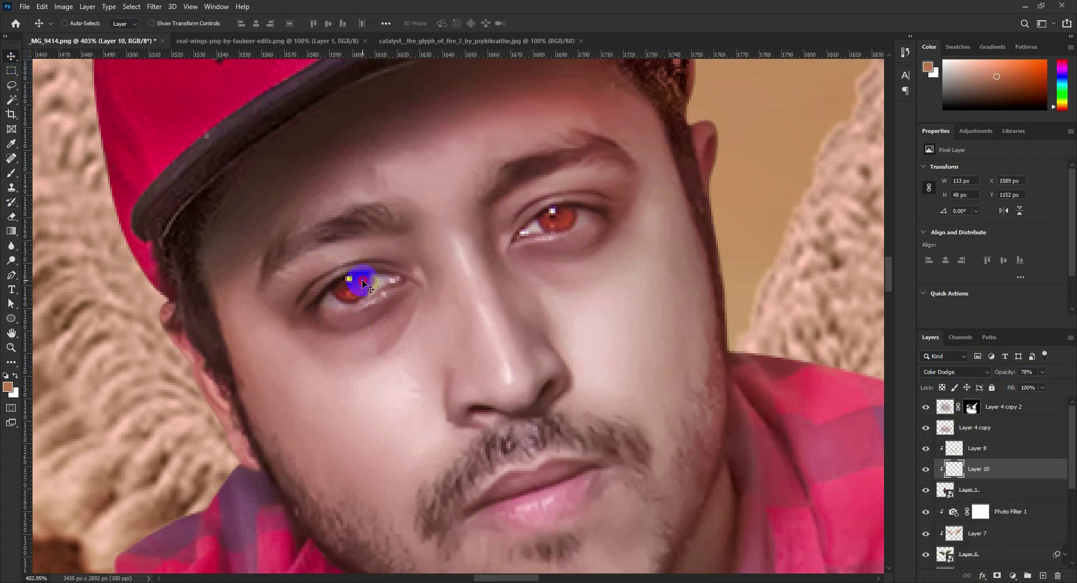
scroll(364, 285, "down", 5)
scroll(364, 285, "down", 3)
scroll(363, 284, "down", 2)
scroll(363, 283, "down", 1)
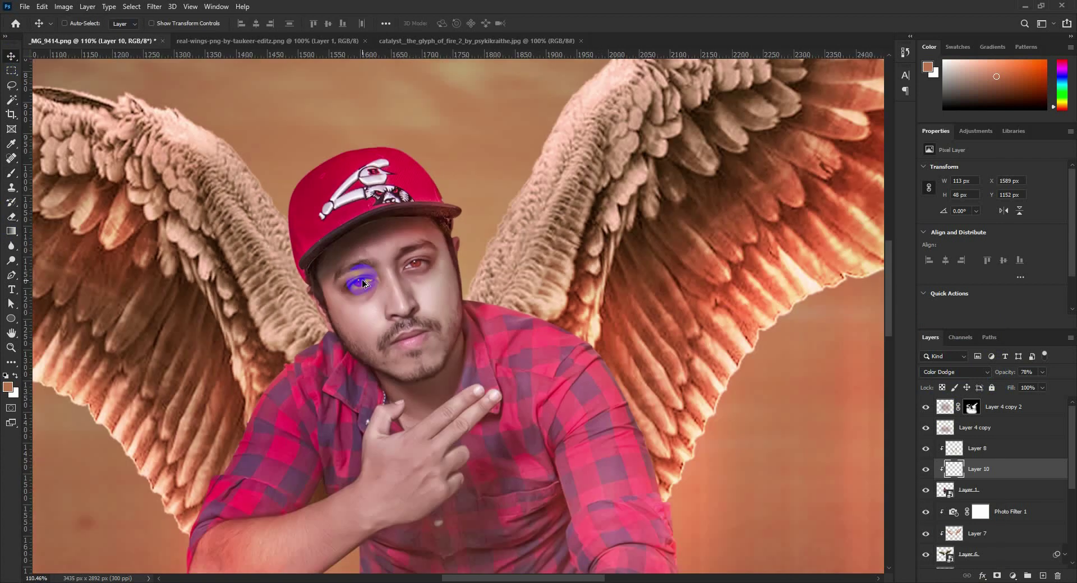
scroll(364, 283, "down", 2)
scroll(364, 283, "down", 2)
scroll(364, 283, "down", 2)
scroll(363, 283, "down", 2)
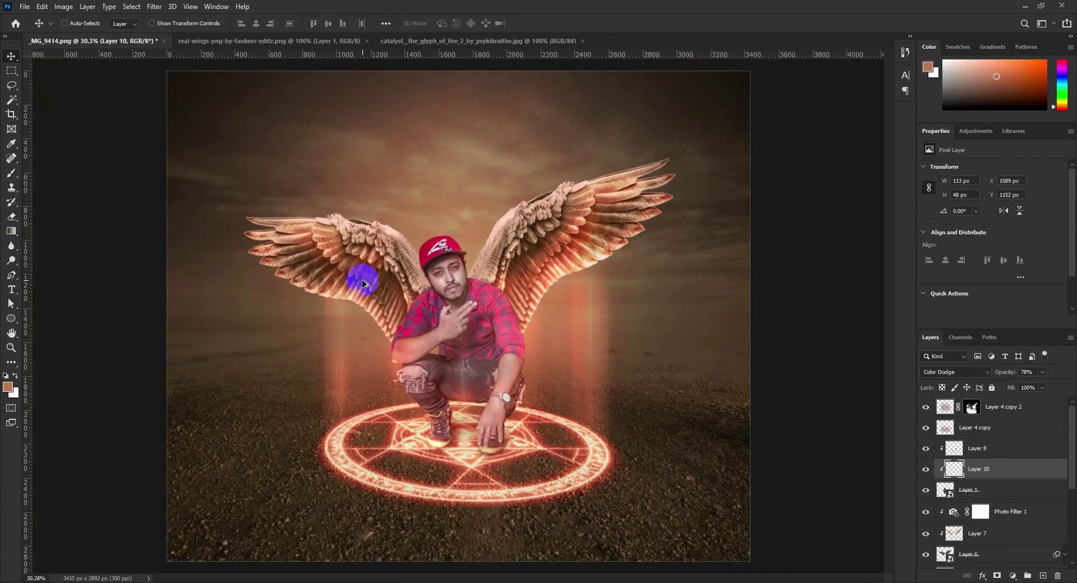
scroll(363, 284, "down", 1)
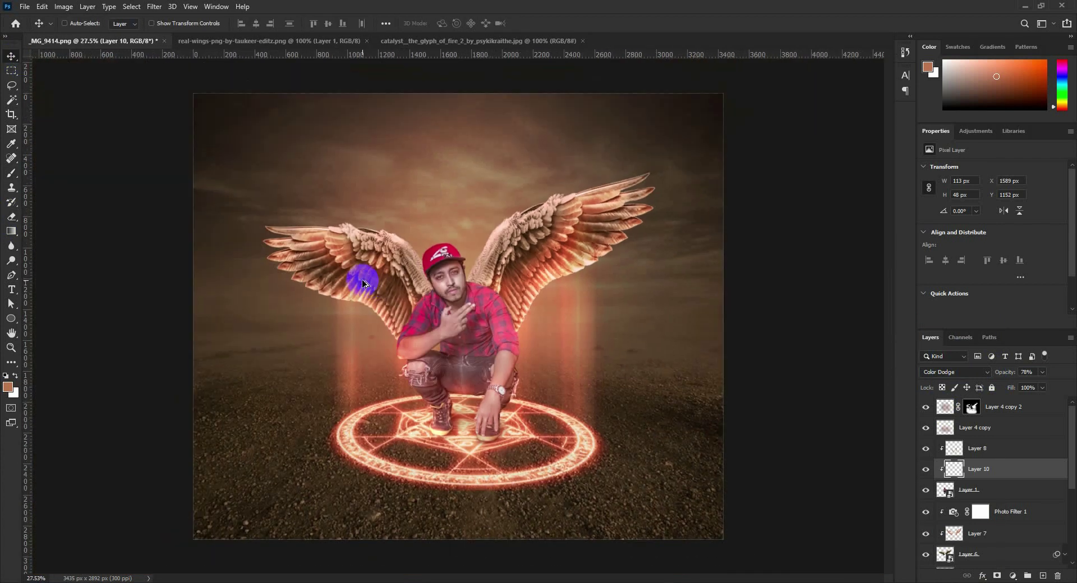
Duplicate the Layer 4 copy 2 beam glow, reveal its mask, and squash it low over the magic circle
left_click(1006, 430)
left_click(1006, 411)
mouse_move(654, 396)
left_mouse_down()
mouse_move(511, 404)
mouse_move(567, 402)
left_mouse_up()
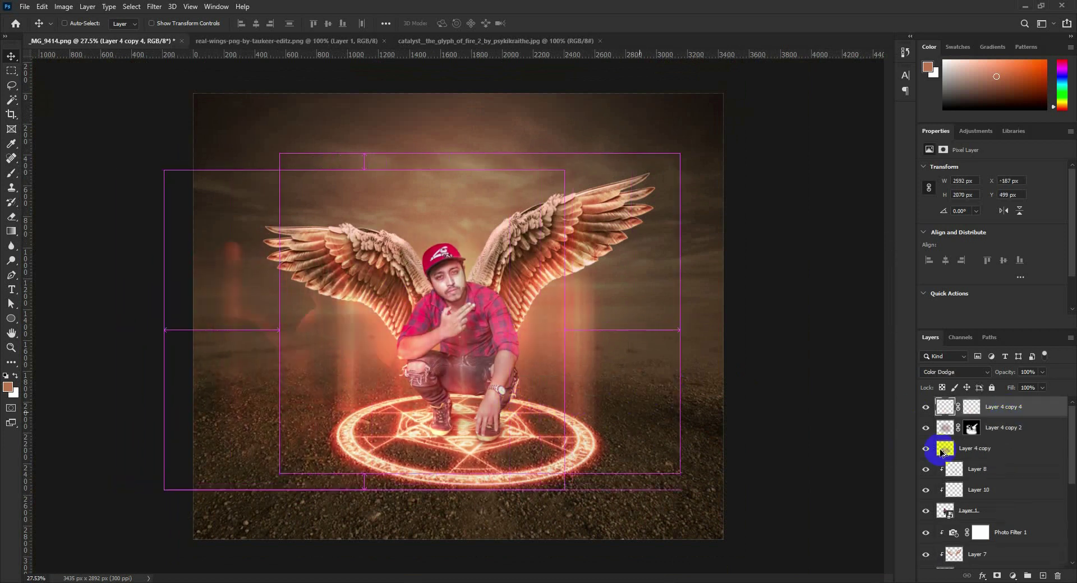
left_click(971, 408)
key("alt+BackSpace")
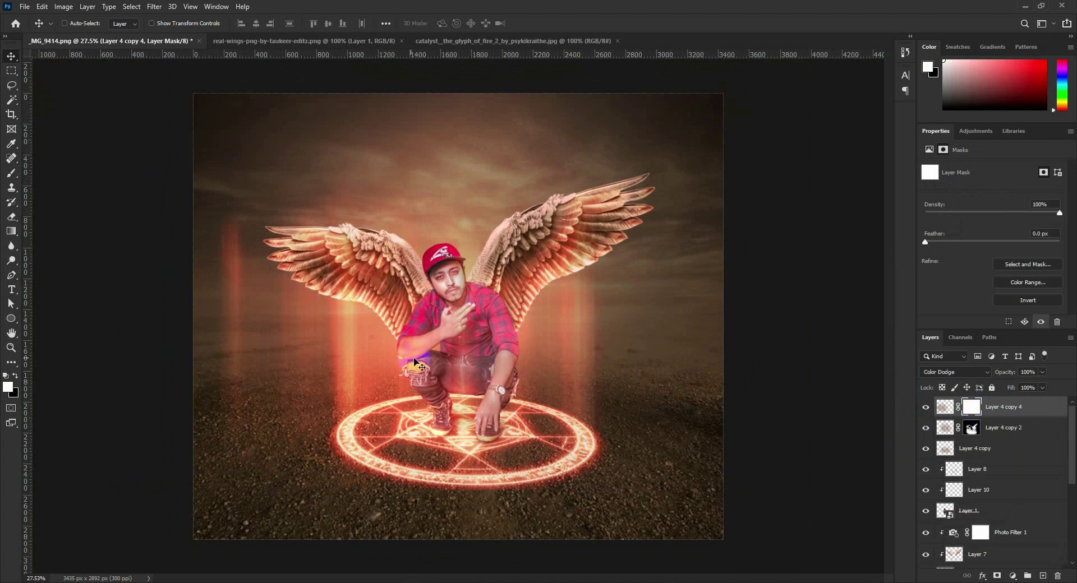
left_click_drag(415, 364, 515, 396)
key("ctrl+t")
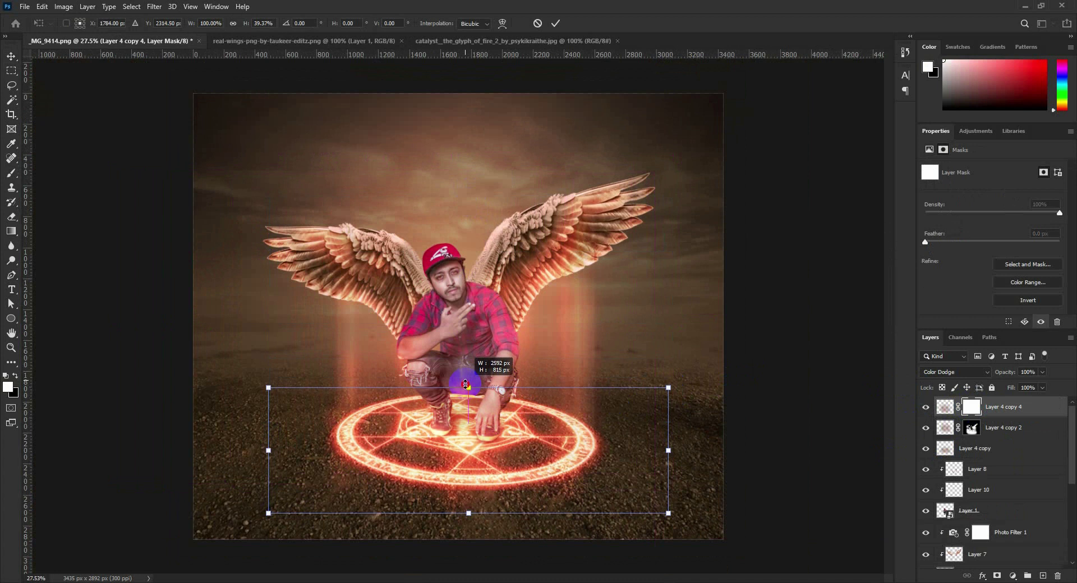
left_click_drag(473, 192, 469, 357)
mouse_move(488, 396)
left_mouse_down()
mouse_move(499, 398)
mouse_move(479, 323)
left_mouse_up()
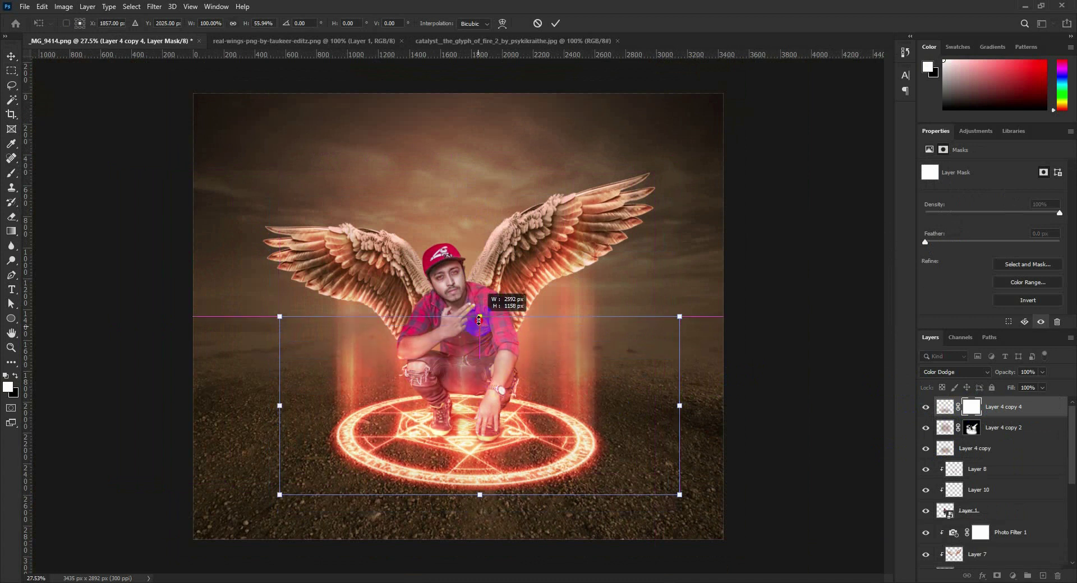
key("Return")
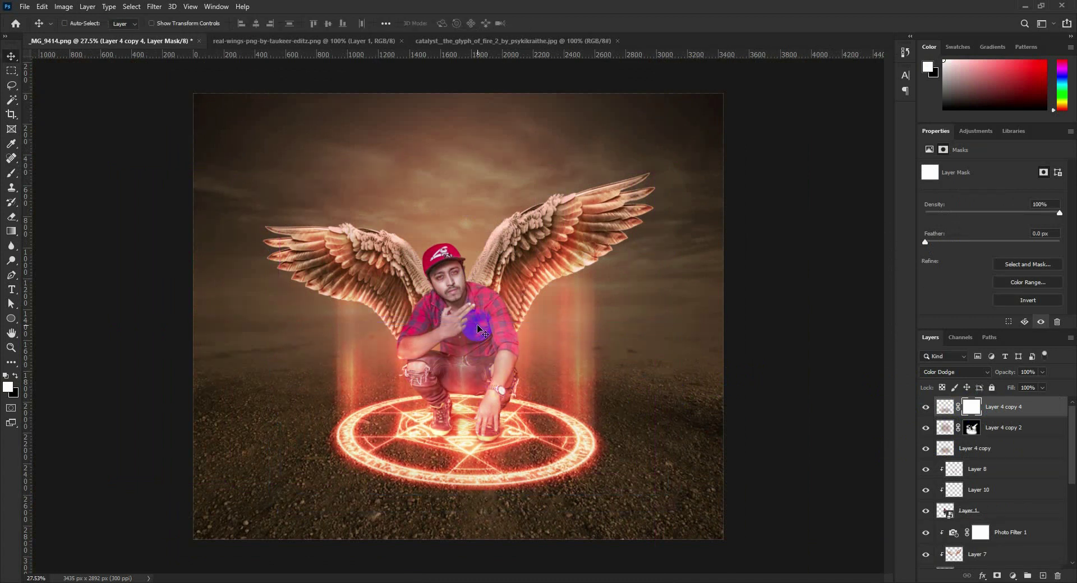
Duplicate the glow again, stretch it to about 201% height behind the figure, and set 40% opacity
mouse_move(477, 329)
left_mouse_down()
mouse_move(534, 160)
mouse_move(528, 168)
left_mouse_up()
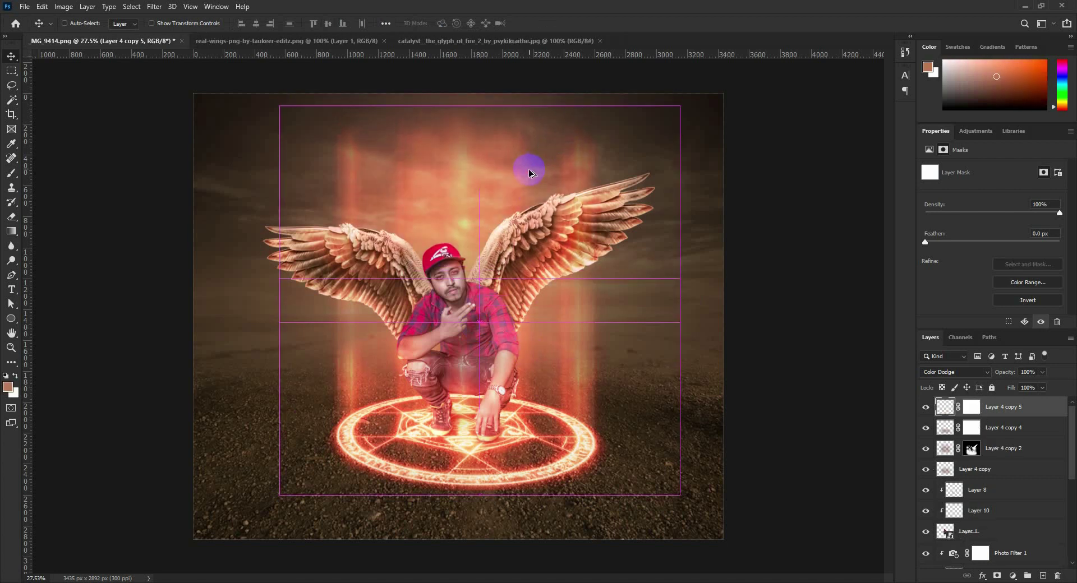
key("ctrl+t")
left_click_drag(480, 105, 482, 3)
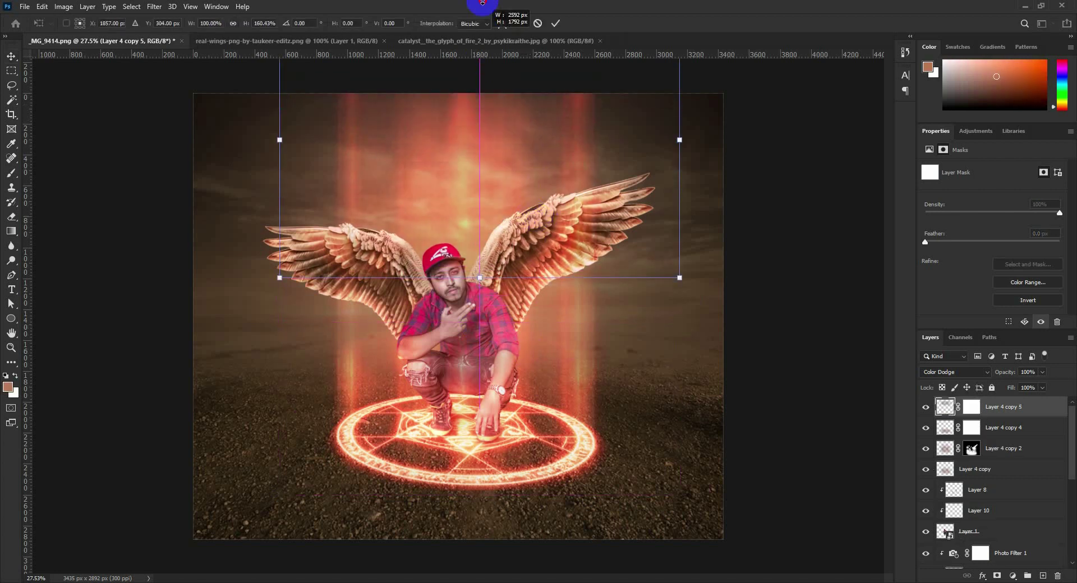
left_click_drag(470, 280, 475, 325)
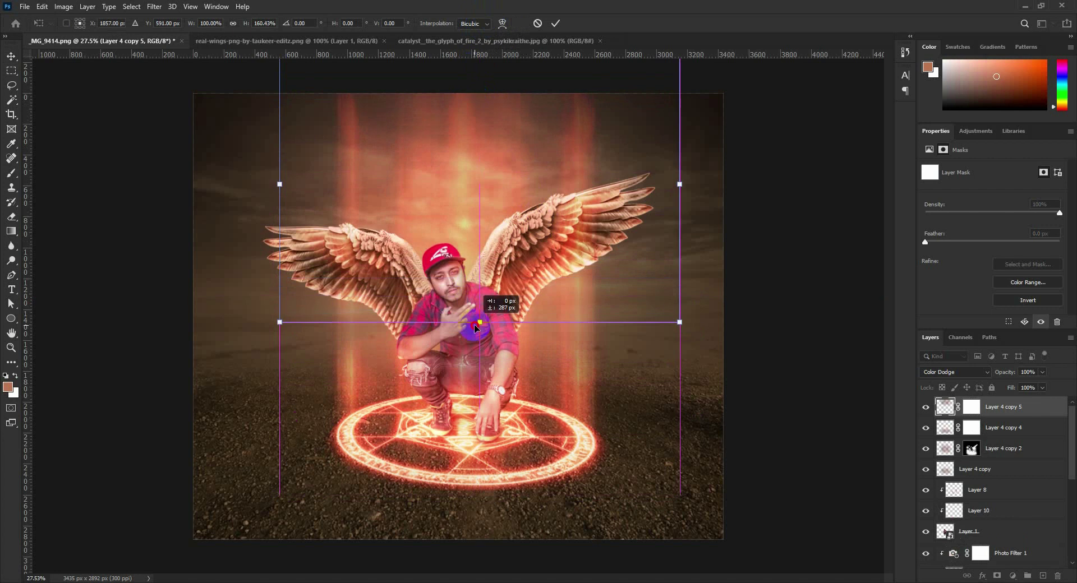
left_click_drag(510, 275, 516, 193)
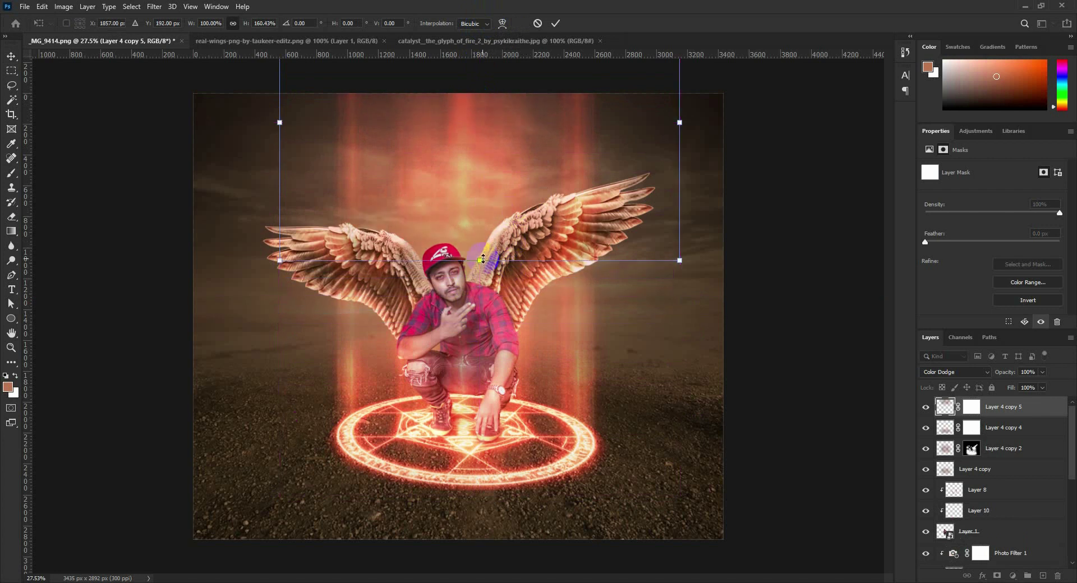
left_click_drag(479, 259, 480, 330)
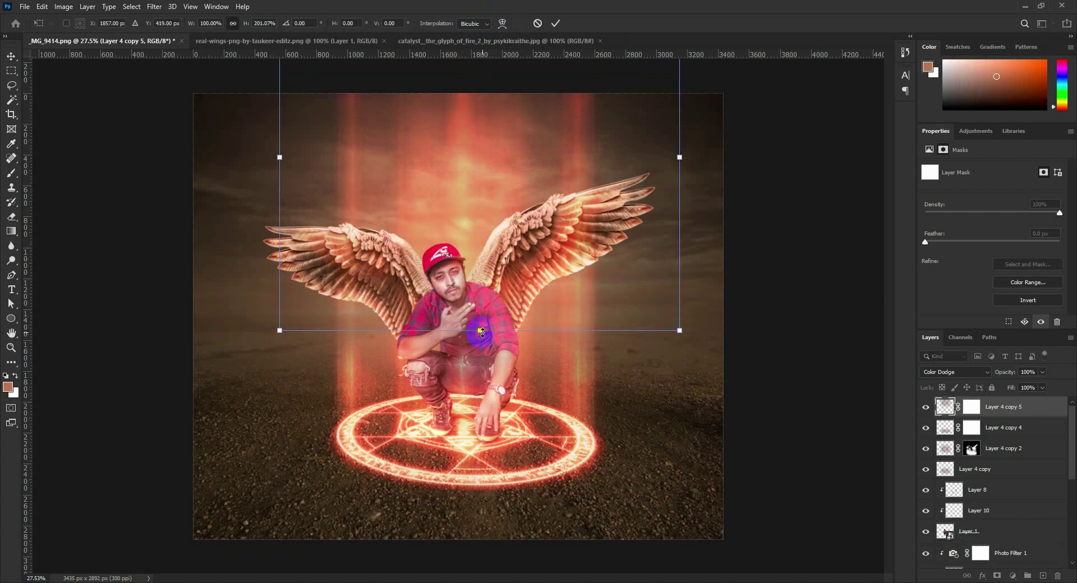
left_click(925, 408)
left_click_drag(995, 372, 988, 373)
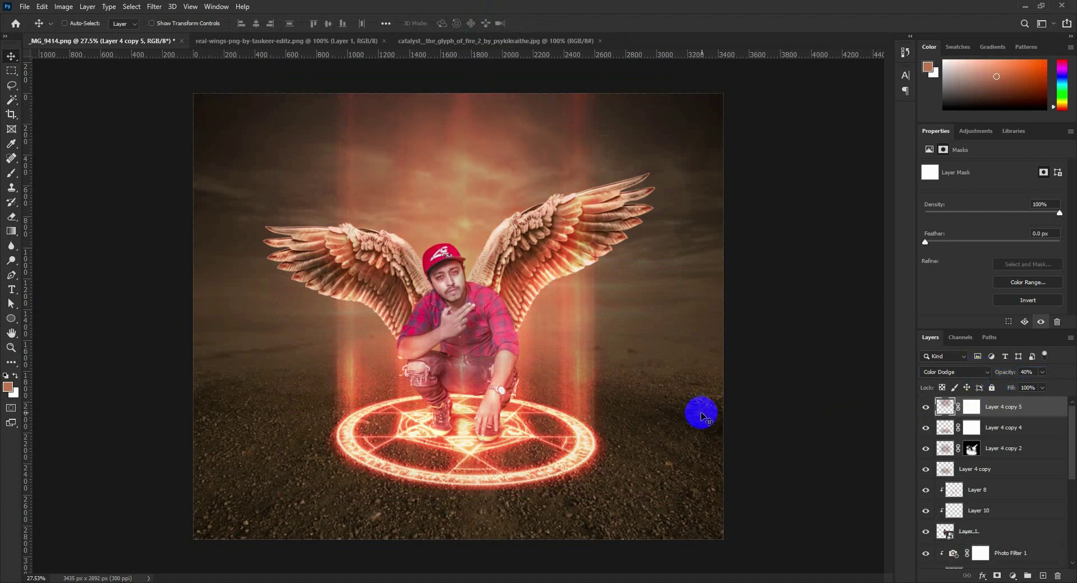
scroll(704, 415, "down", 2)
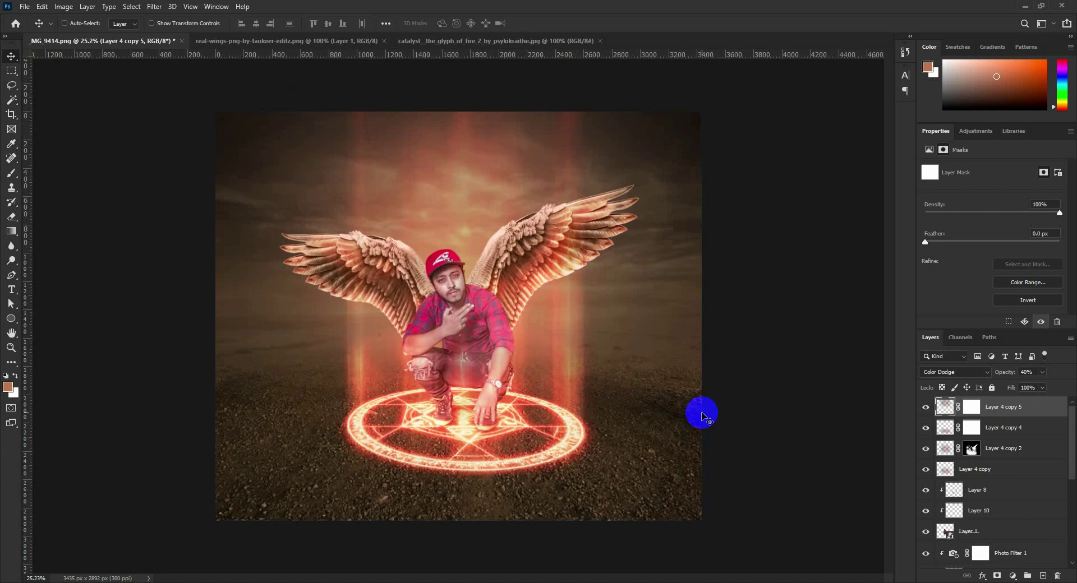
Add a Photo Filter adjustment set to Red above Layer 4 copy 3
scroll(1012, 515, "down", 2)
scroll(994, 530, "down", 2)
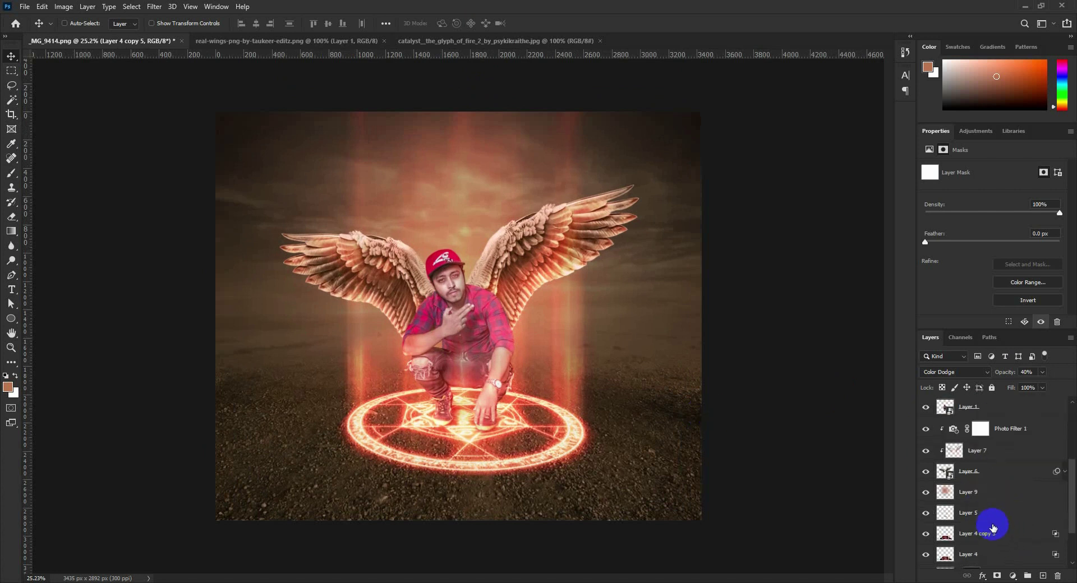
scroll(990, 524, "down", 1)
left_click(987, 514)
left_click(1012, 576)
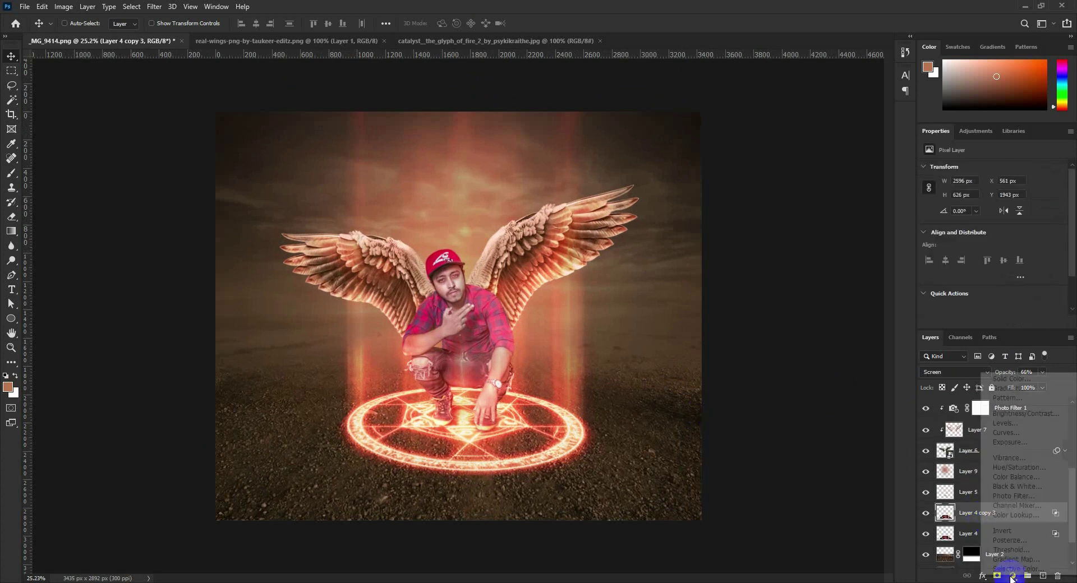
left_click(1012, 497)
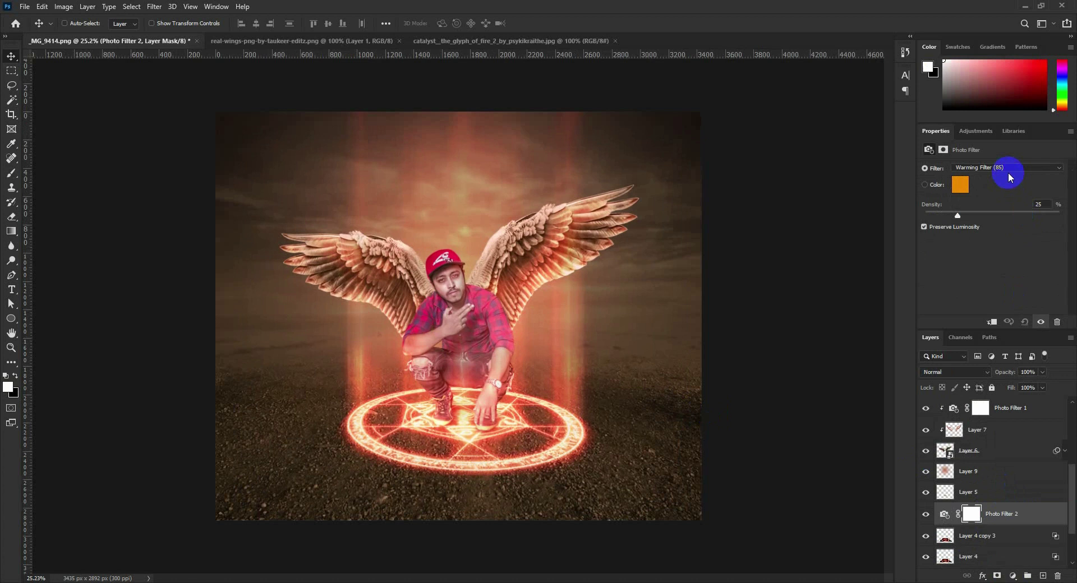
left_click(1007, 168)
left_click(973, 231)
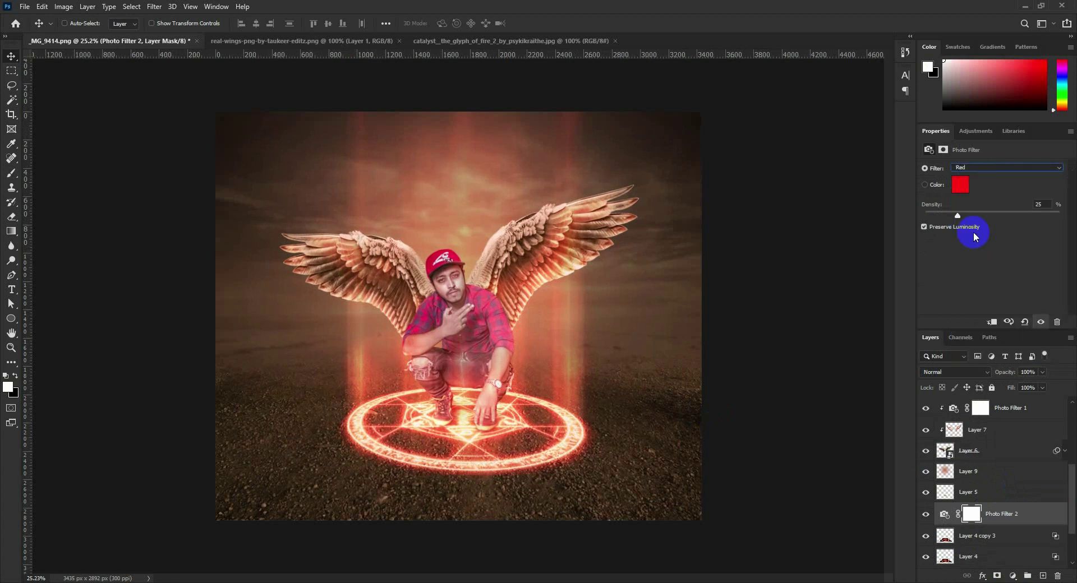
Select Layer 4 copy 5 at the top of the stack for the next adjustment
scroll(980, 497, "up", 3)
scroll(980, 496, "up", 4)
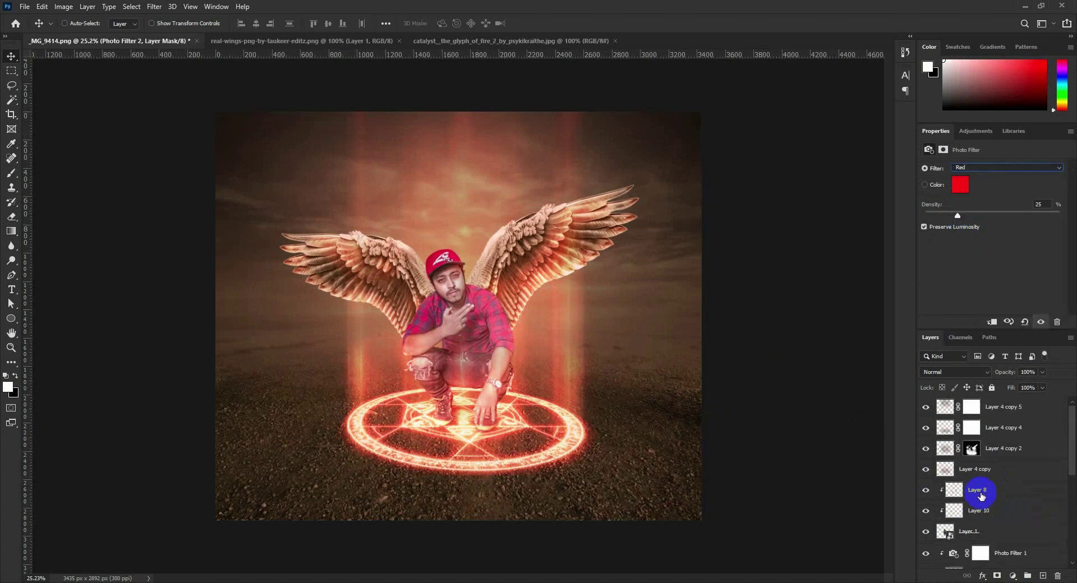
left_click(997, 408)
left_click(1013, 576)
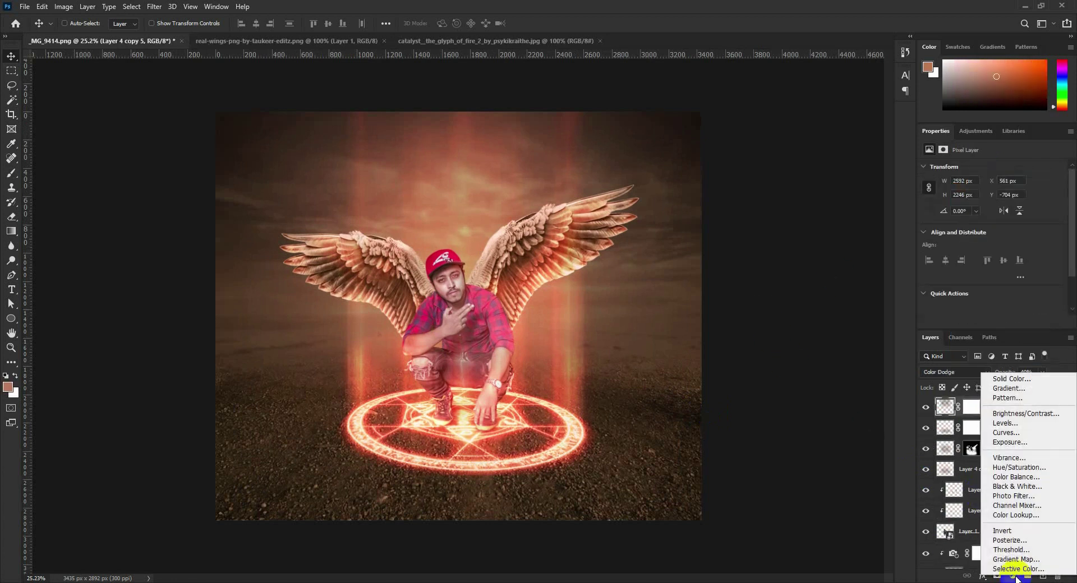
Add a Black & White adjustment layer on top, blended as Multiply at 66% opacity
left_click(1018, 486)
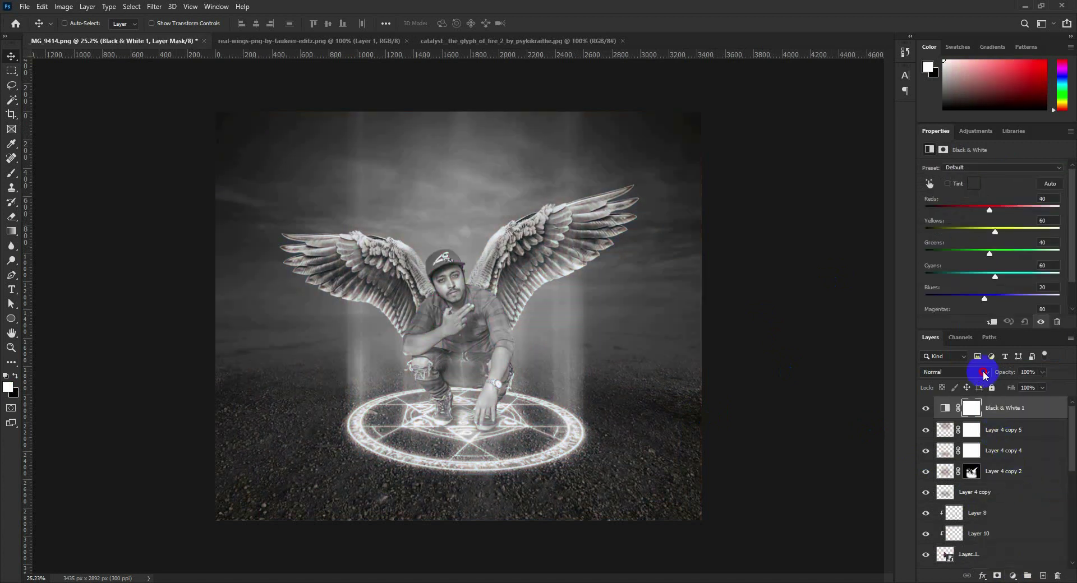
left_click(983, 372)
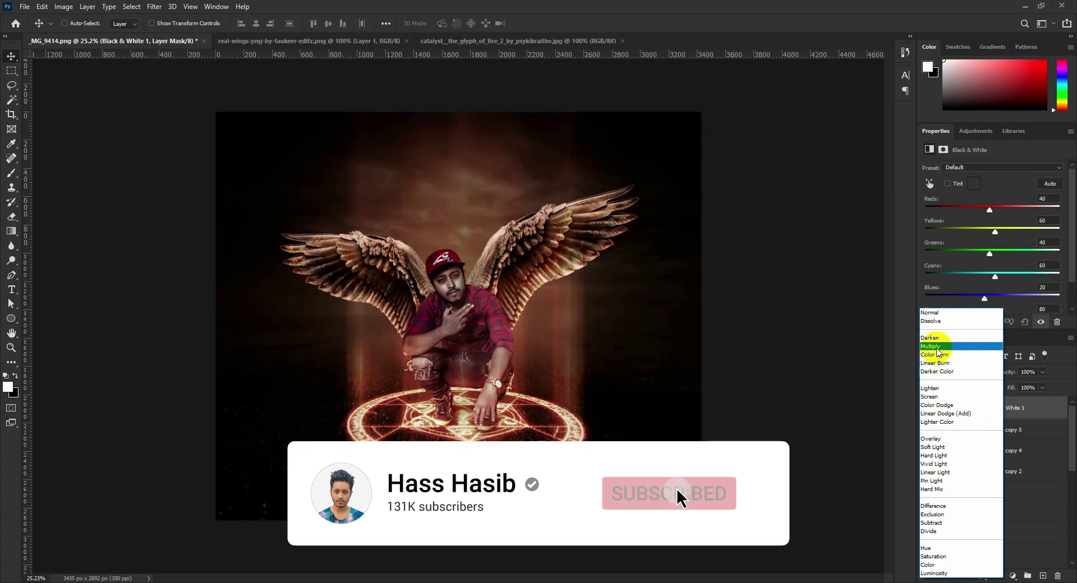
left_click(937, 347)
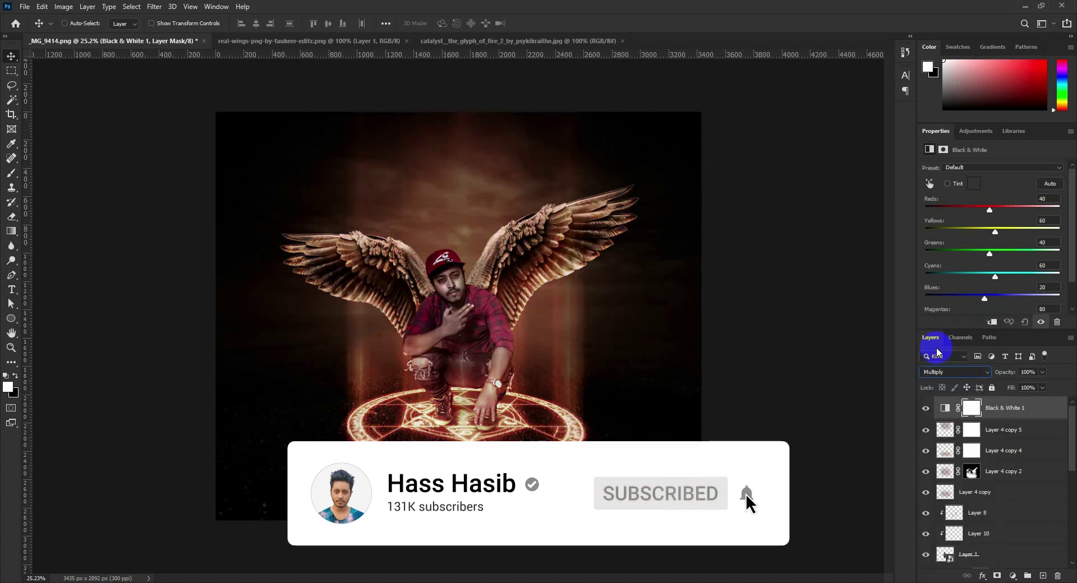
left_click_drag(1012, 372, 992, 373)
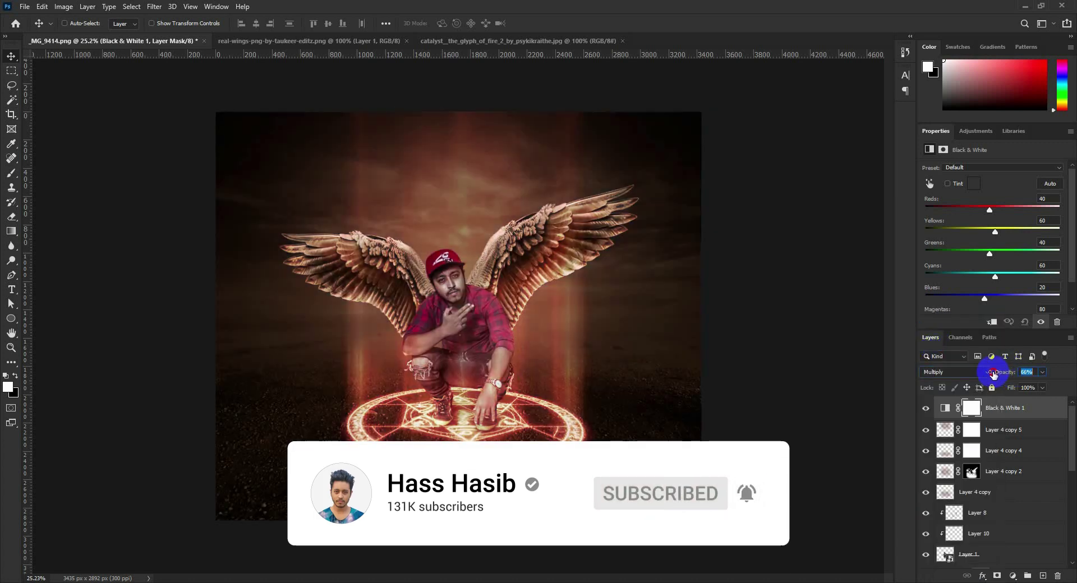
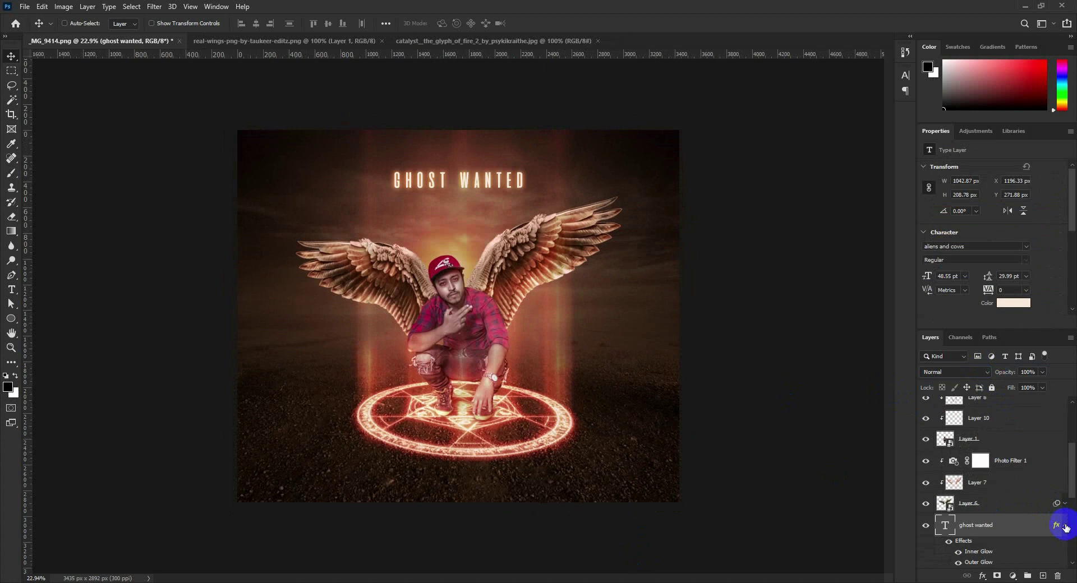
Collapse the ghost wanted layer's effects and add a new layer above Black & White 1
left_click(1064, 527)
scroll(975, 512, "up", 5)
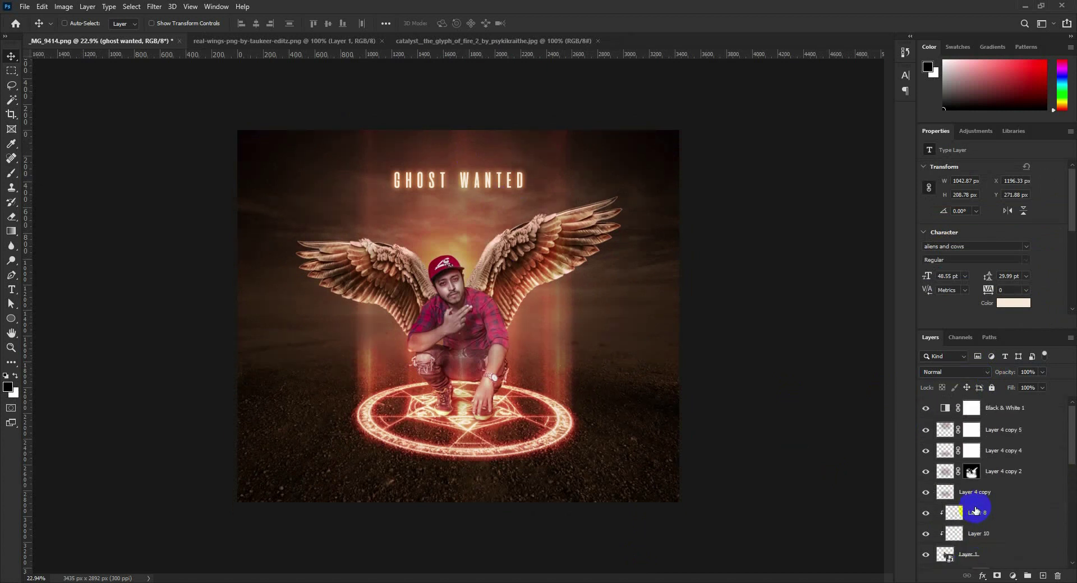
left_click(999, 408)
left_click(1041, 576)
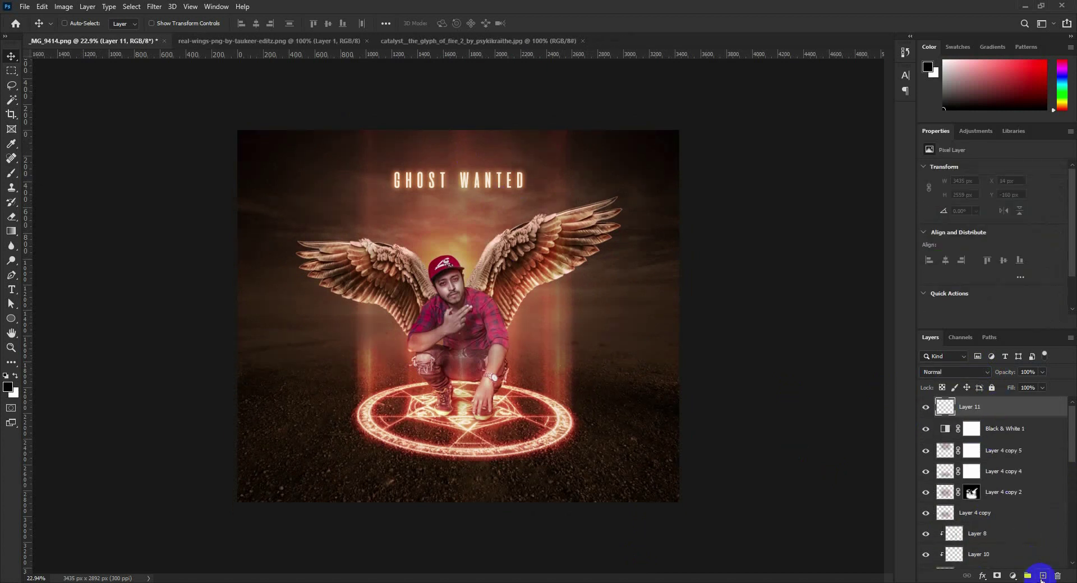
Stamp the whole composite onto Layer 11 with Apply Image and launch the Camera Raw Filter
left_click(64, 7)
left_click(115, 171)
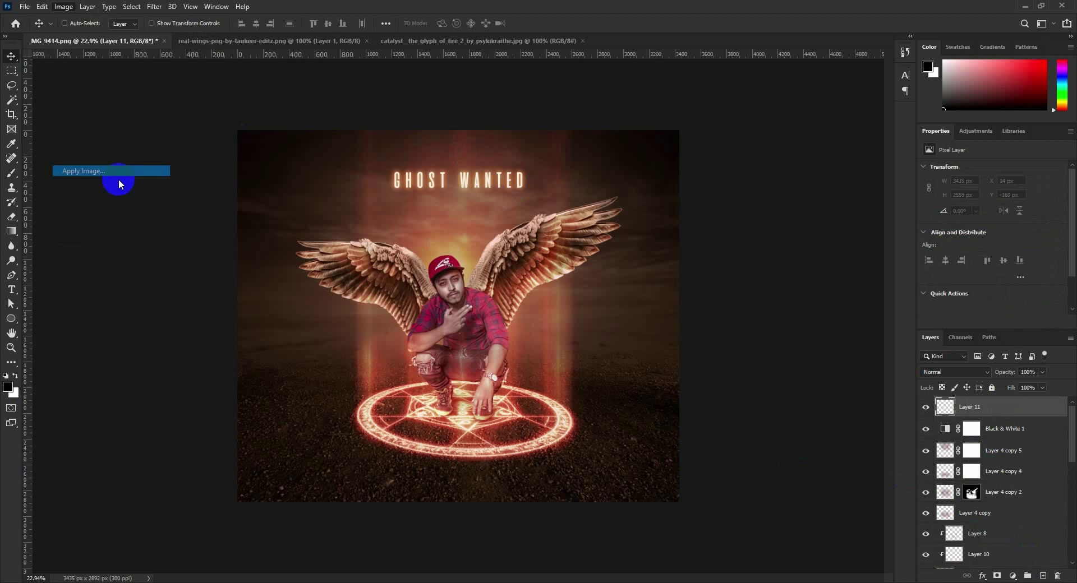
left_click(633, 162)
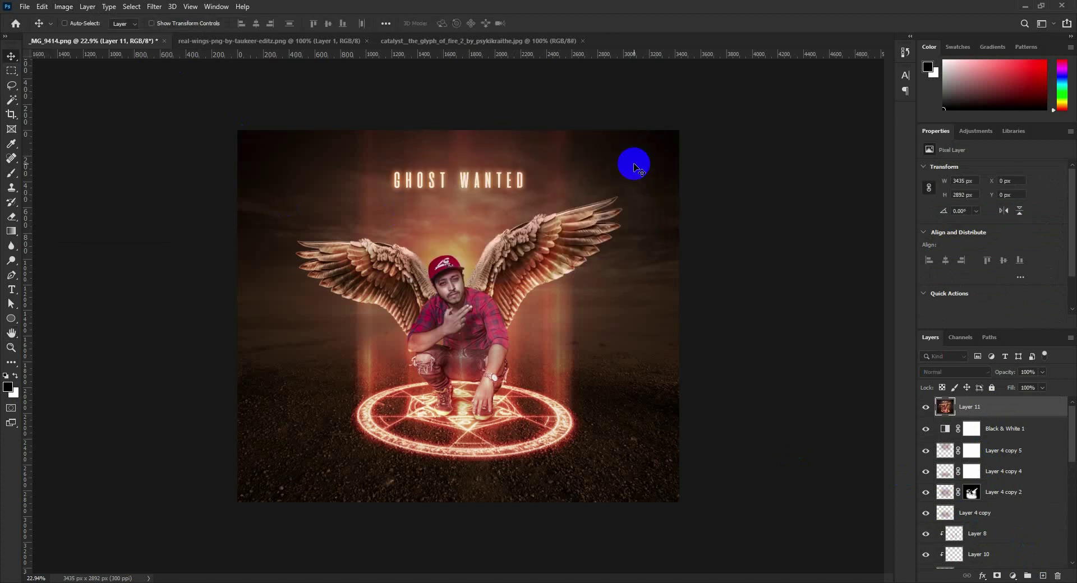
left_click(146, 6)
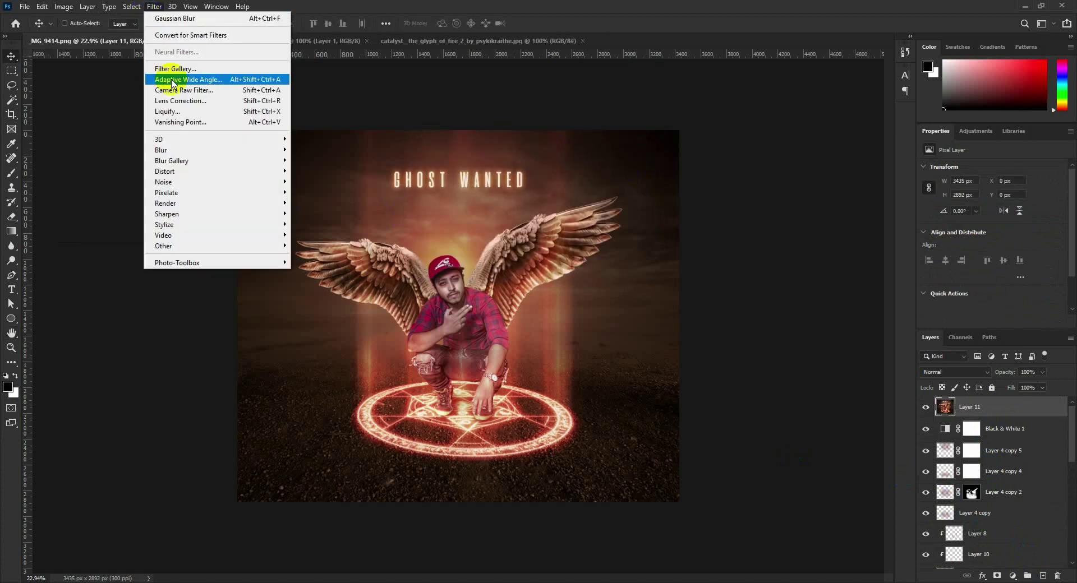
left_click(185, 88)
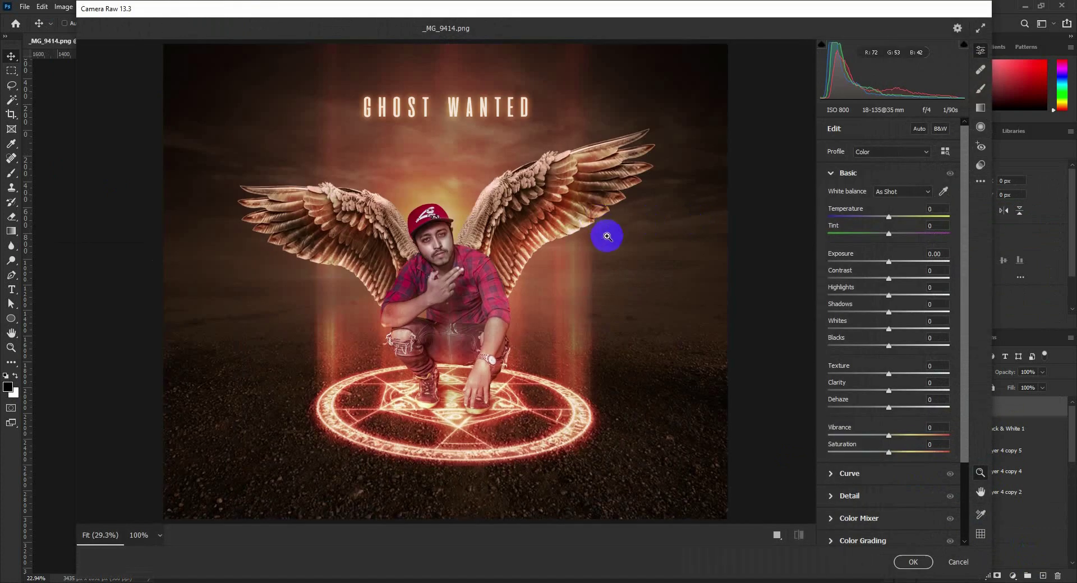
Inspect the preview at 100% and 50%, then set Camera Raw's zoom to 25%
left_click(606, 244)
left_click(607, 244, "alt")
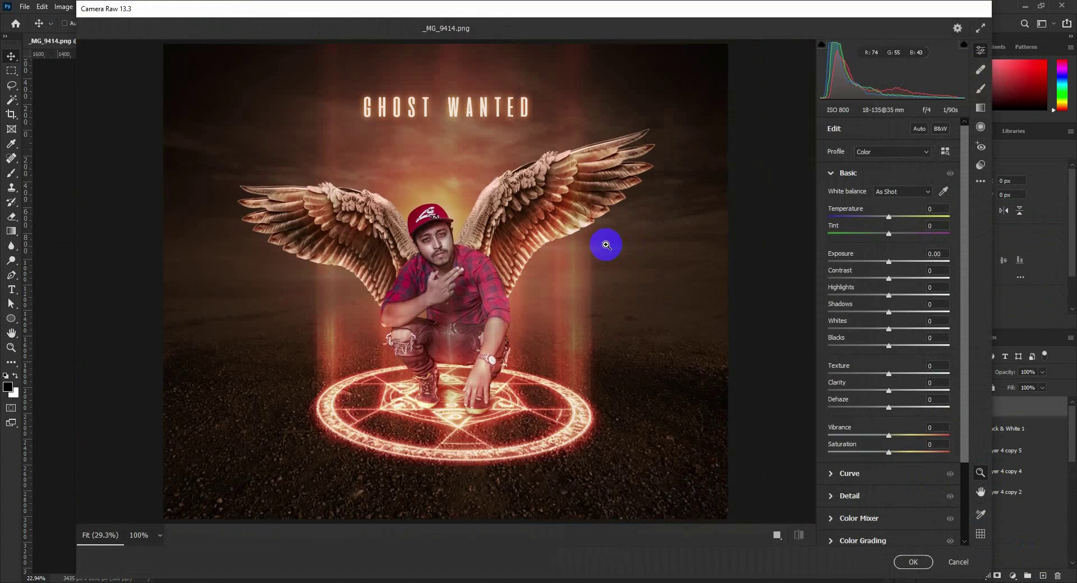
left_click(139, 535)
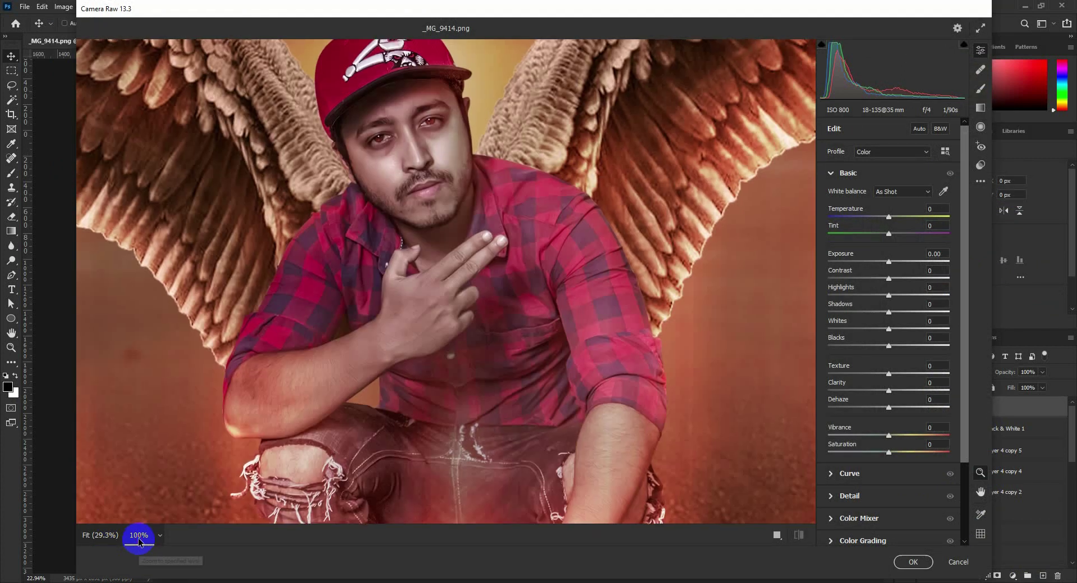
left_click(160, 536)
left_click(217, 391)
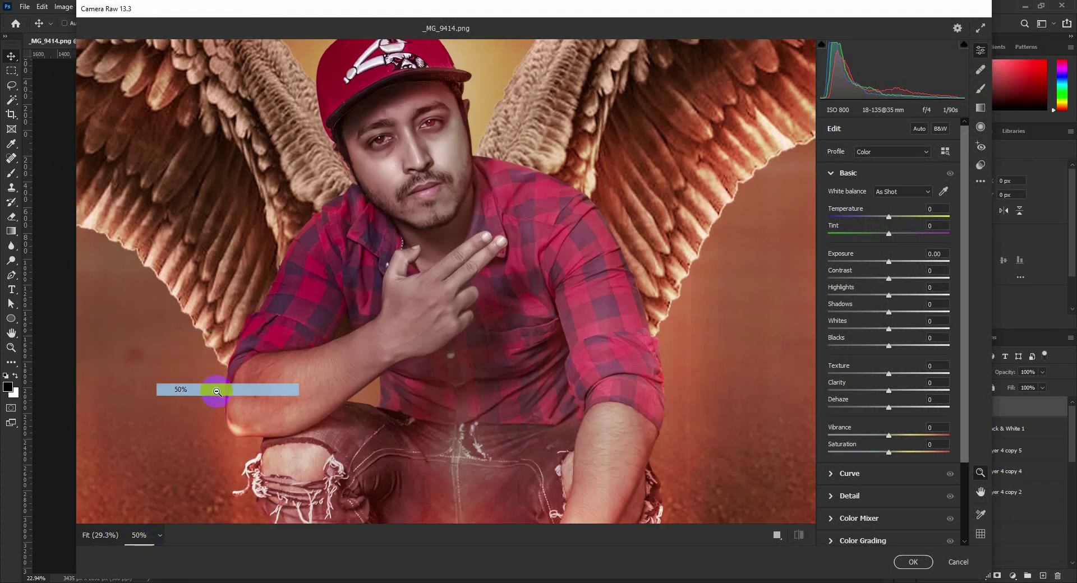
left_click(160, 535)
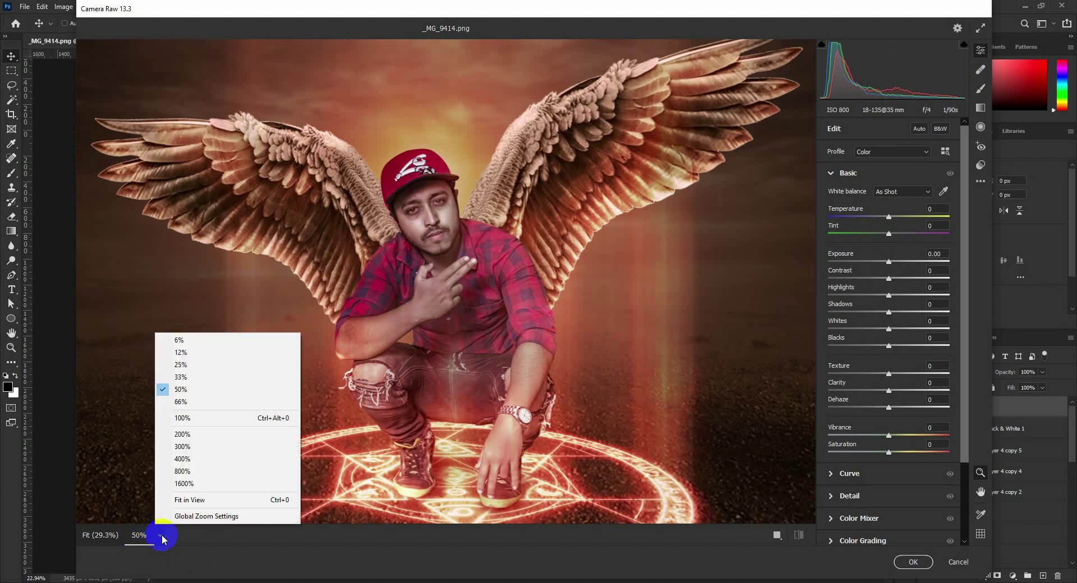
left_click(202, 365)
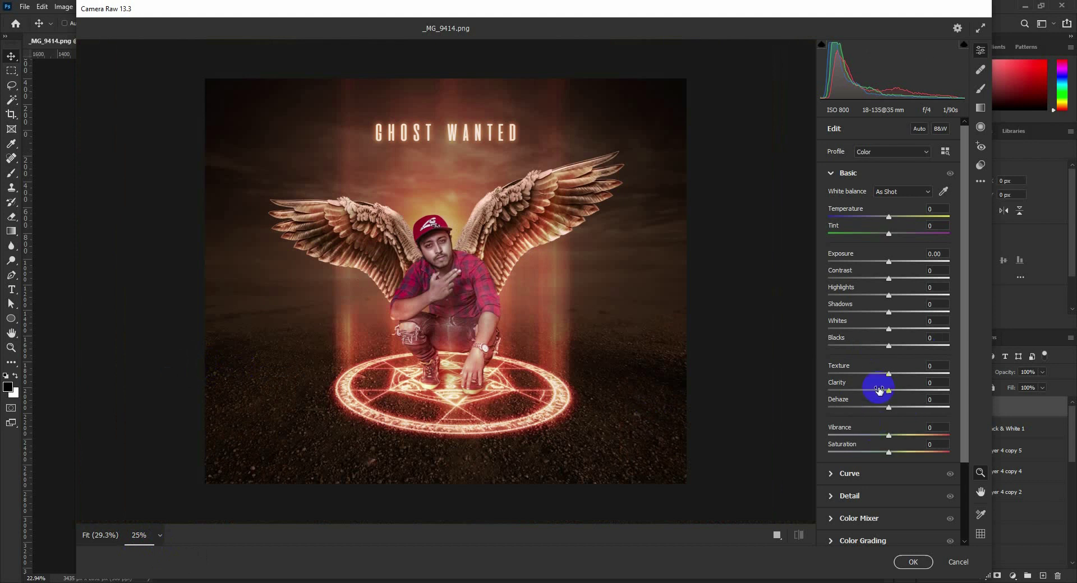
Set Texture +26, Highlights +21, Whites +13, Contrast +9, and lower Shadows and Blacks slightly
mouse_move(888, 377)
left_mouse_down()
mouse_move(901, 378)
mouse_move(890, 412)
left_mouse_up()
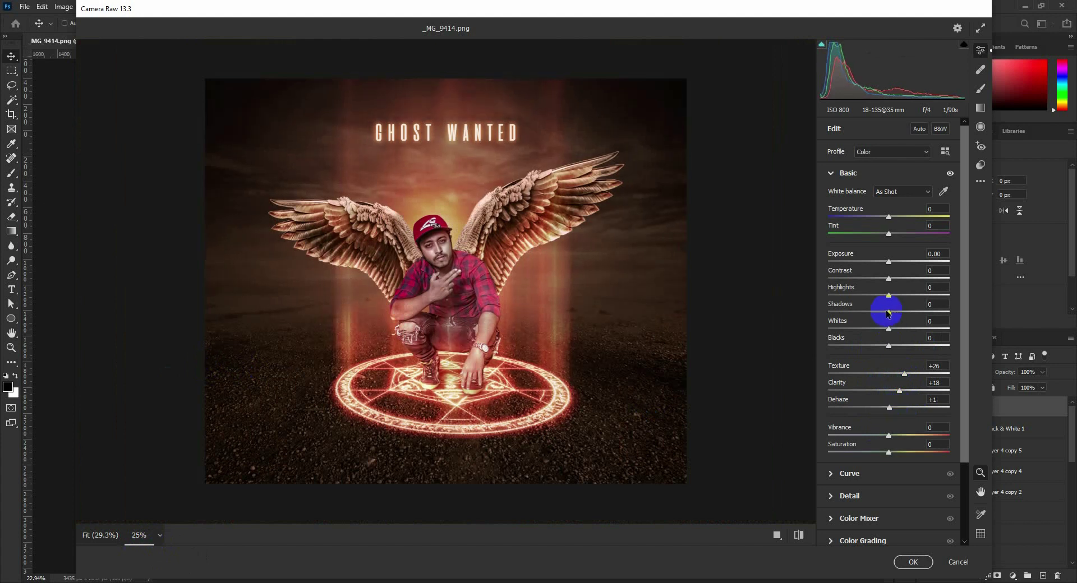
left_click_drag(889, 298, 899, 297)
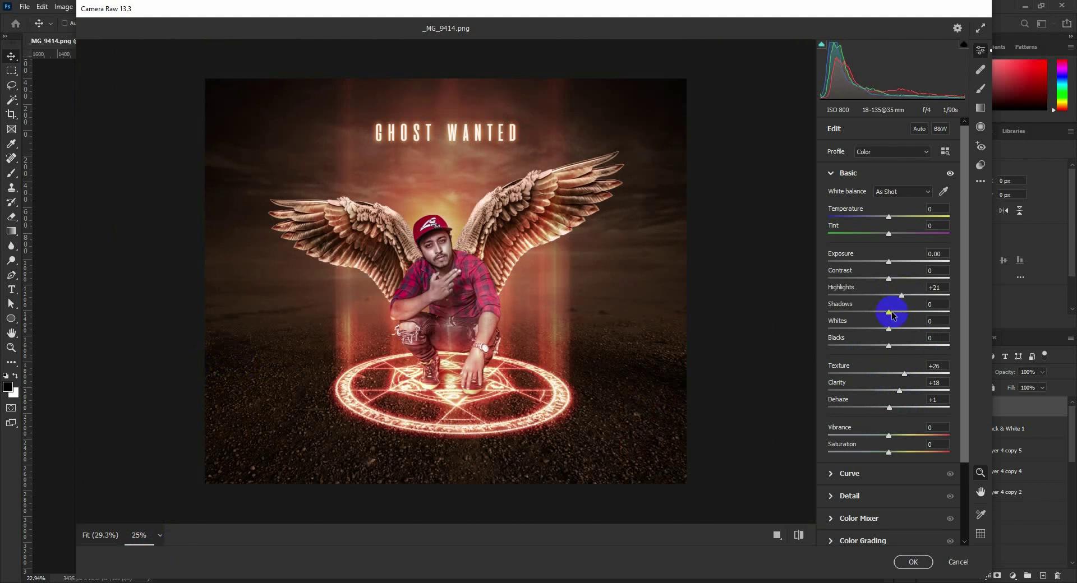
left_click_drag(889, 313, 887, 314)
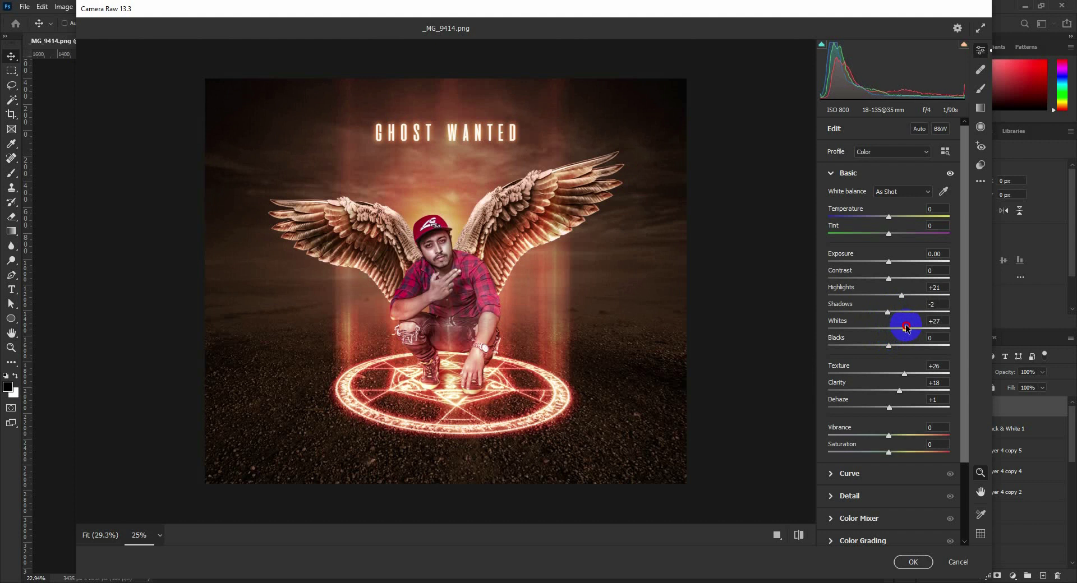
left_click_drag(905, 326, 896, 326)
left_click_drag(889, 280, 897, 279)
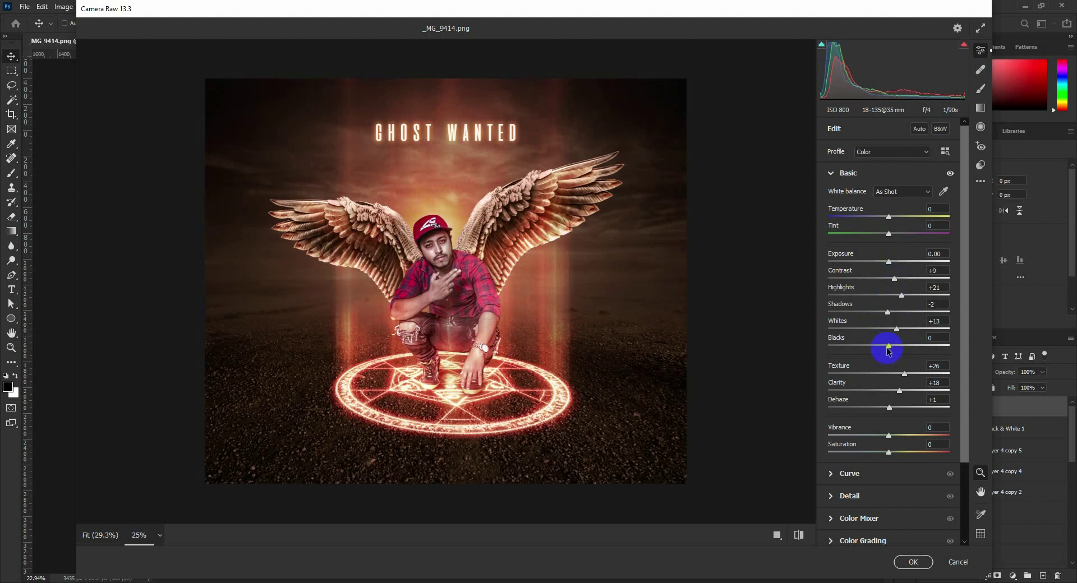
mouse_move(886, 349)
left_mouse_down()
mouse_move(870, 358)
mouse_move(910, 350)
mouse_move(886, 356)
left_mouse_up()
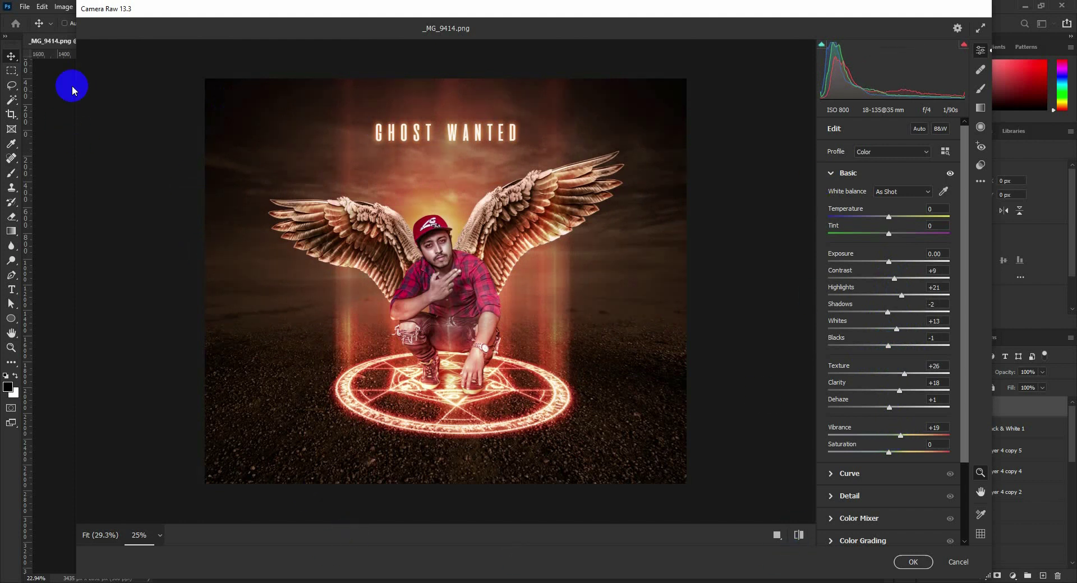
Draw a radial filter around the winged man, invert it, and set Exposure to -0.25
left_click(980, 128)
mouse_move(440, 276)
left_mouse_down()
mouse_move(606, 397)
mouse_move(581, 443)
left_mouse_up()
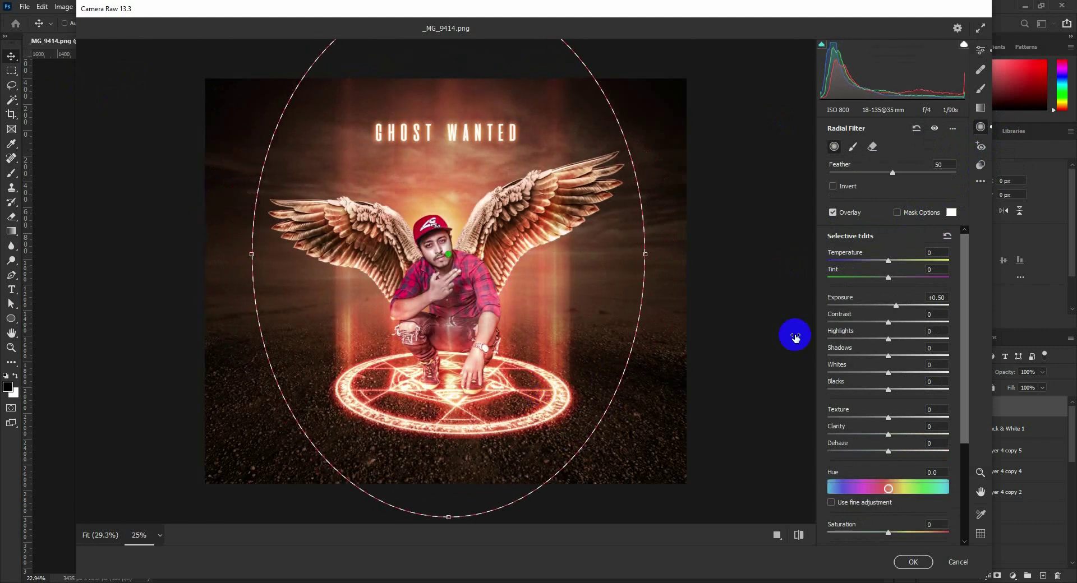
left_click_drag(894, 308, 878, 308)
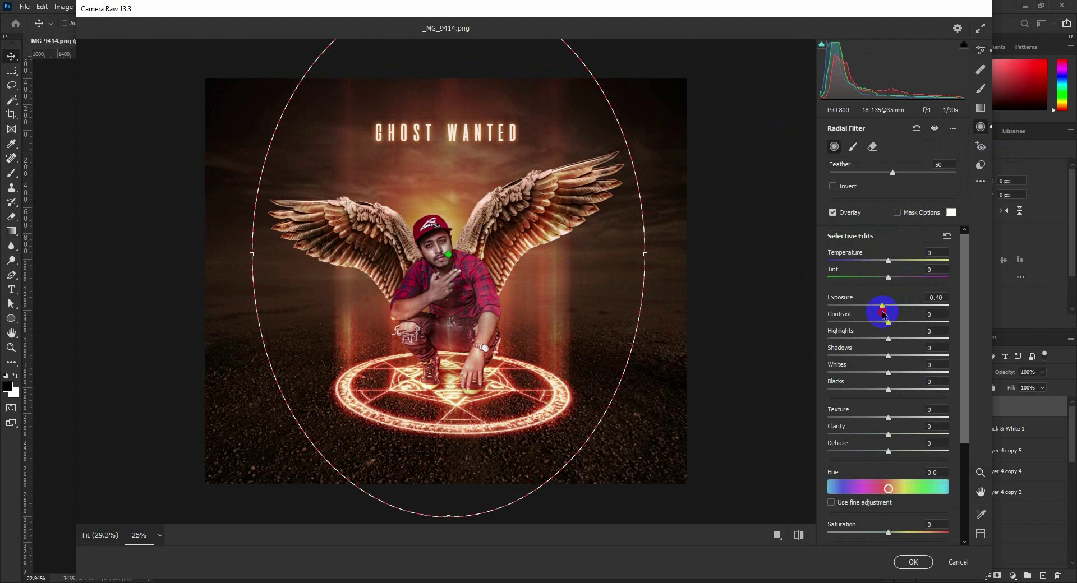
scroll(877, 508, "down", 2)
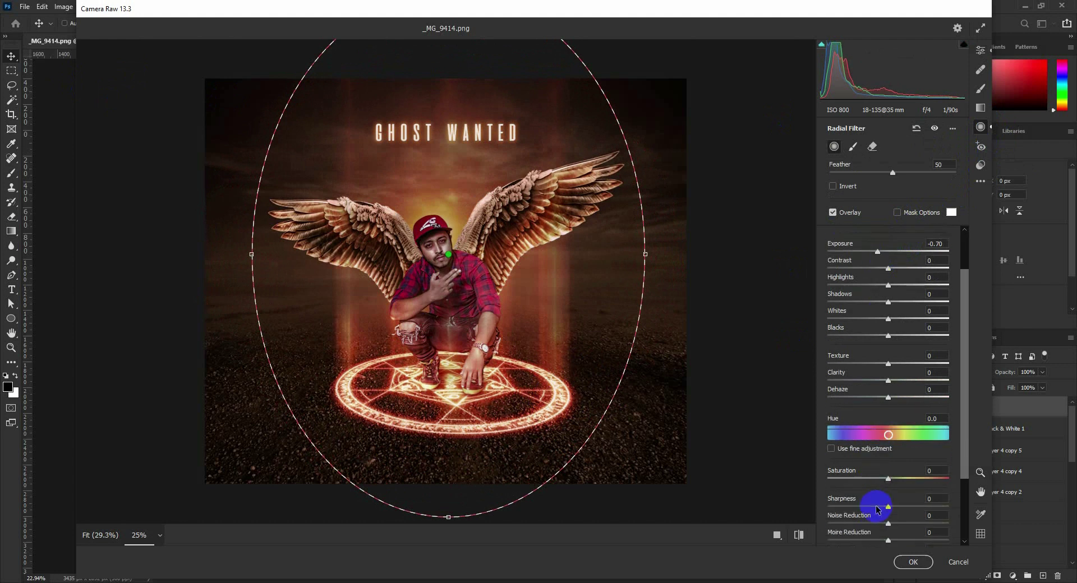
scroll(878, 508, "down", 3)
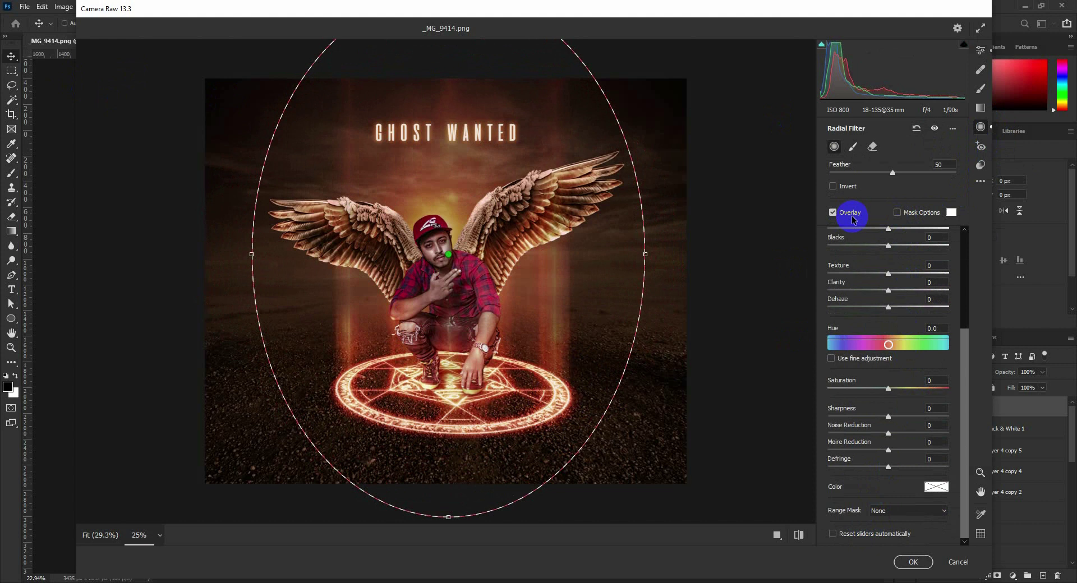
left_click(839, 191)
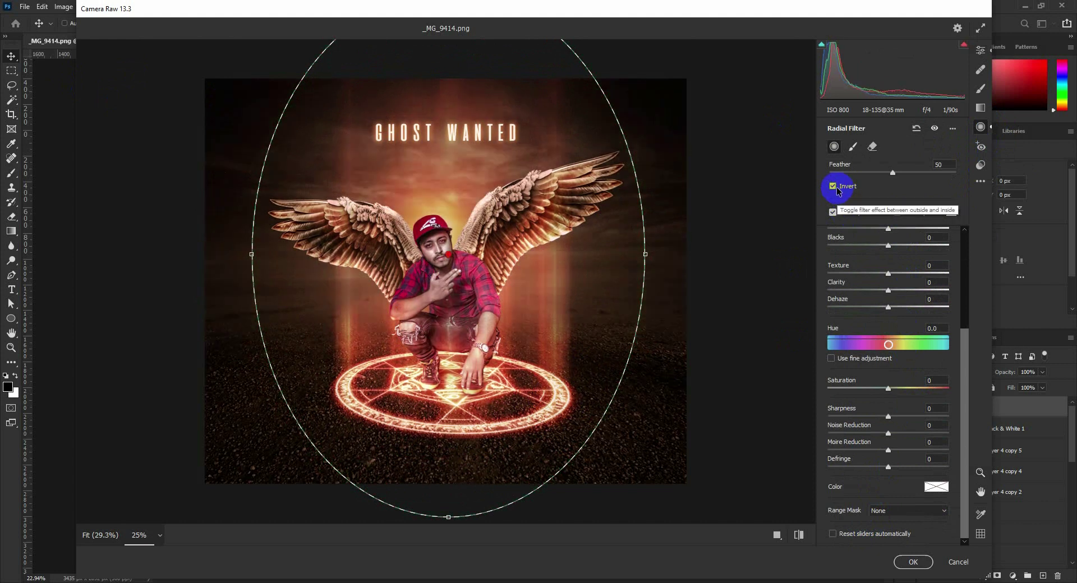
scroll(928, 391, "up", 5)
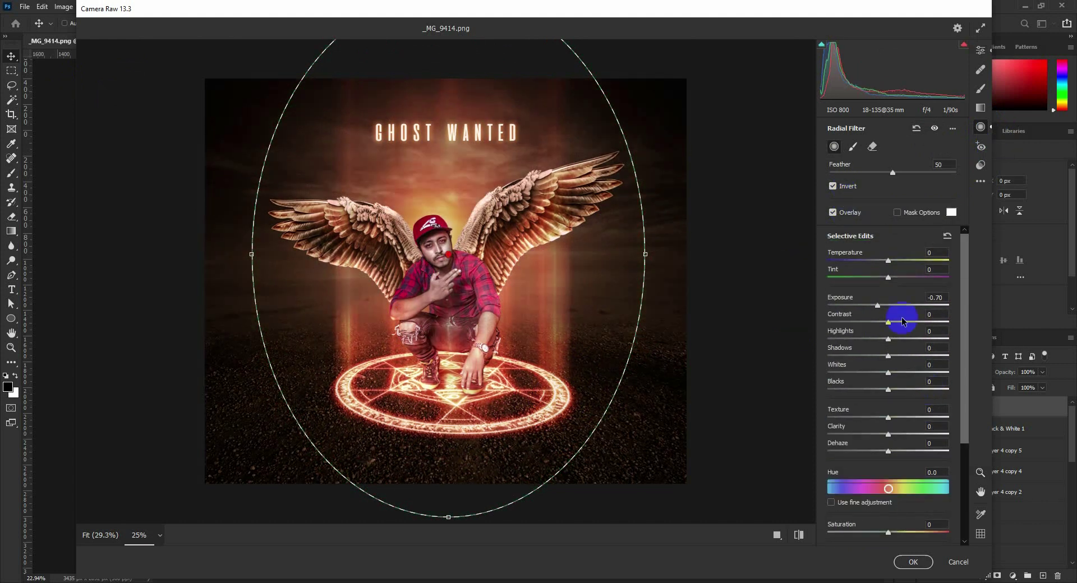
mouse_move(888, 307)
left_mouse_down()
mouse_move(871, 307)
mouse_move(885, 304)
left_mouse_up()
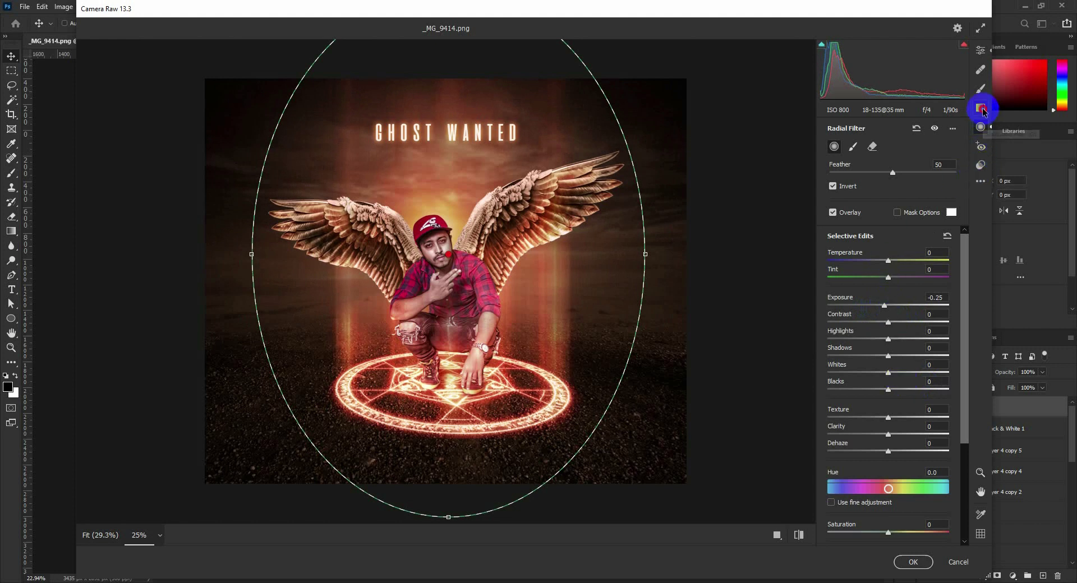
Drag a tilted graduated filter up over the lower ground and set its Exposure to -0.40
left_click(981, 108)
left_click_drag(447, 474, 431, 297)
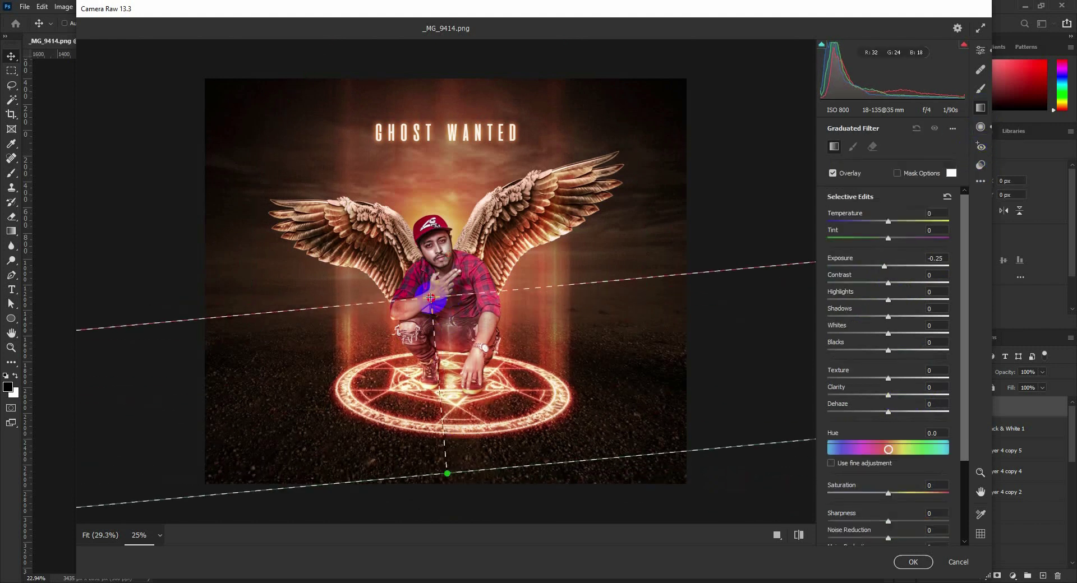
left_click_drag(430, 298, 438, 286)
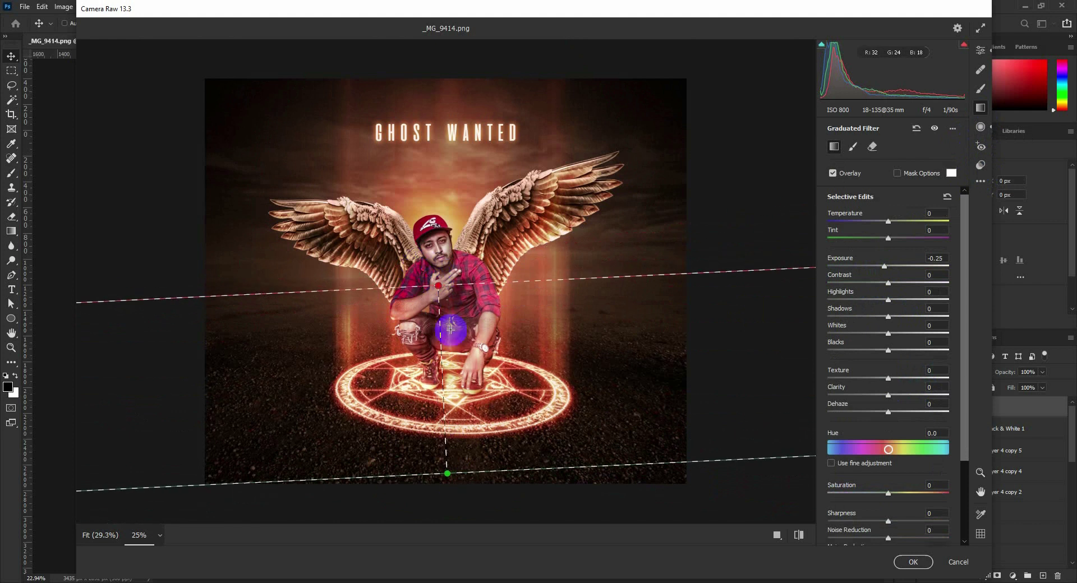
left_click_drag(447, 445, 449, 415)
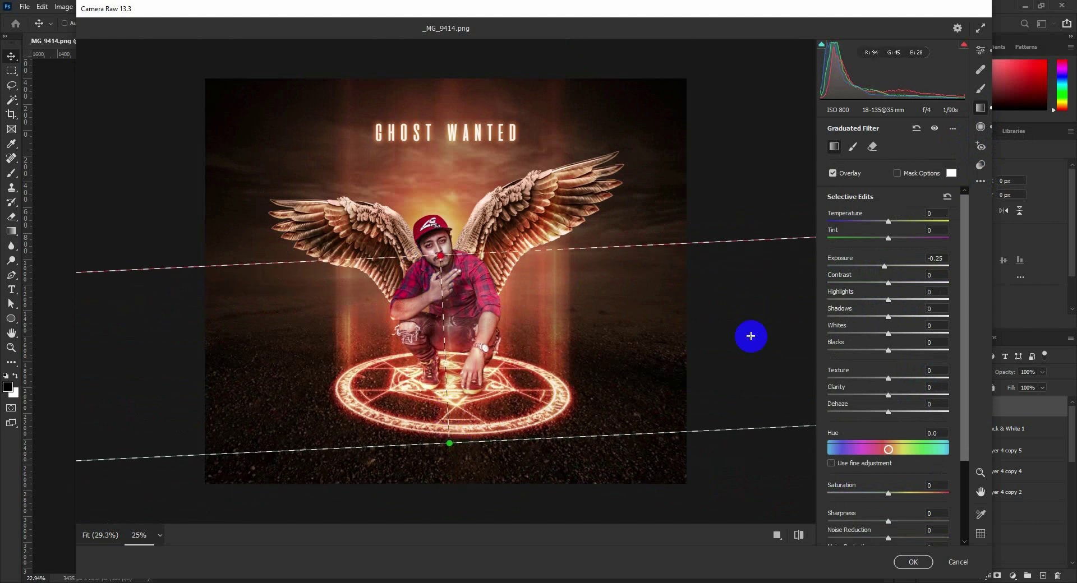
left_click_drag(886, 267, 881, 267)
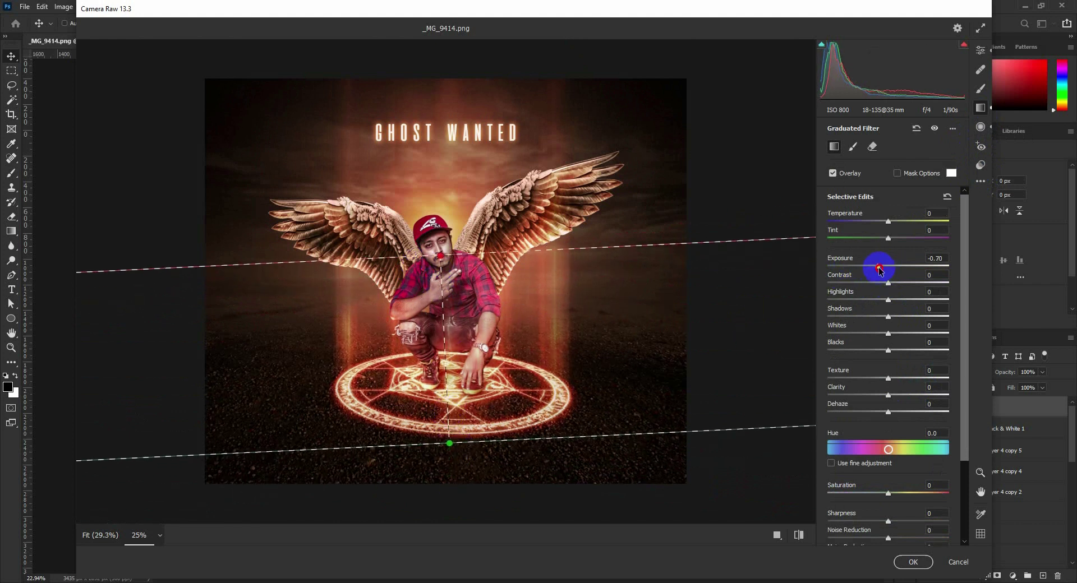
Lower the graduated filter's Sharpness to -66 and reposition it over the ground
scroll(935, 481, "down", 1)
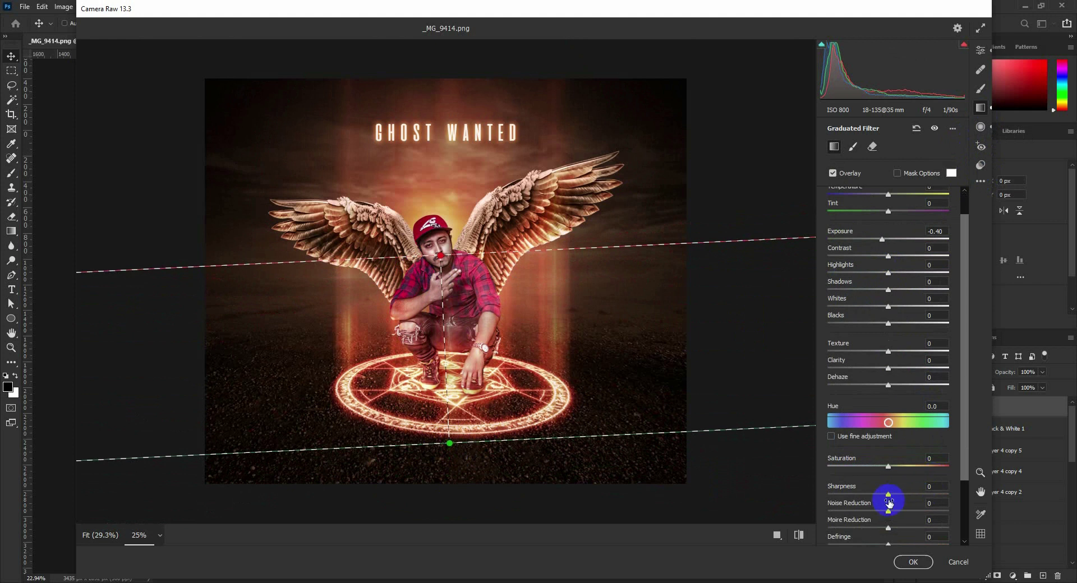
left_click_drag(888, 496, 868, 499)
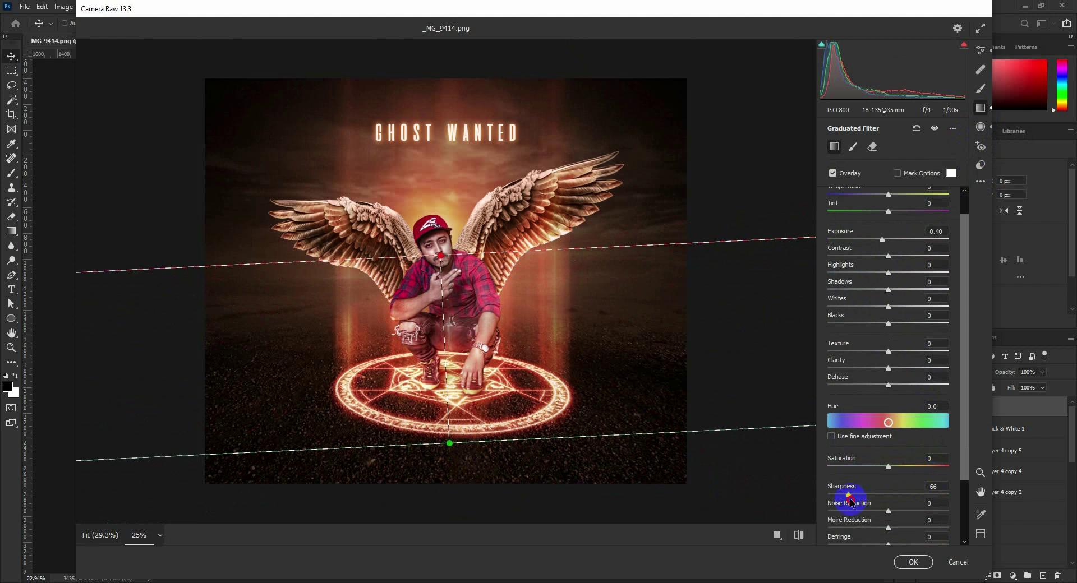
left_click_drag(447, 391, 468, 371)
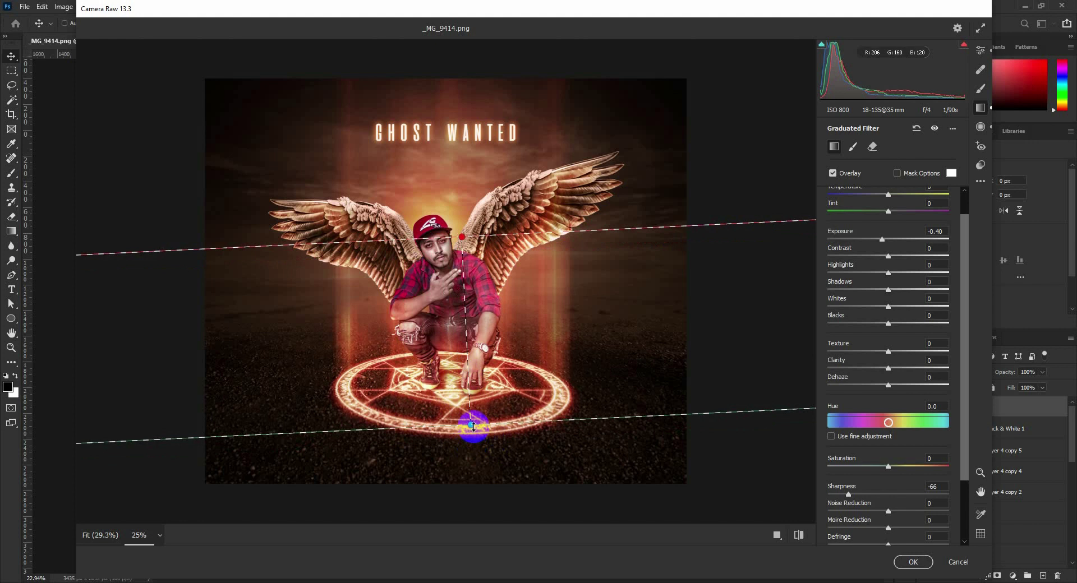
left_click_drag(471, 426, 475, 443)
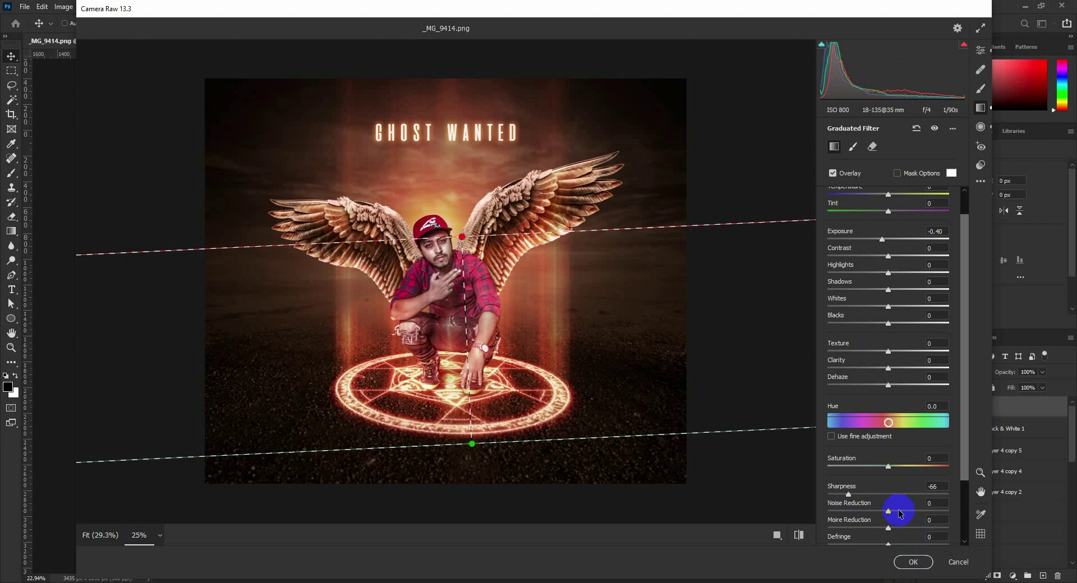
left_click_drag(911, 569, 985, 72)
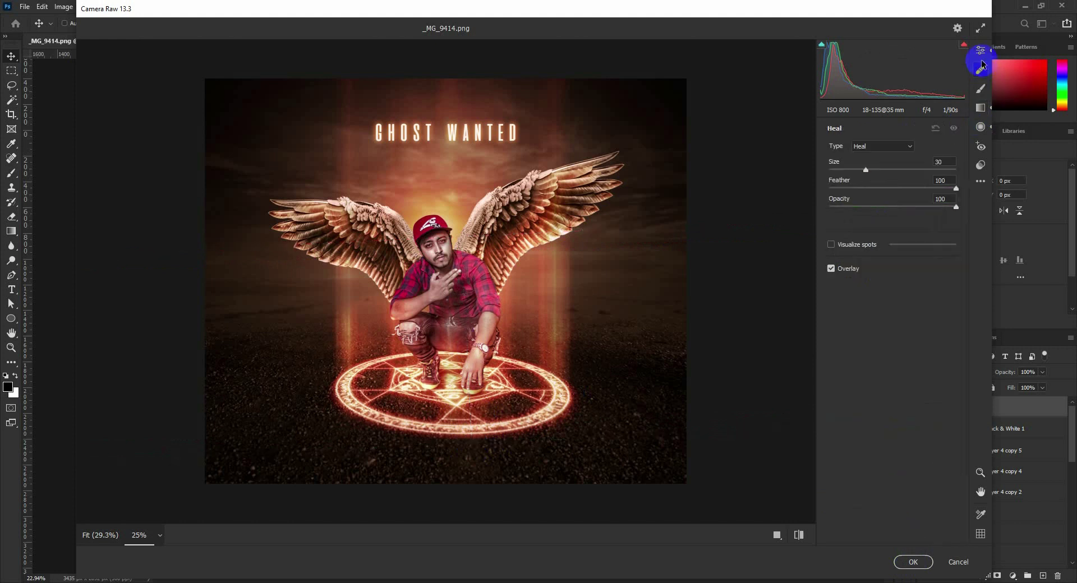
Fade the tone curve with a raised black point and lowered white point, then apply the Camera Raw edits
left_click(980, 50)
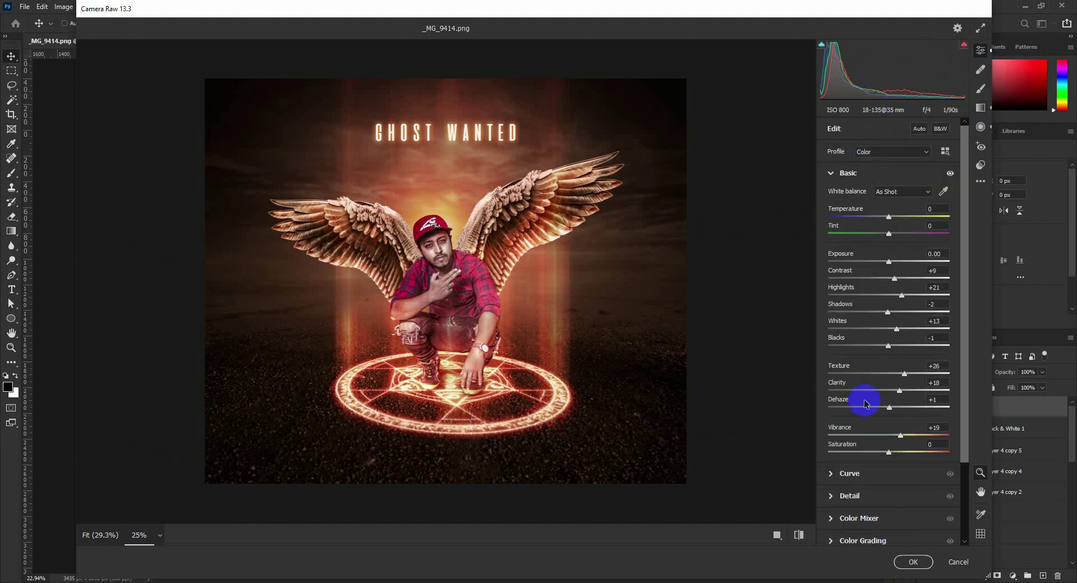
left_click(832, 480)
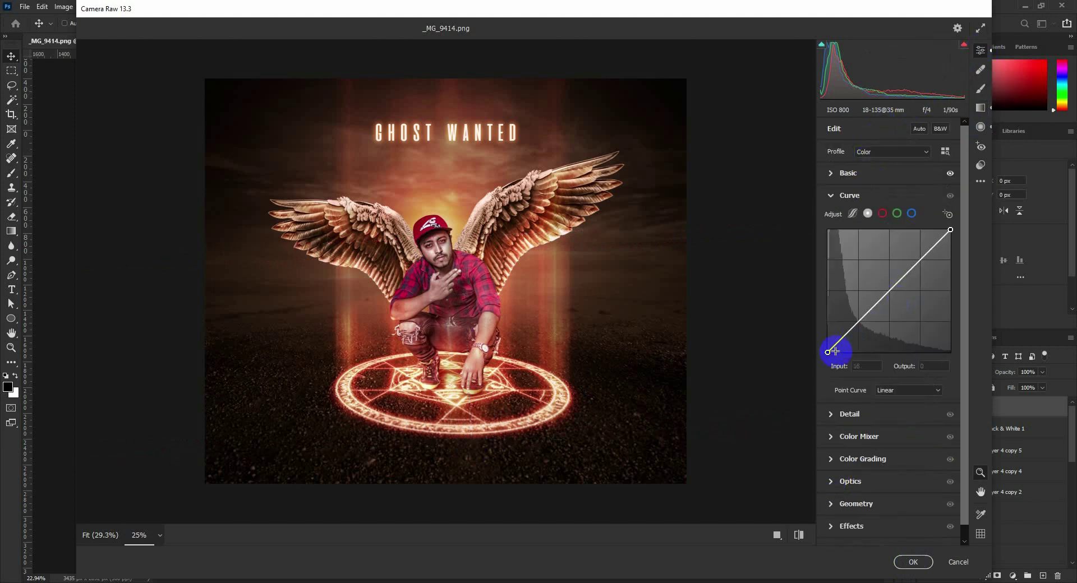
left_click(856, 323)
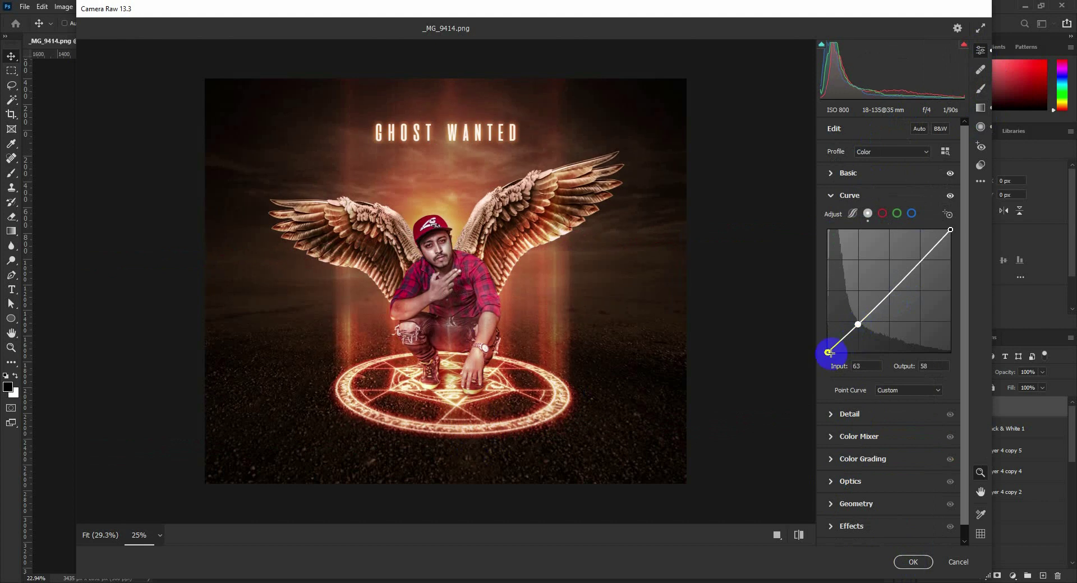
left_click_drag(827, 352, 818, 342)
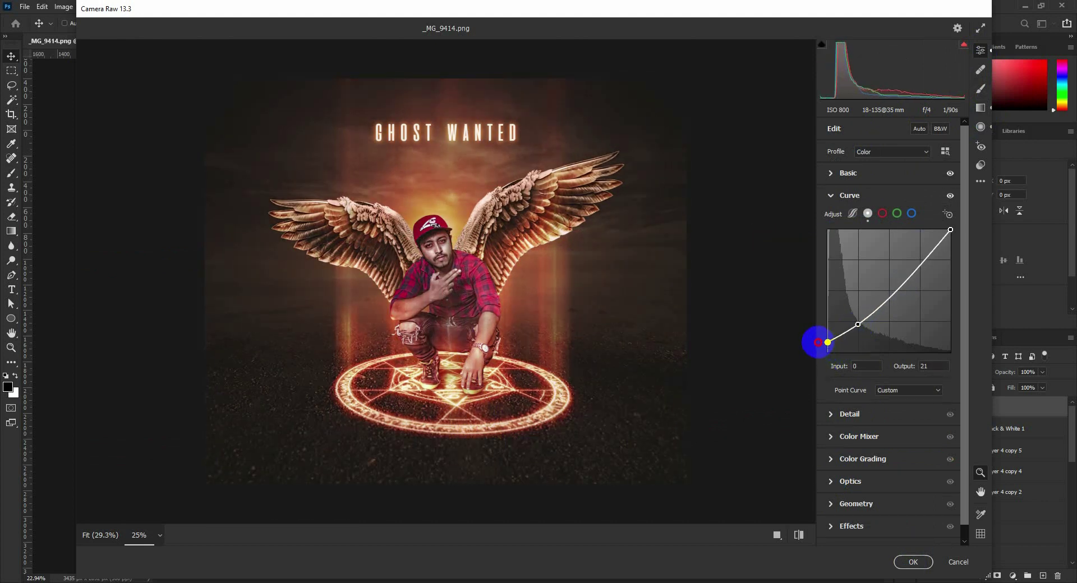
mouse_move(951, 229)
left_mouse_down()
mouse_move(959, 239)
mouse_move(945, 228)
left_mouse_up()
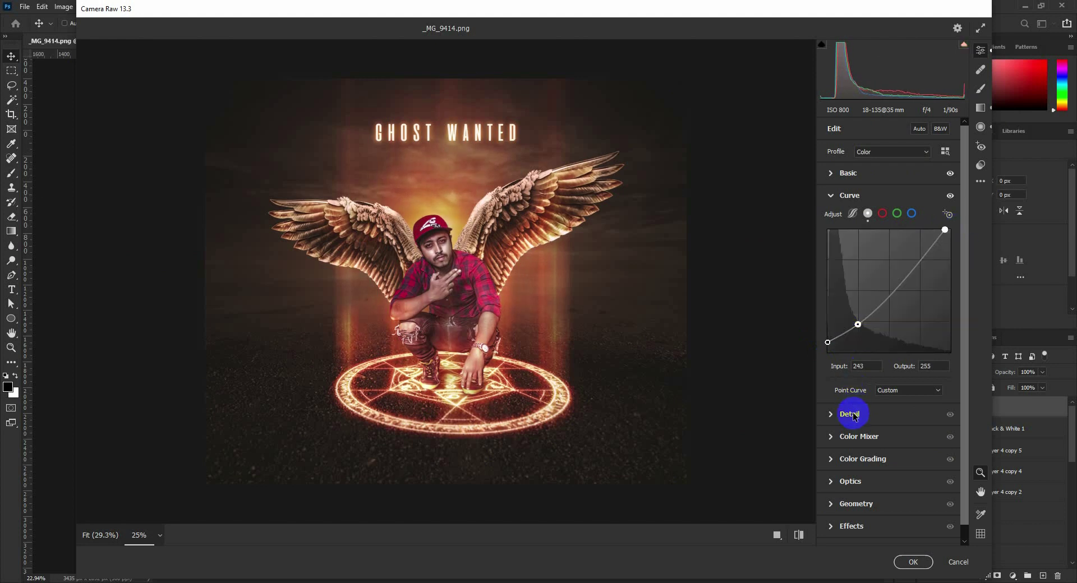
left_click(835, 414)
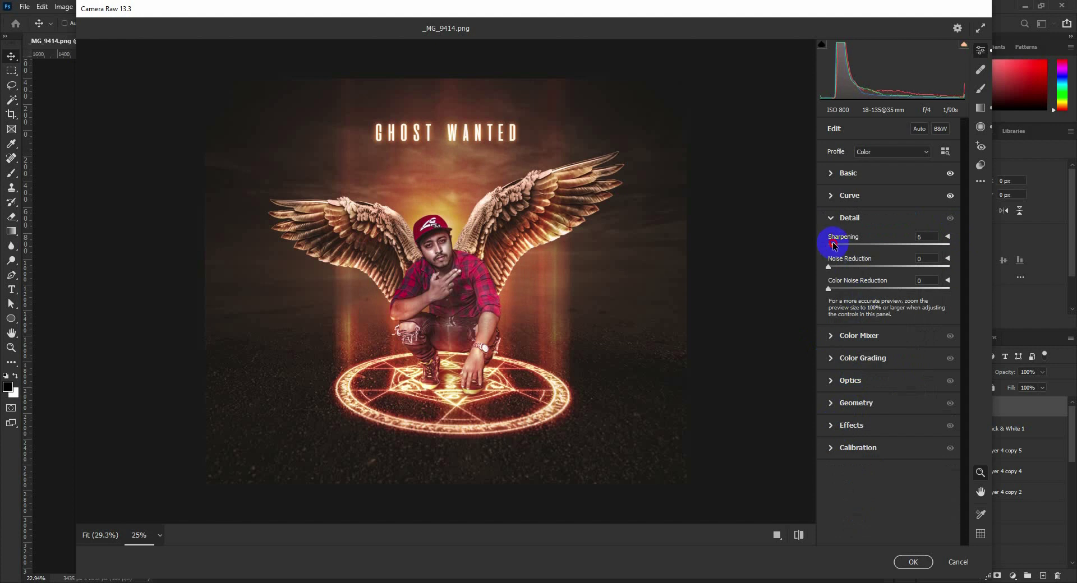
left_click(913, 562)
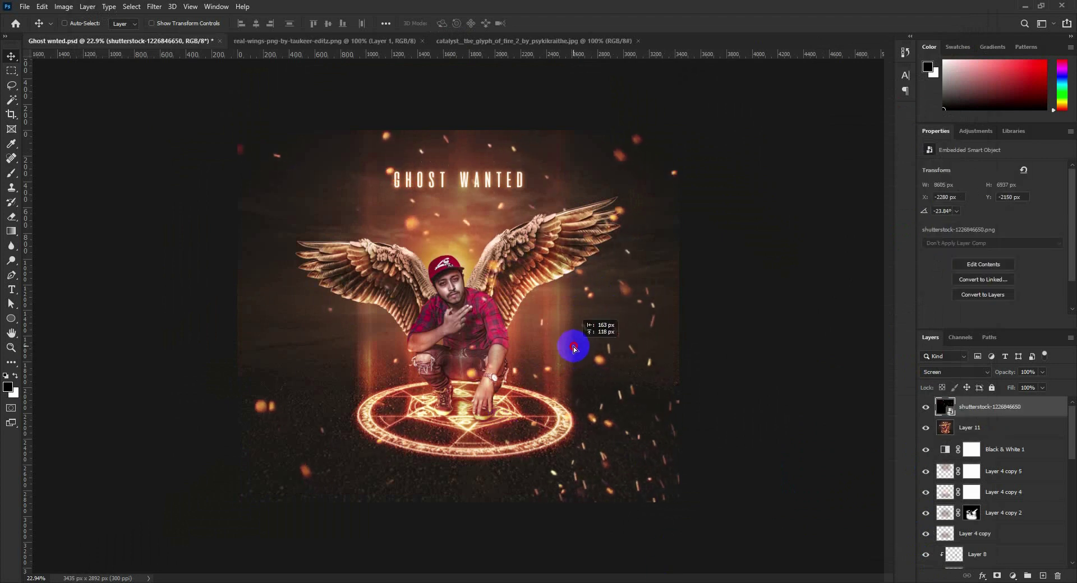
Move the ember overlay up and left to about X -2443 px, Y -2268 px
left_click_drag(576, 360, 568, 358)
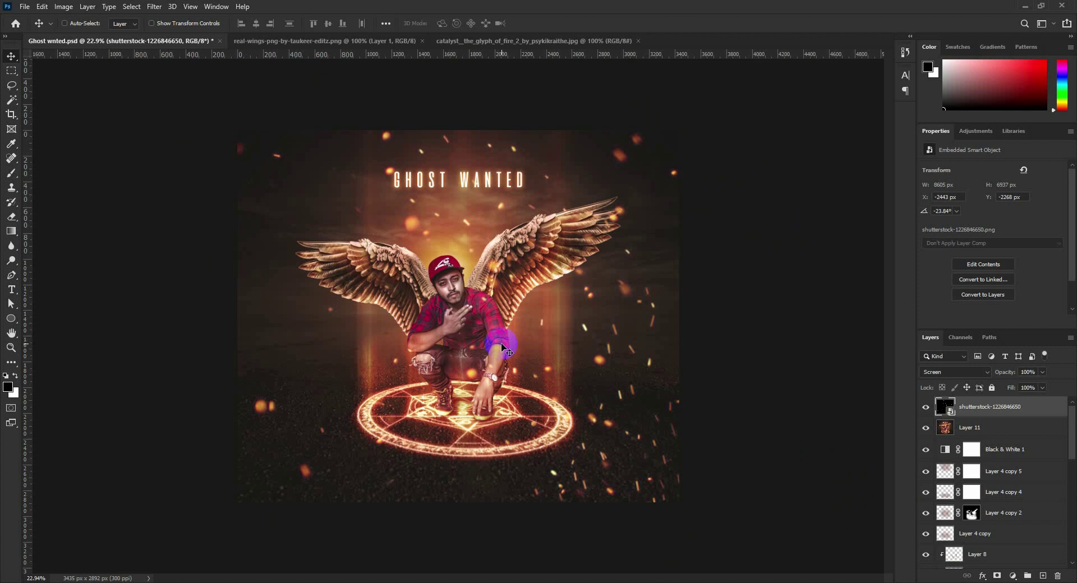